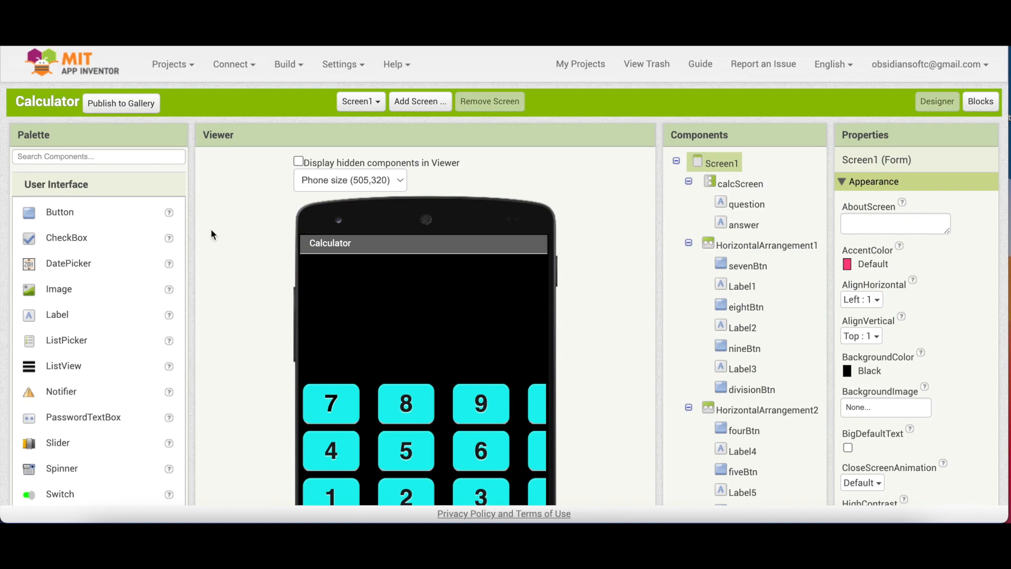
Open the Build menu in App Inventor to see the APK and App Bundle options.
{"action": "left_click", "coordinate": [288, 67]}
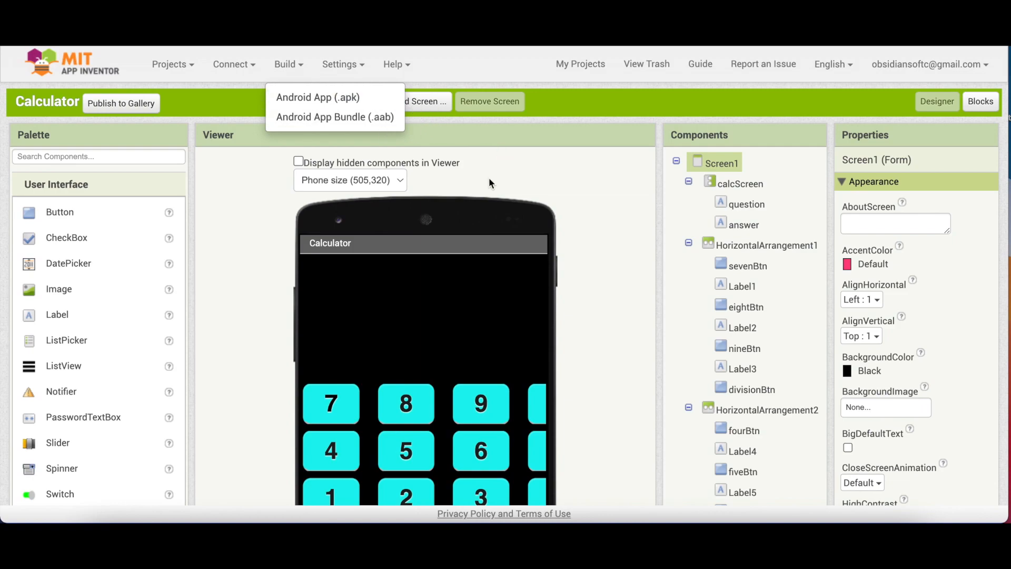
Upload iconForApp.png from the Publishing folder as Screen1's application Icon.
{"action": "scroll", "coordinate": [632, 246], "scroll_direction": "down", "scroll_amount": 10}
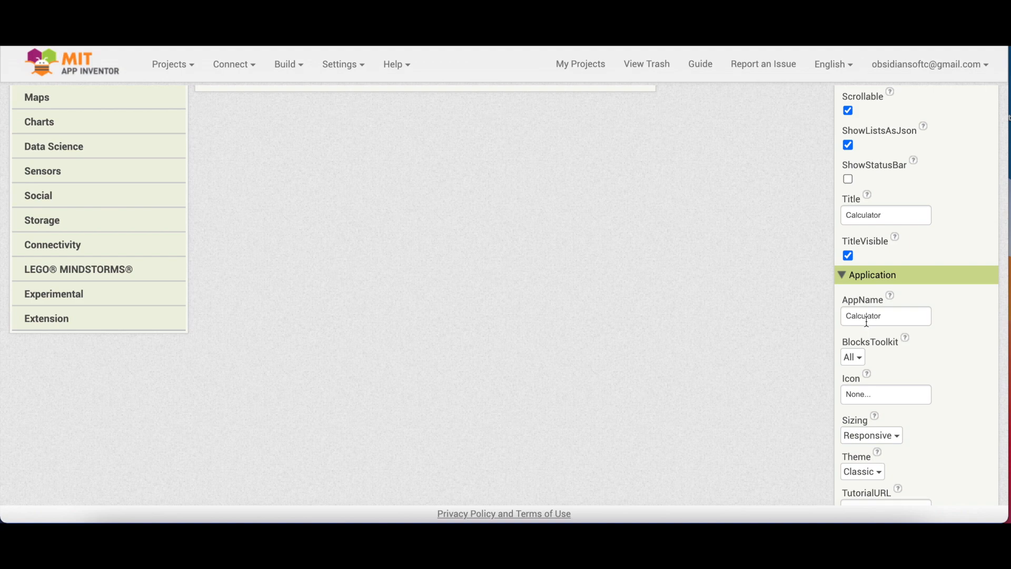
{"action": "scroll", "coordinate": [892, 447], "scroll_direction": "down", "scroll_amount": 2}
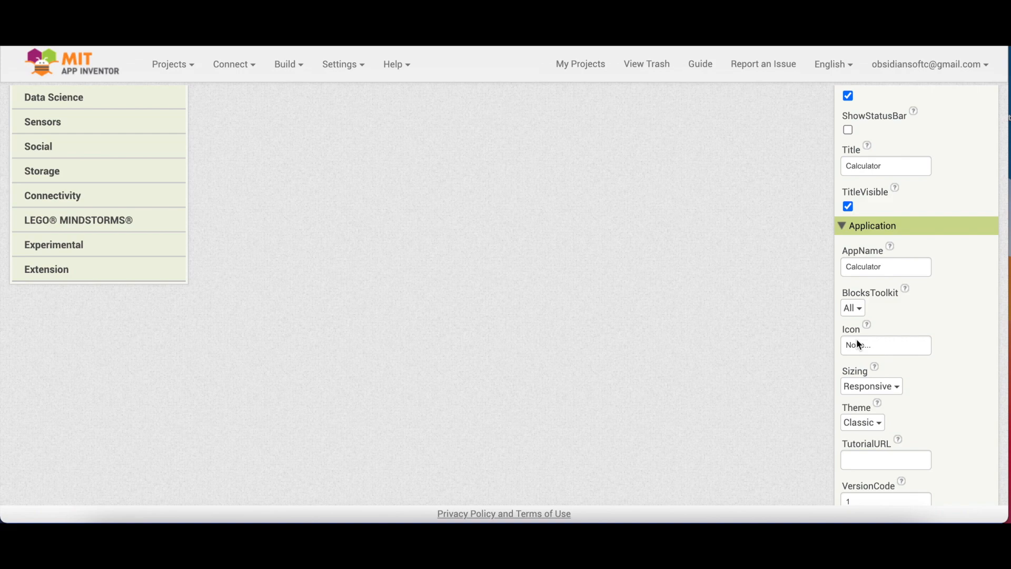
{"action": "left_click", "coordinate": [867, 326]}
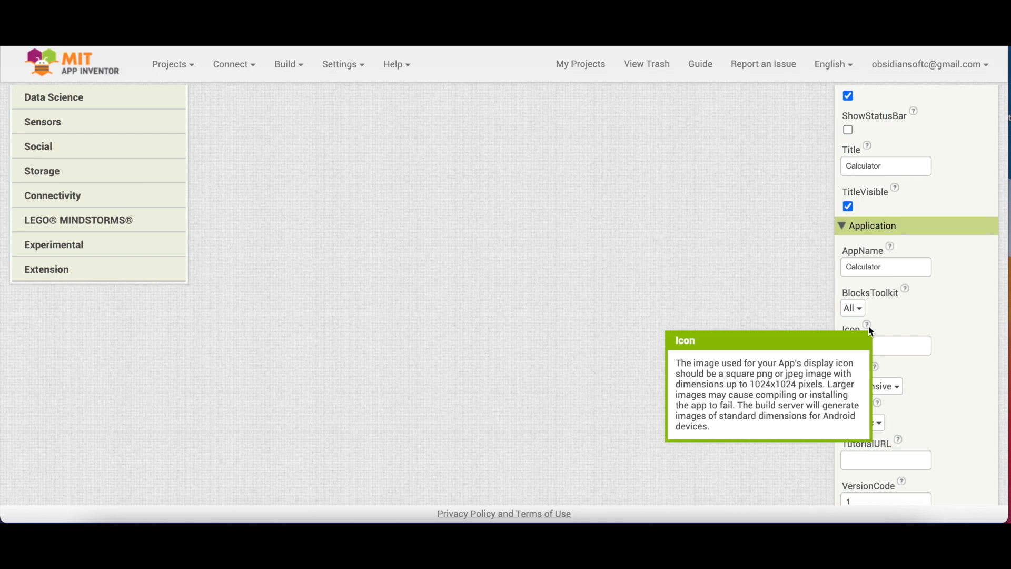
{"action": "left_click", "coordinate": [862, 352]}
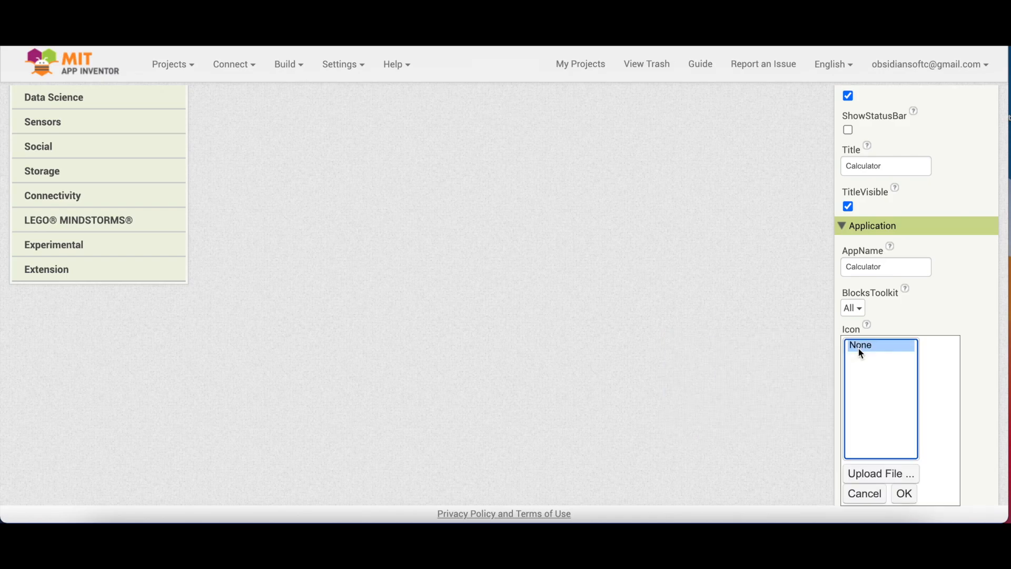
{"action": "left_click", "coordinate": [865, 474]}
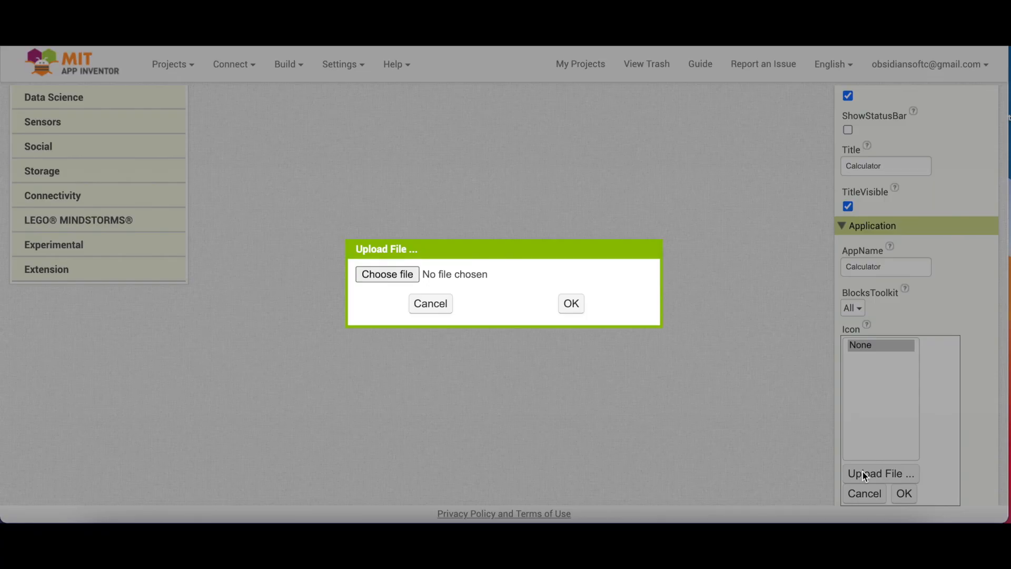
{"action": "left_click", "coordinate": [396, 274]}
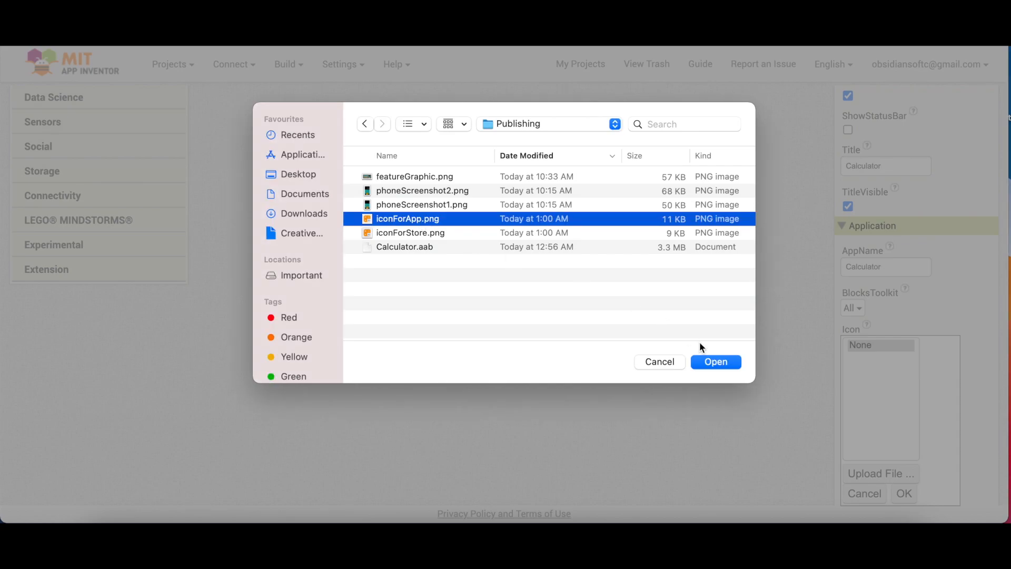
{"action": "left_click", "coordinate": [716, 362]}
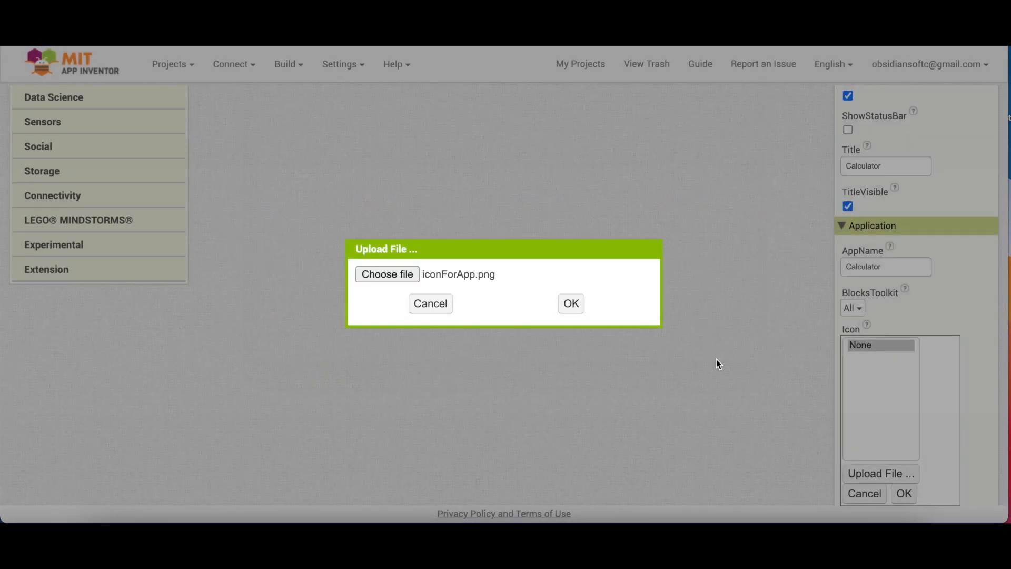
{"action": "left_click", "coordinate": [569, 305]}
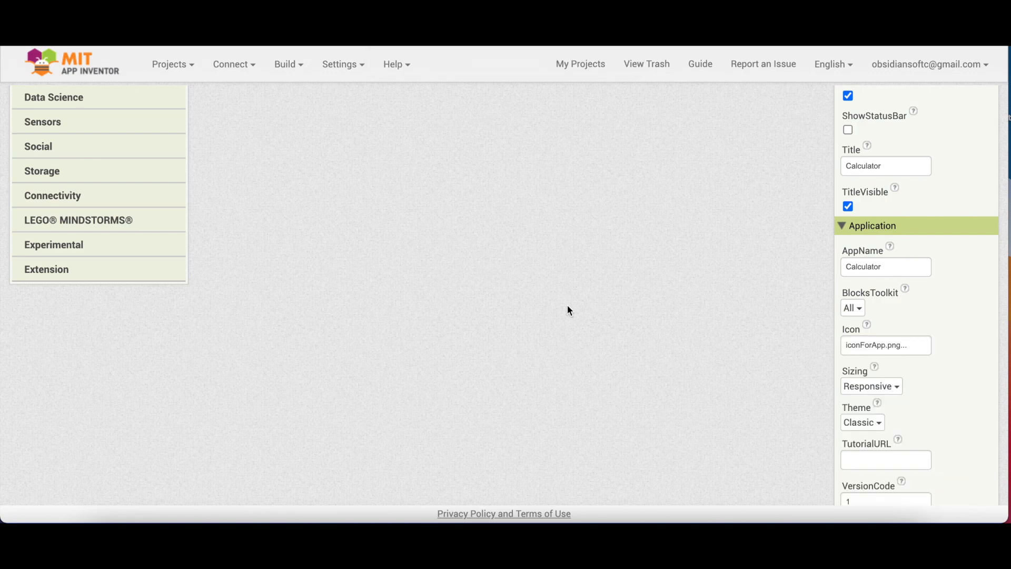
Build the Calculator project as an Android App Bundle (.aab) and download Calculator.aab.
{"action": "scroll", "coordinate": [567, 305], "scroll_direction": "up", "scroll_amount": 10}
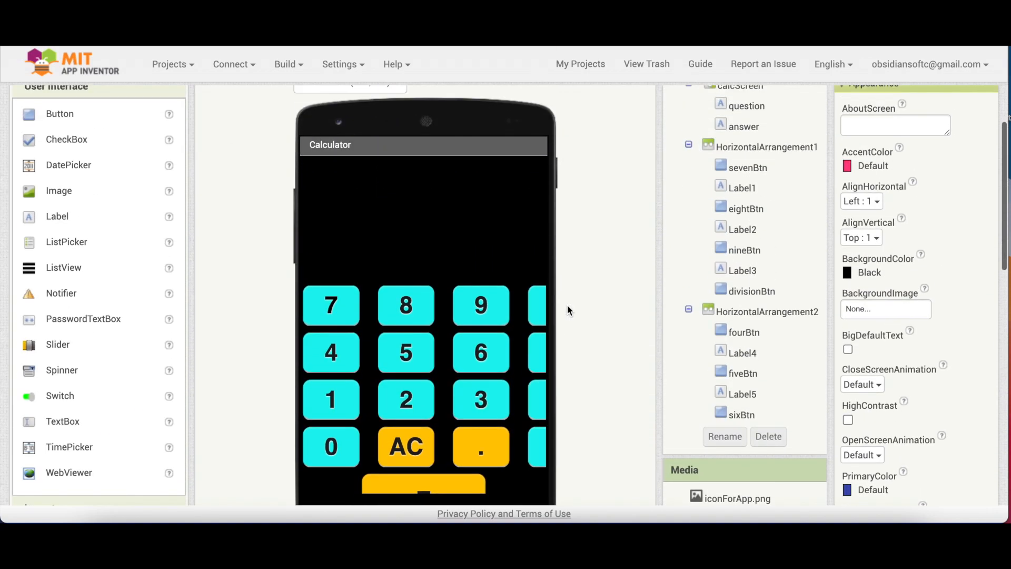
{"action": "left_click", "coordinate": [287, 64]}
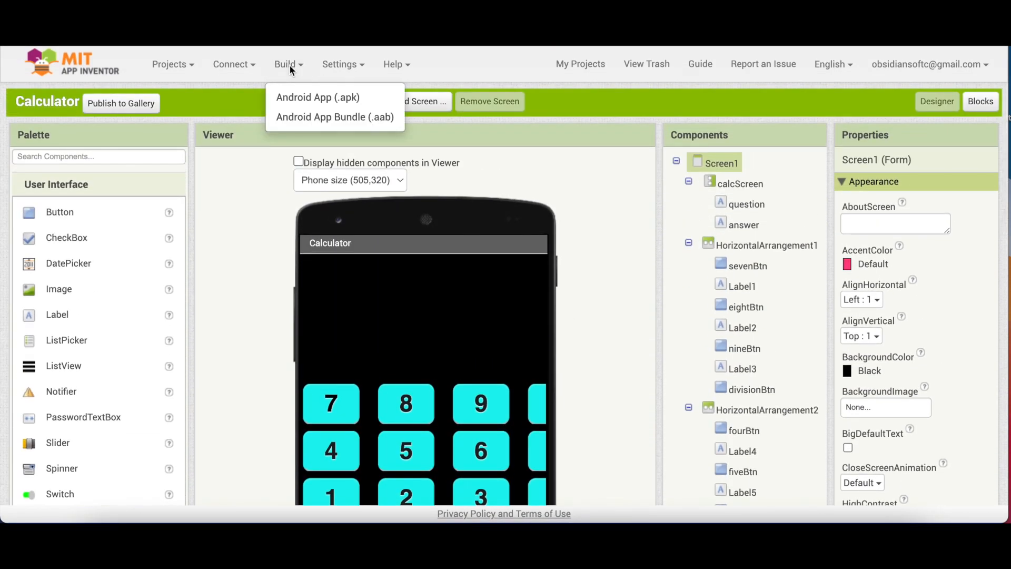
{"action": "left_click", "coordinate": [308, 118]}
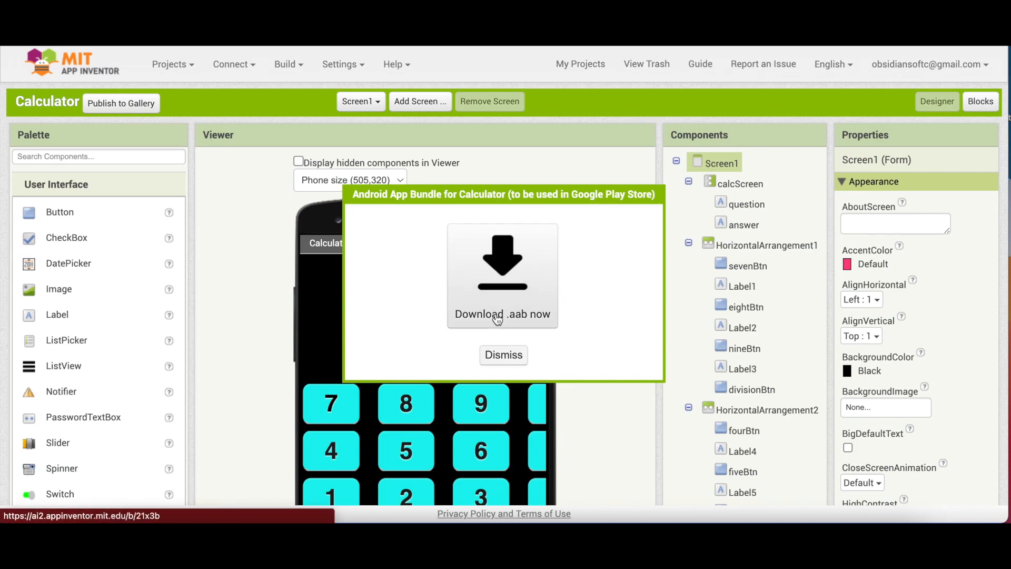
{"action": "left_click", "coordinate": [497, 318]}
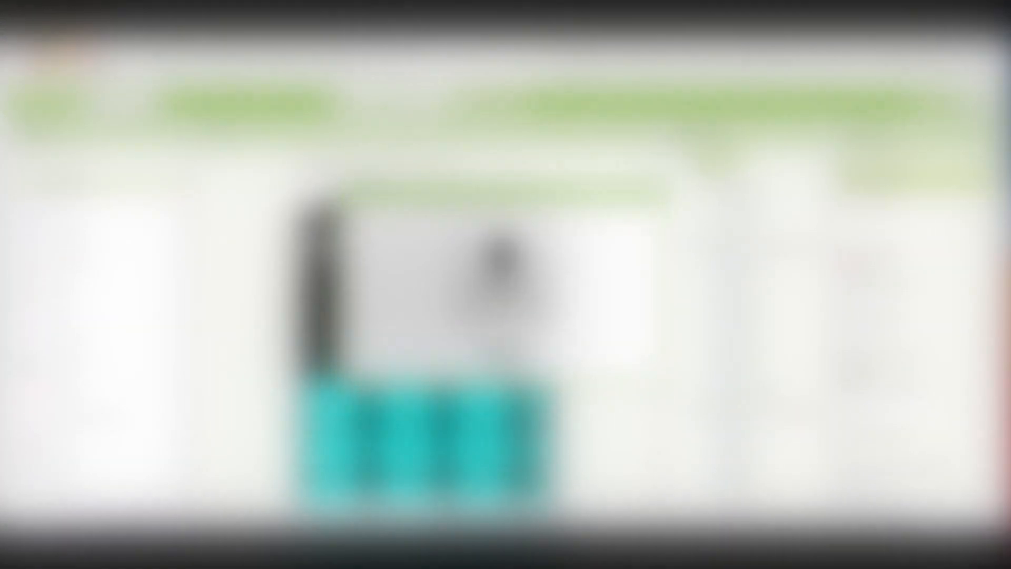
{"action": "left_click", "coordinate": [504, 354]}
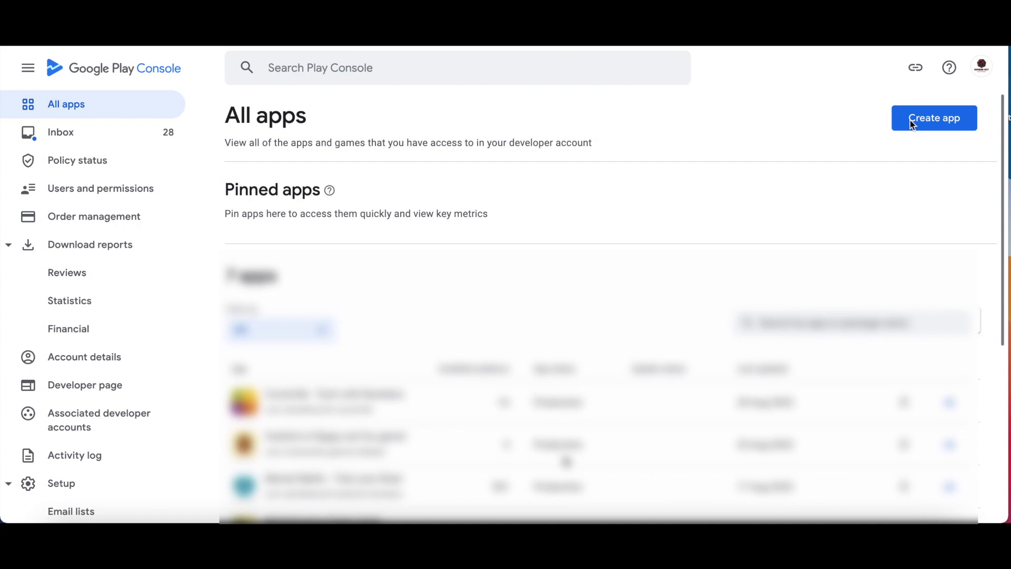
Start a new app named 'Calculator', set as a free App rather than a game.
{"action": "left_click", "coordinate": [936, 119]}
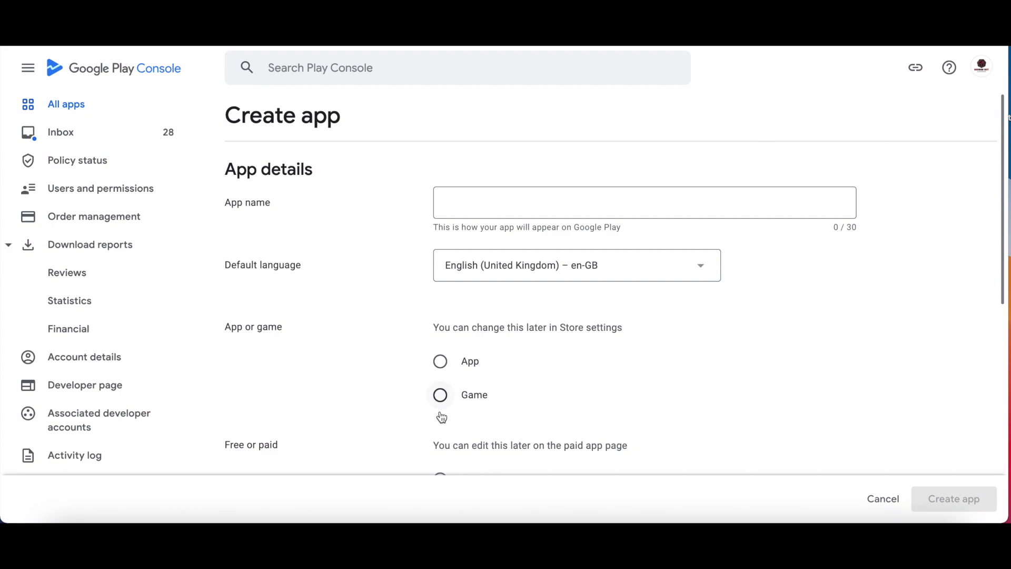
{"action": "left_click", "coordinate": [526, 203]}
{"action": "type", "text": "Calculator"}
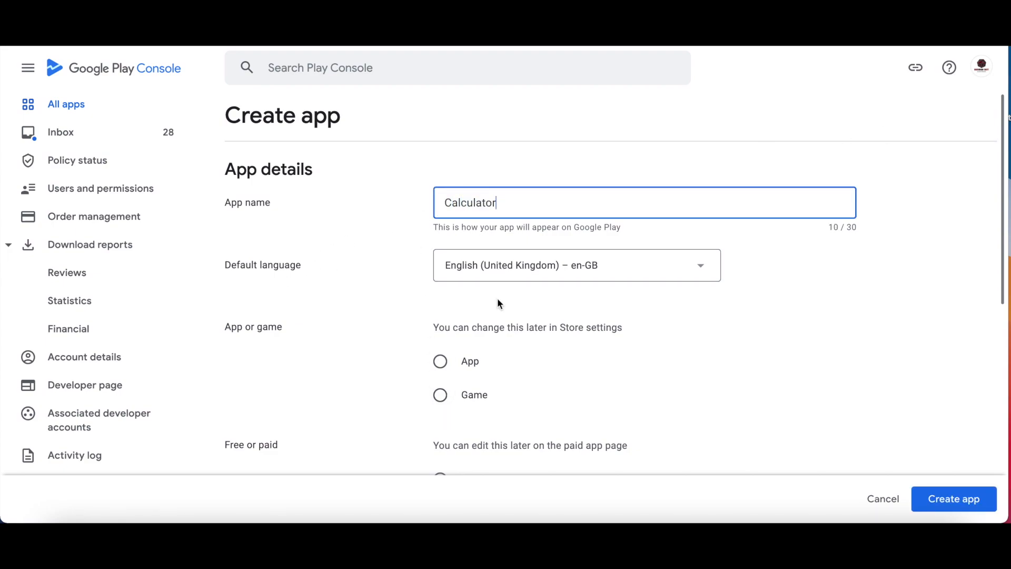
{"action": "scroll", "coordinate": [506, 326], "scroll_direction": "down", "scroll_amount": 3}
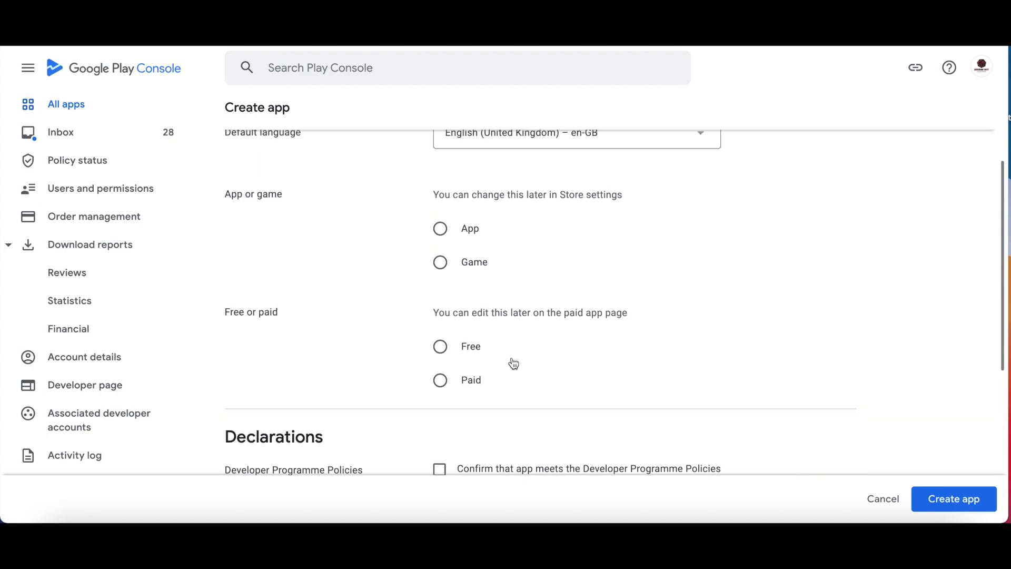
{"action": "left_click", "coordinate": [442, 230]}
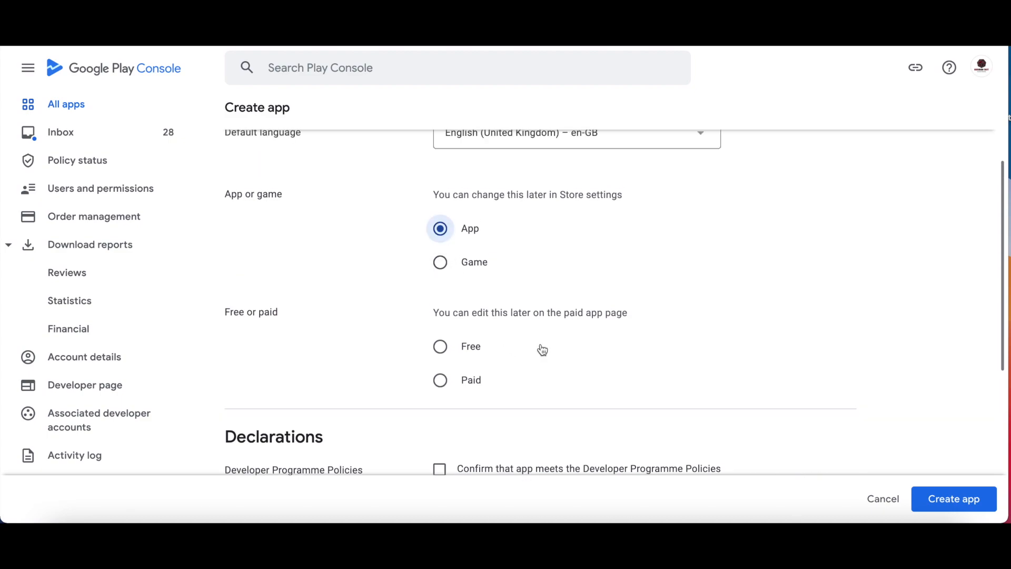
{"action": "left_click", "coordinate": [447, 350]}
Confirm the Developer Programme Policies and US export laws declarations, then create the app.
{"action": "scroll", "coordinate": [473, 247], "scroll_direction": "down", "scroll_amount": 3}
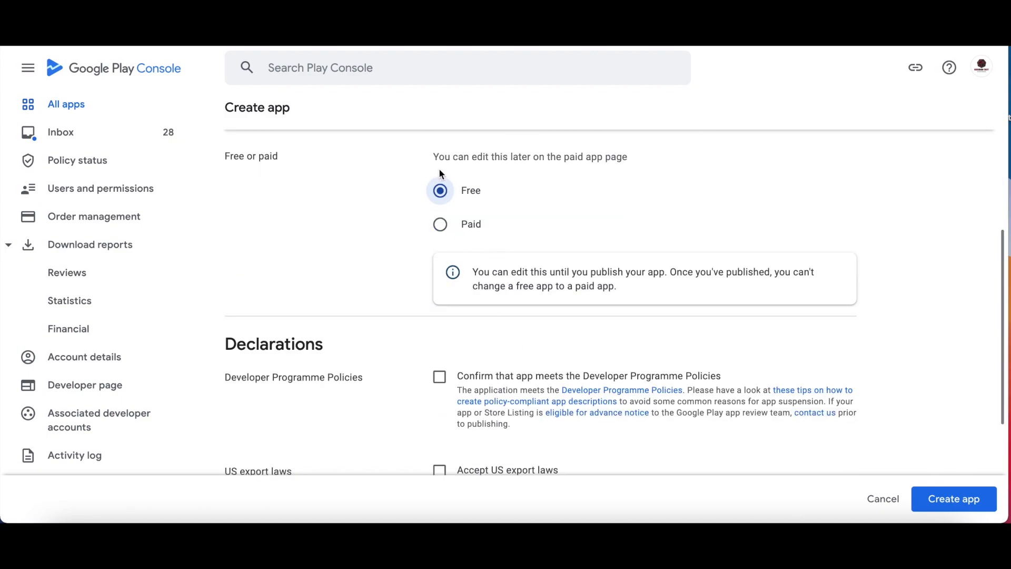
{"action": "scroll", "coordinate": [490, 356], "scroll_direction": "down", "scroll_amount": 2}
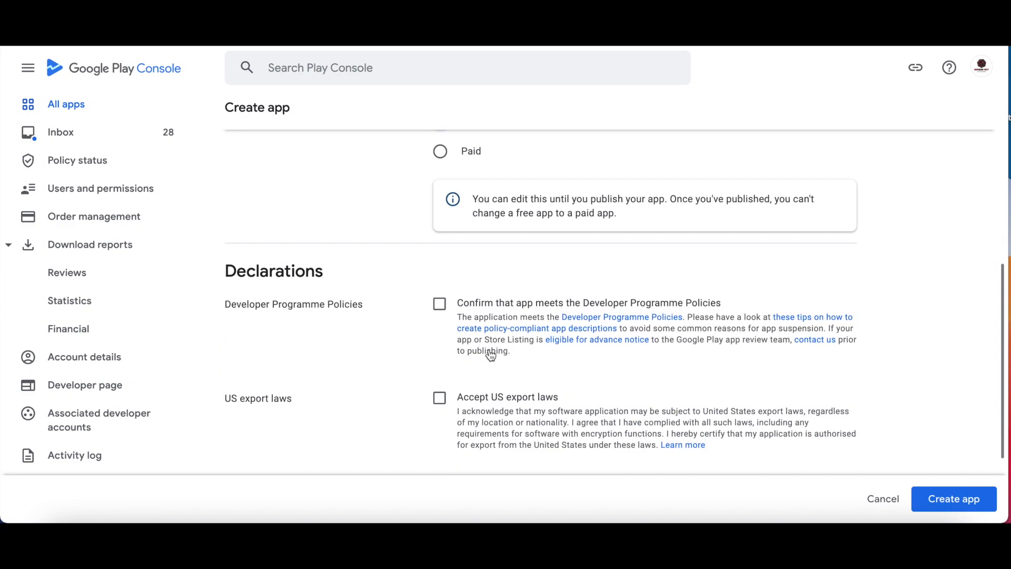
{"action": "left_click", "coordinate": [440, 304]}
{"action": "left_click", "coordinate": [445, 401]}
{"action": "scroll", "coordinate": [443, 403], "scroll_direction": "down", "scroll_amount": 3}
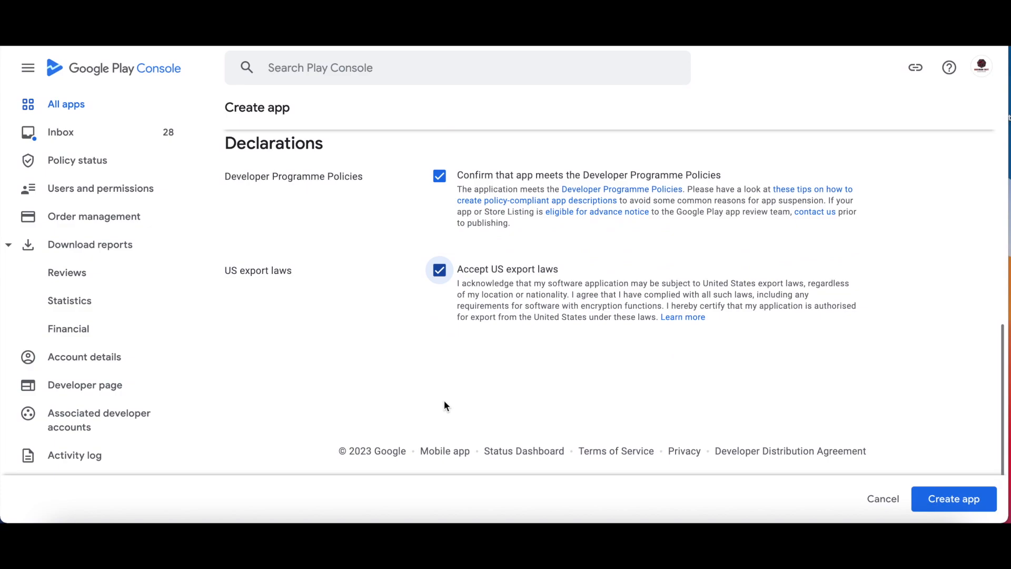
{"action": "left_click", "coordinate": [928, 501]}
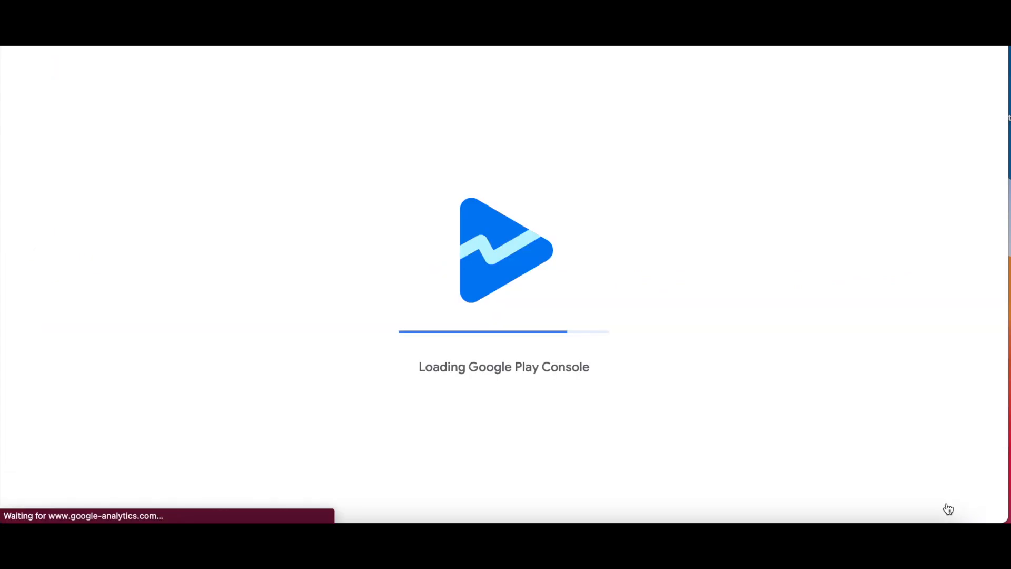
{"action": "scroll", "coordinate": [528, 406], "scroll_direction": "down", "scroll_amount": 4}
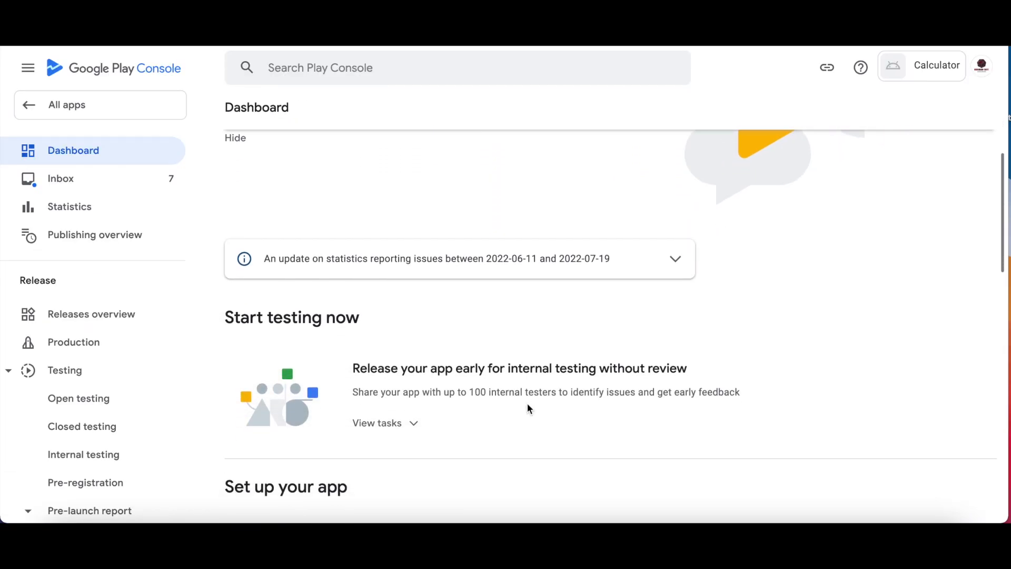
Paste the privacy policy link into the Privacy policy settings and save it, then open App access.
{"action": "scroll", "coordinate": [529, 408], "scroll_direction": "down", "scroll_amount": 3}
{"action": "scroll", "coordinate": [415, 318], "scroll_direction": "up", "scroll_amount": 1}
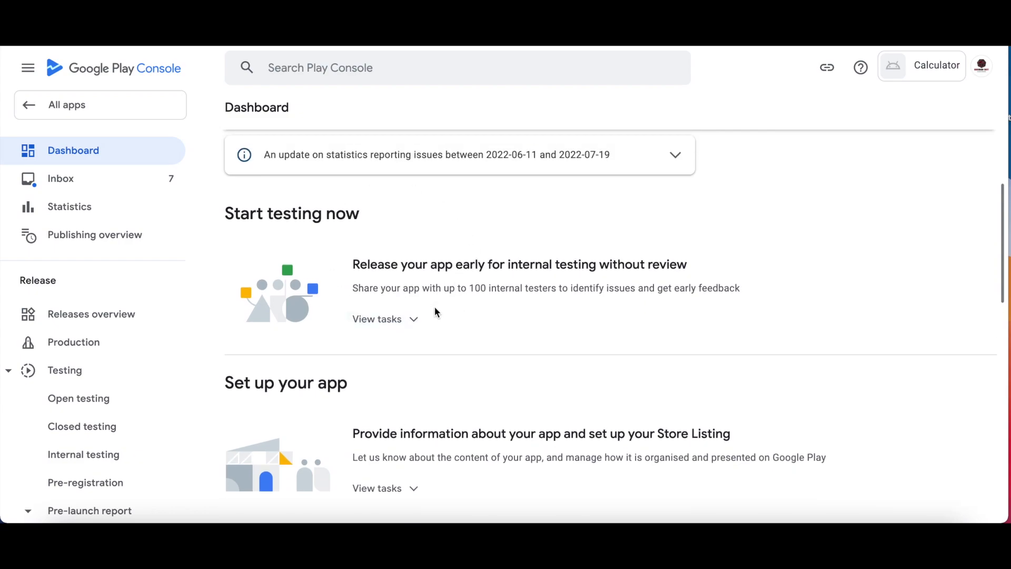
{"action": "scroll", "coordinate": [434, 310], "scroll_direction": "down", "scroll_amount": 4}
{"action": "scroll", "coordinate": [461, 337], "scroll_direction": "up", "scroll_amount": 1}
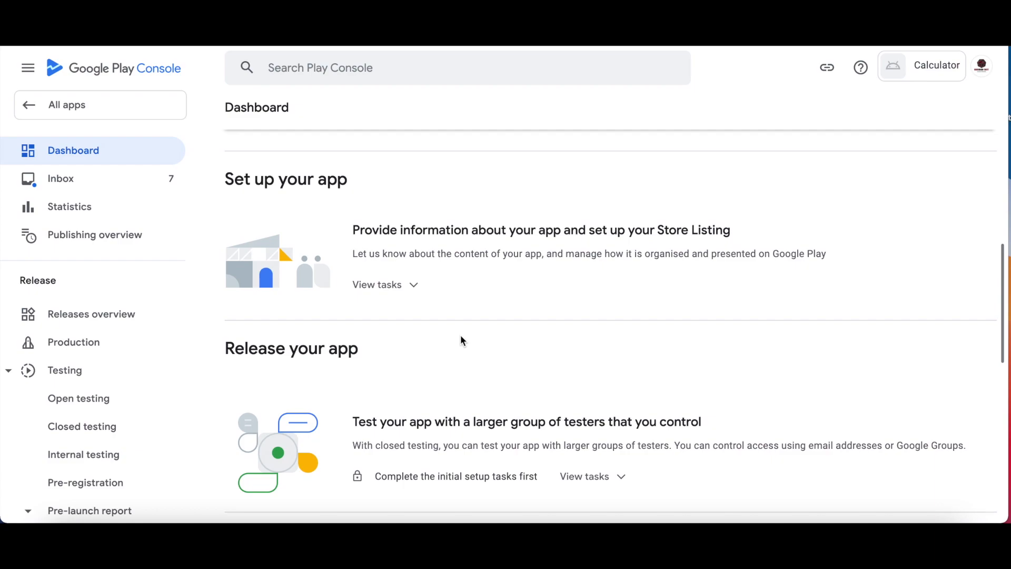
{"action": "left_click", "coordinate": [399, 293]}
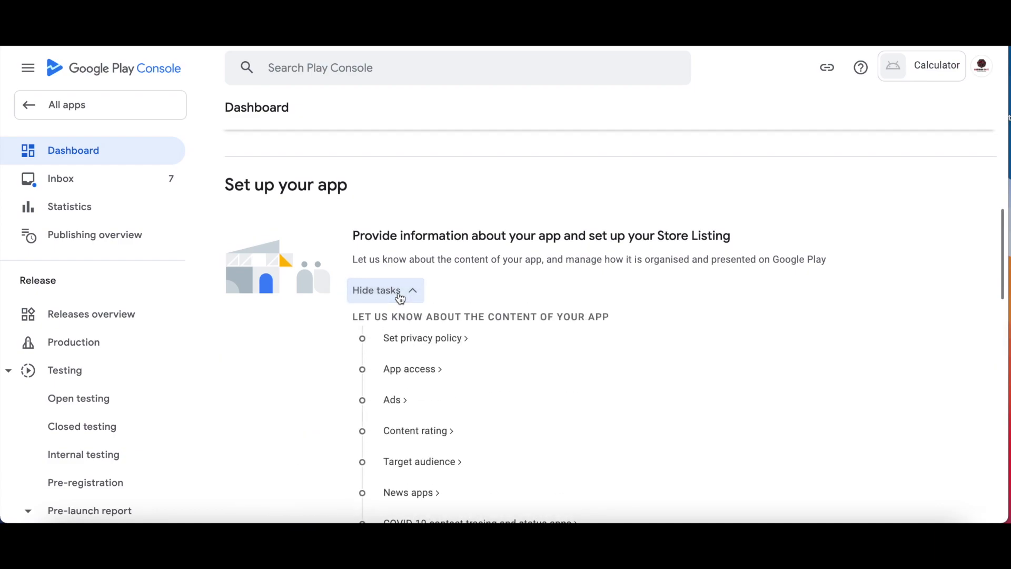
{"action": "scroll", "coordinate": [405, 248], "scroll_direction": "down", "scroll_amount": 2}
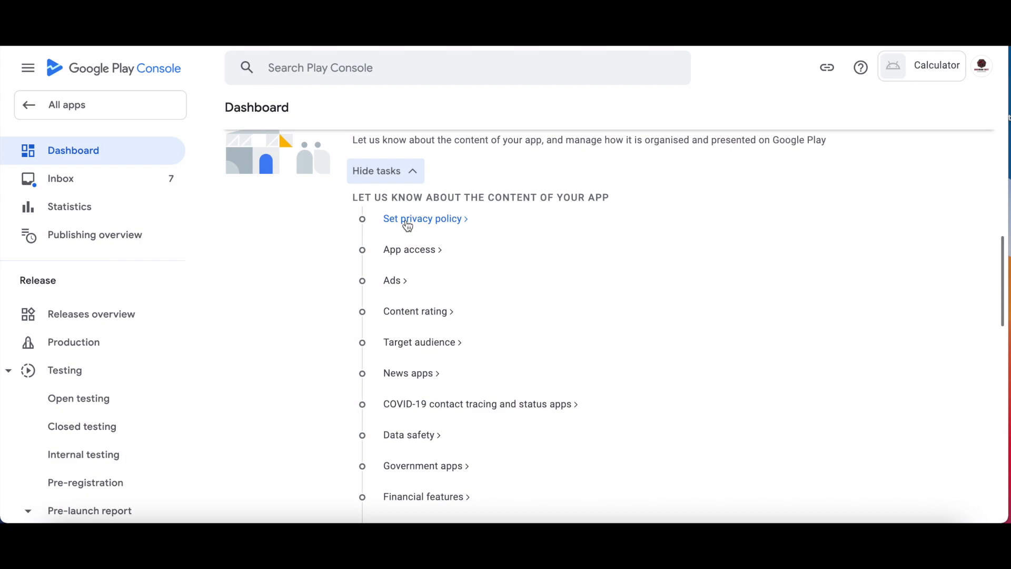
{"action": "left_click", "coordinate": [407, 226]}
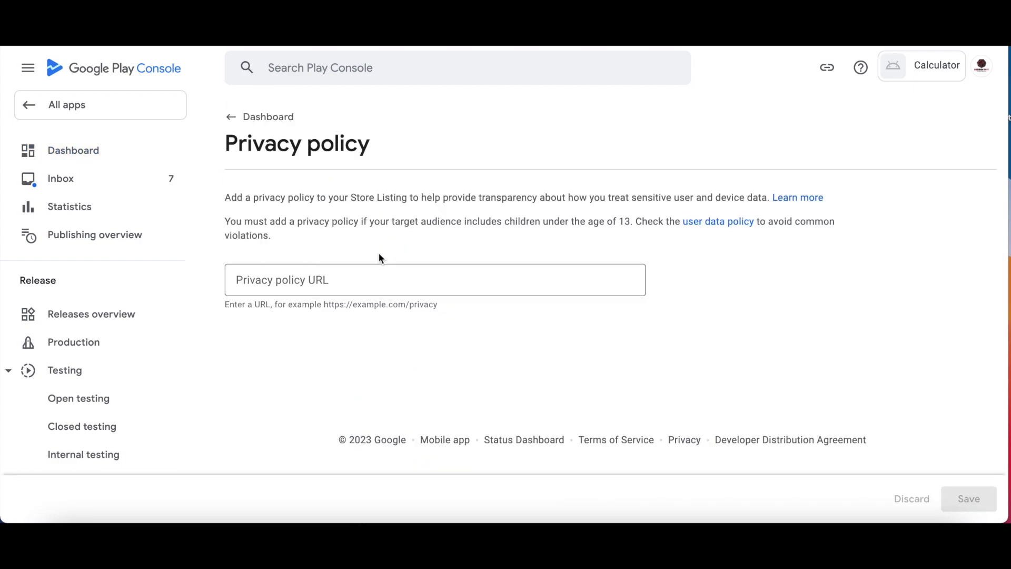
{"action": "left_click", "coordinate": [373, 279]}
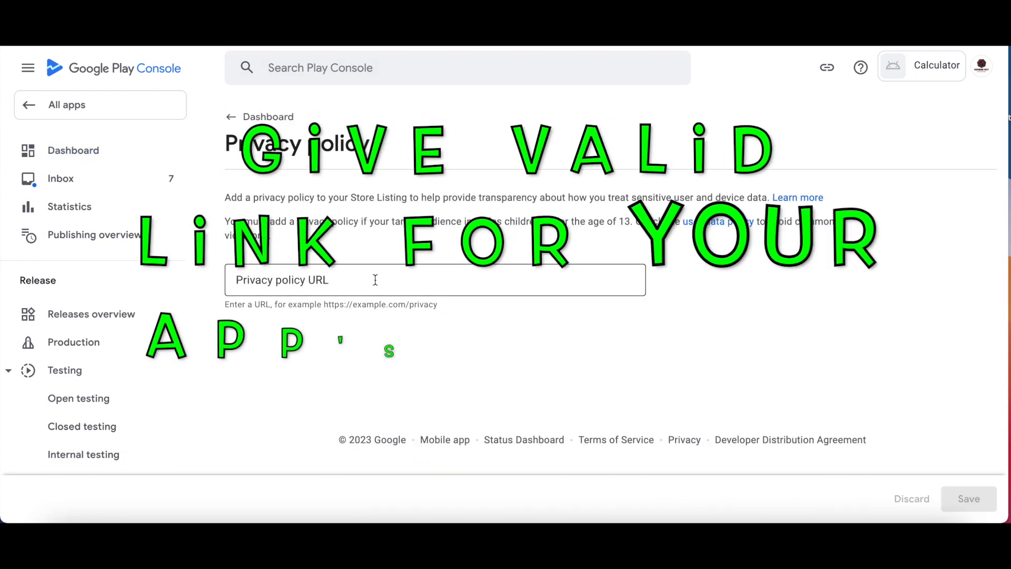
{"action": "type", "text": "https://obsidiansofteducation.blogspot.com/p/privacy-policy.html"}
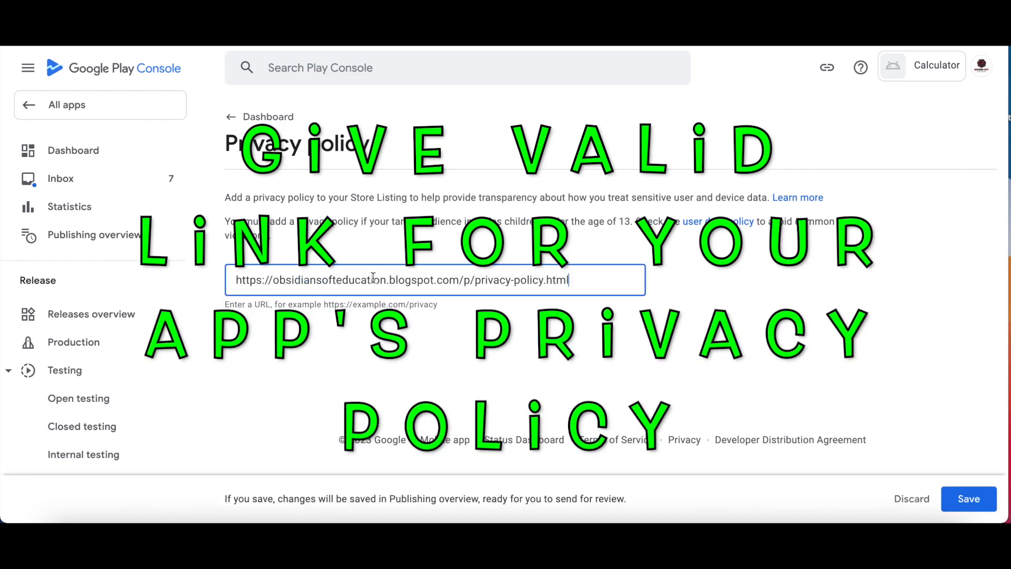
{"action": "left_click", "coordinate": [967, 498]}
{"action": "left_click", "coordinate": [262, 119]}
{"action": "left_click", "coordinate": [413, 257]}
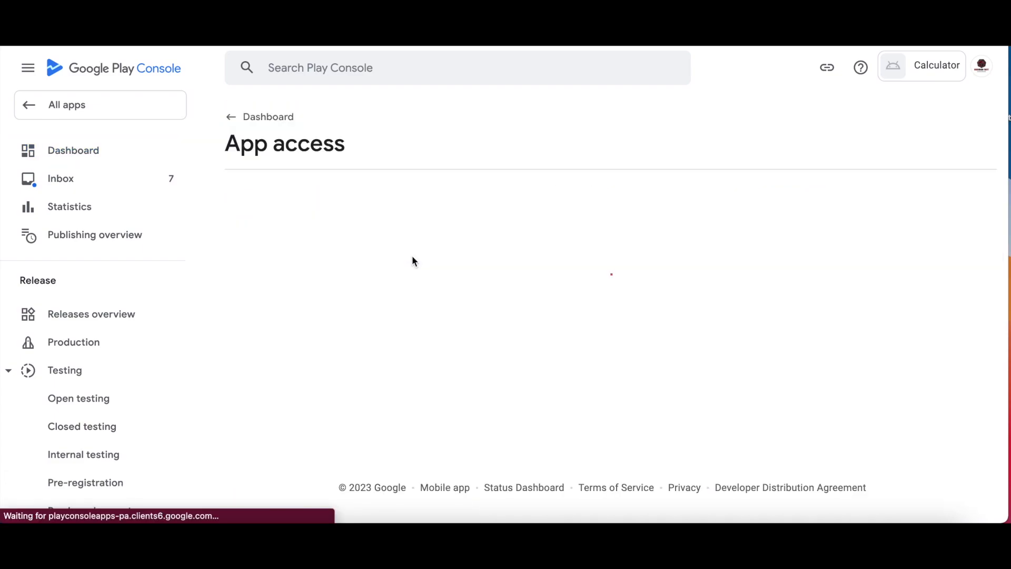
Declare all app functionality is available without access restrictions and save.
{"action": "scroll", "coordinate": [414, 260], "scroll_direction": "down", "scroll_amount": 3}
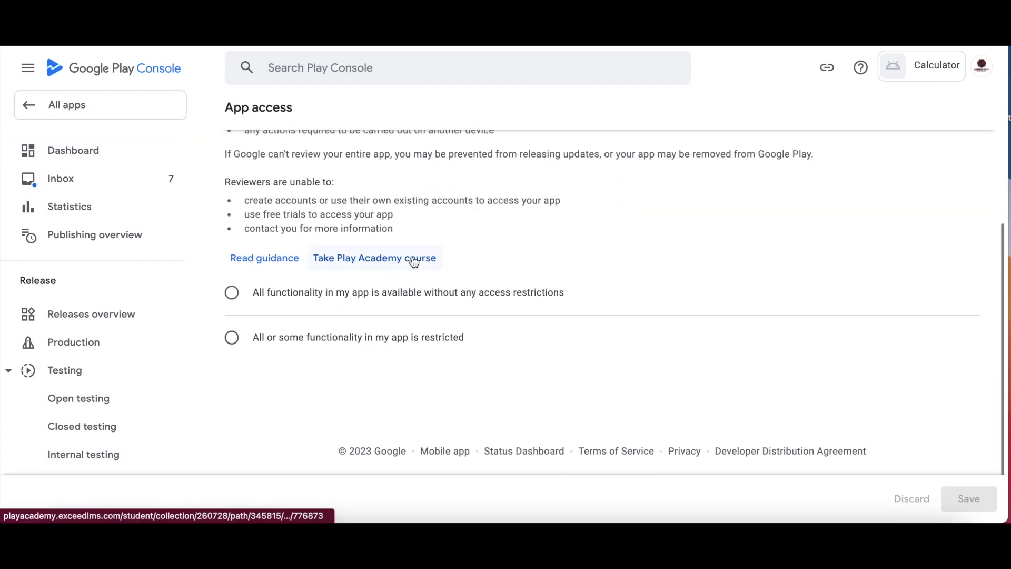
{"action": "left_click", "coordinate": [233, 294]}
{"action": "left_click", "coordinate": [975, 500]}
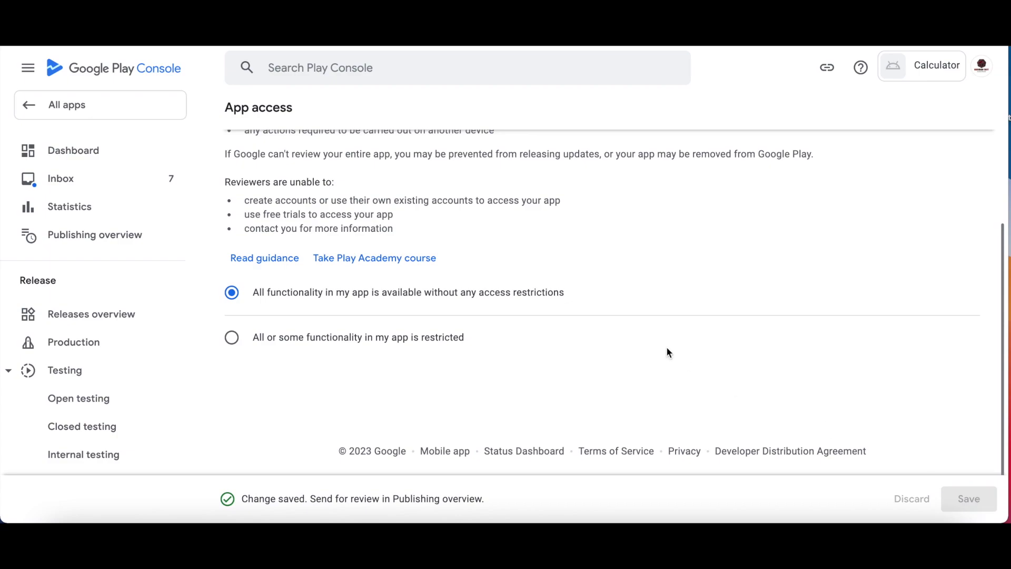
{"action": "scroll", "coordinate": [665, 346], "scroll_direction": "up", "scroll_amount": 4}
{"action": "left_click", "coordinate": [272, 128]}
Declare in the Ads section that the app contains no ads and save.
{"action": "left_click", "coordinate": [392, 322]}
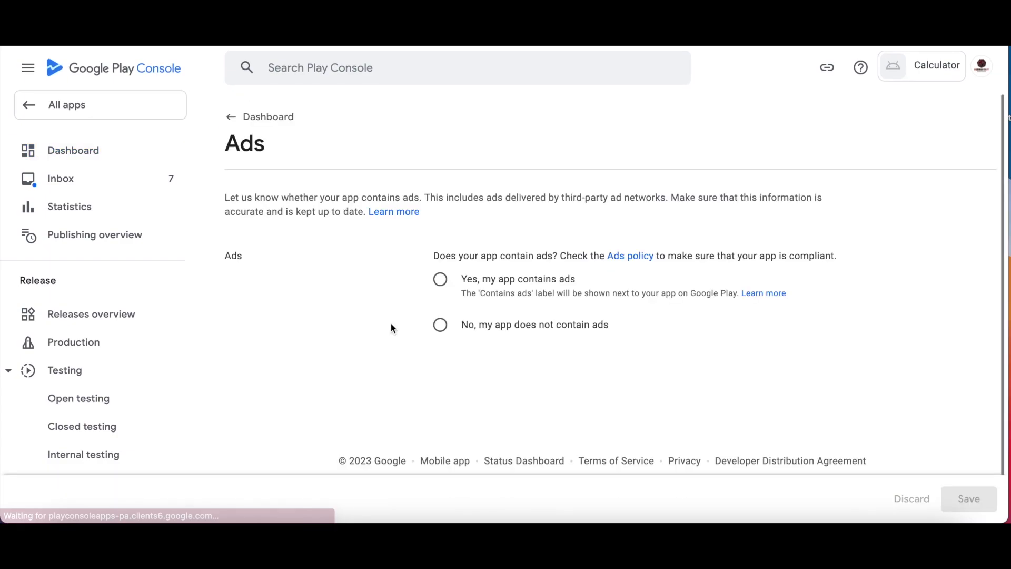
{"action": "left_click", "coordinate": [439, 325]}
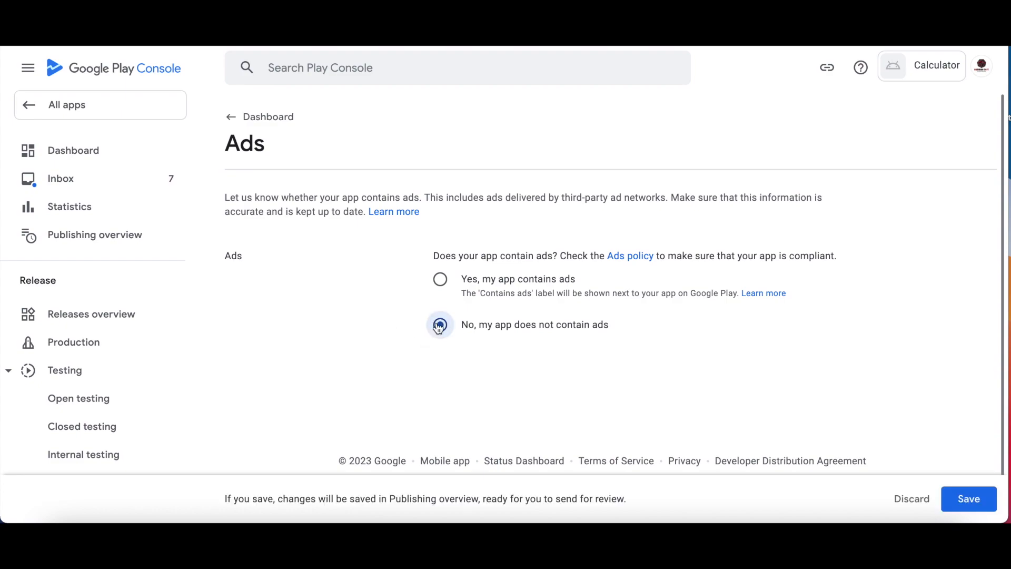
{"action": "left_click", "coordinate": [978, 506]}
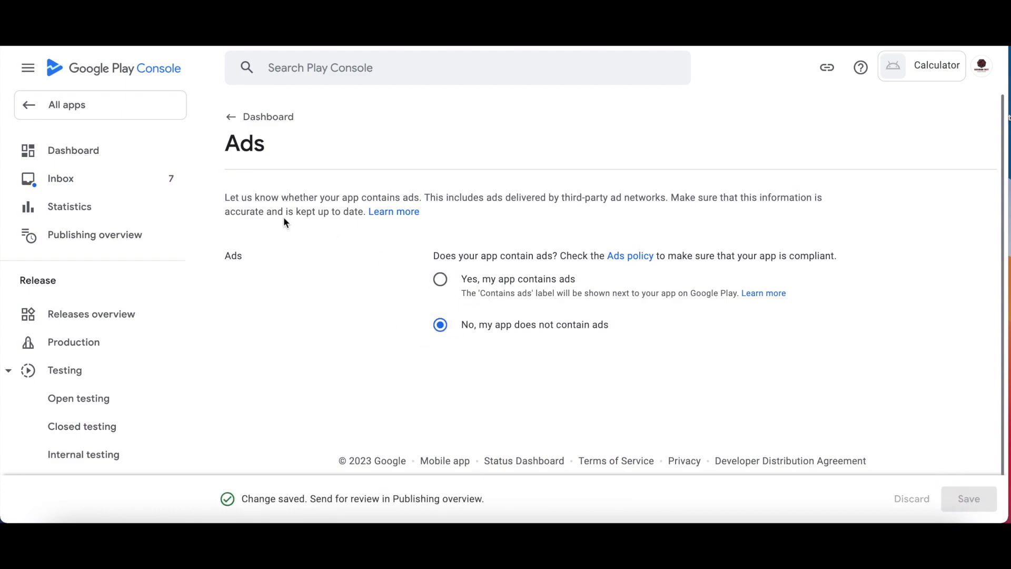
{"action": "left_click", "coordinate": [266, 124]}
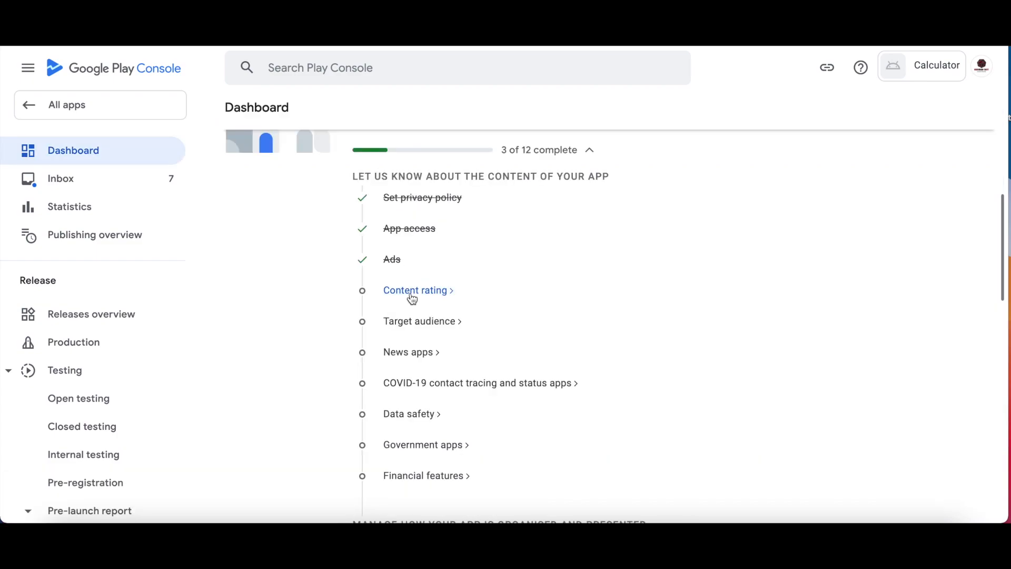
Start the content rating questionnaire with the contact e-mail address and the All other app types category.
{"action": "left_click", "coordinate": [412, 293]}
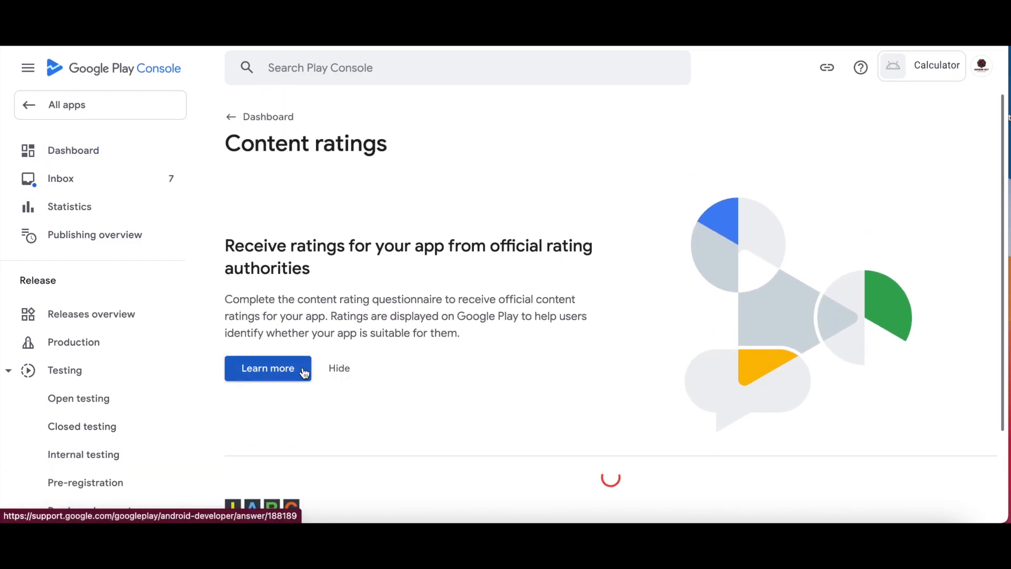
{"action": "left_click", "coordinate": [504, 267]}
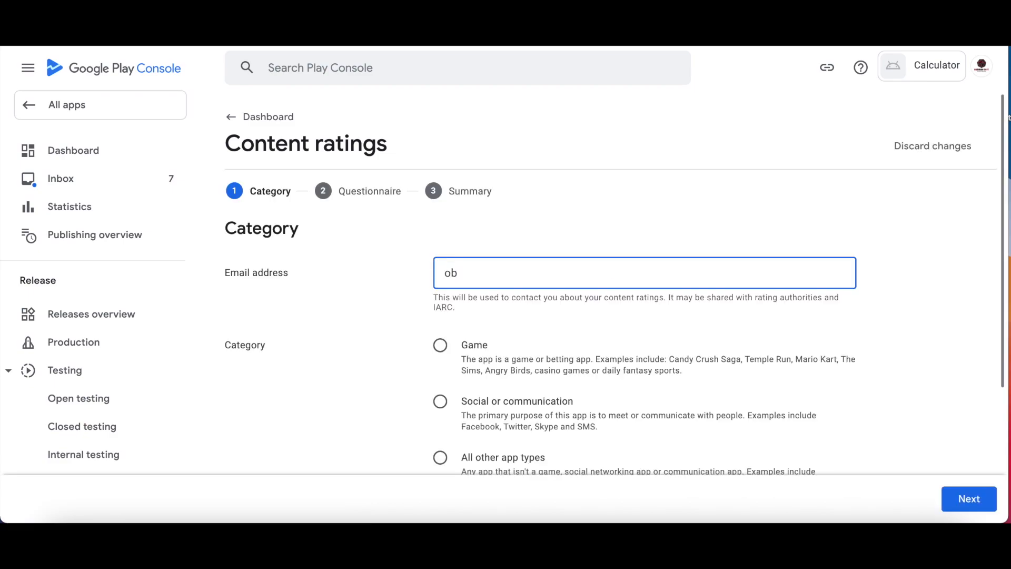
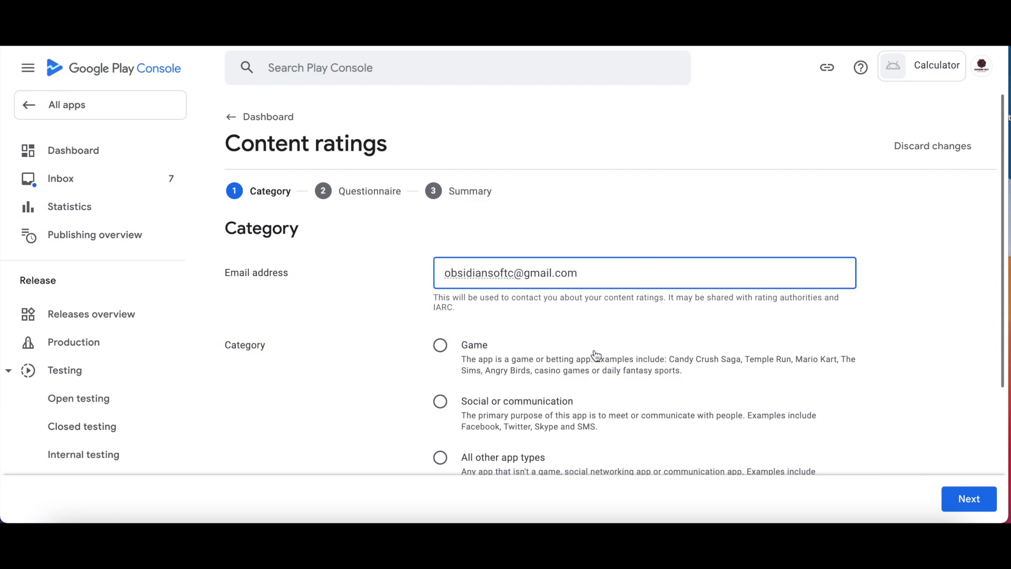
{"action": "scroll", "coordinate": [614, 315], "scroll_direction": "down", "scroll_amount": 2}
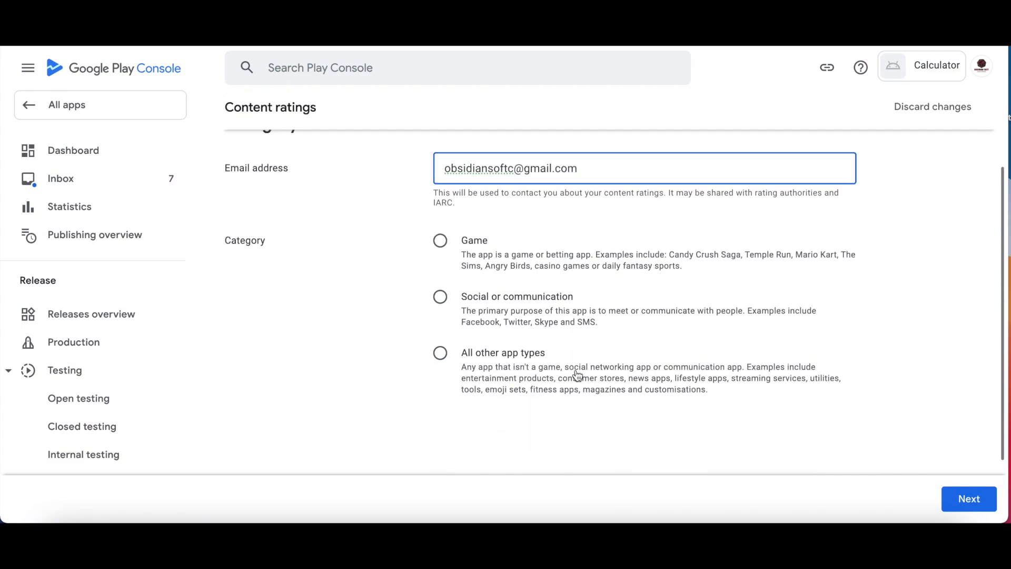
{"action": "left_click", "coordinate": [440, 358]}
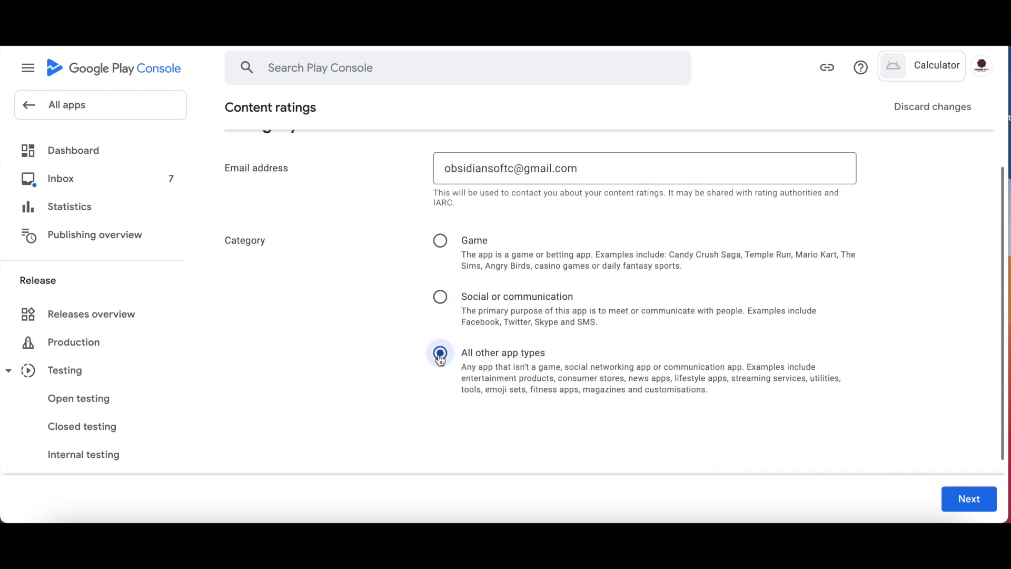
{"action": "left_click", "coordinate": [969, 500]}
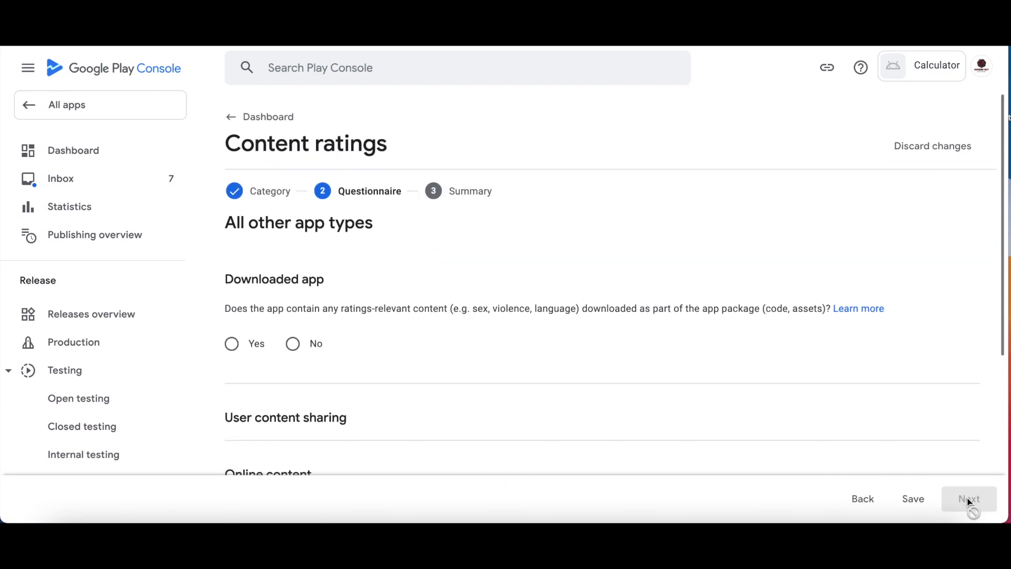
Answer No to all eight questions, from downloaded content to news or educational.
{"action": "left_click", "coordinate": [292, 344]}
{"action": "left_click", "coordinate": [292, 251]}
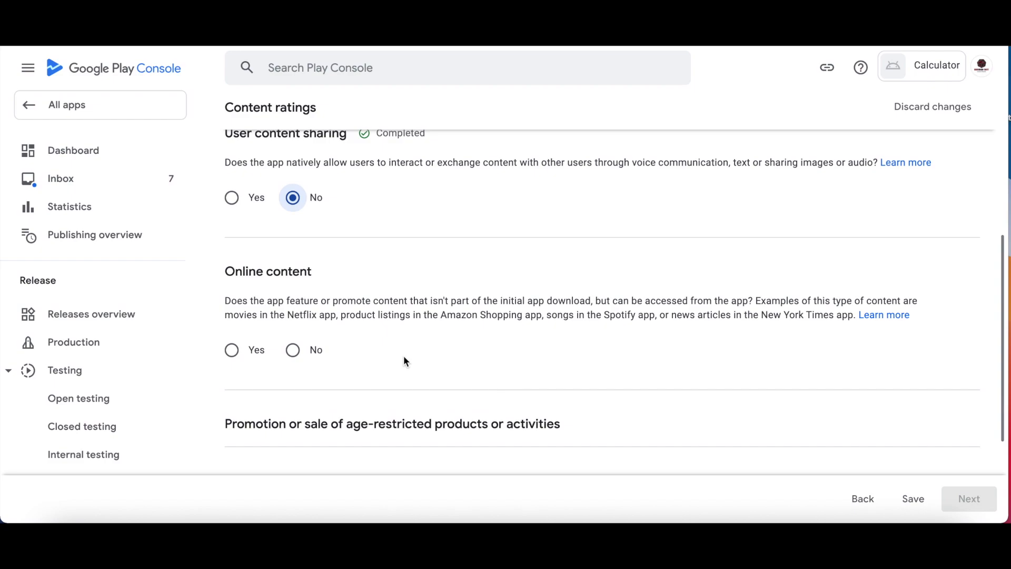
{"action": "left_click", "coordinate": [293, 350]}
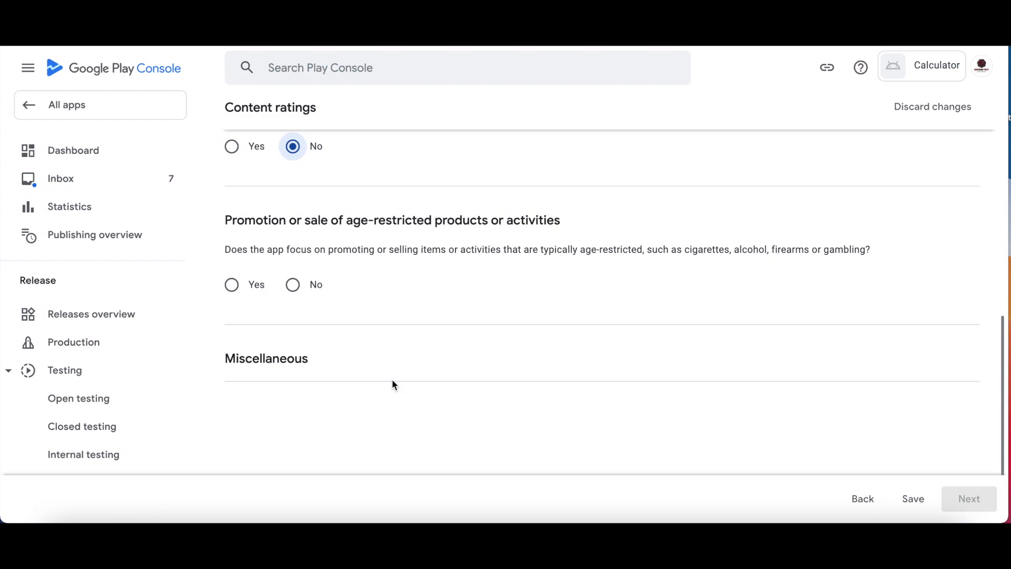
{"action": "left_click", "coordinate": [294, 285]}
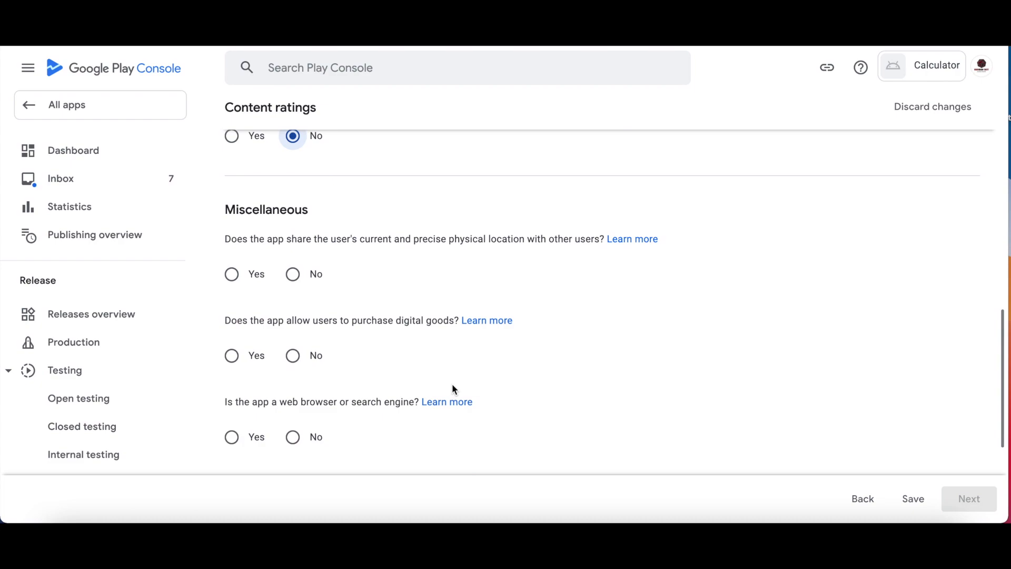
{"action": "left_click", "coordinate": [294, 274]}
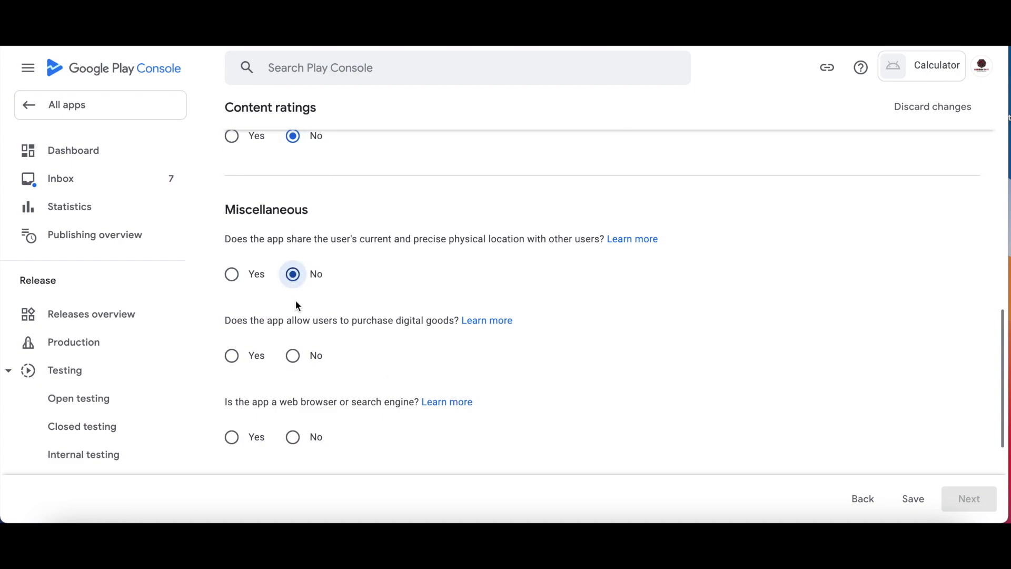
{"action": "left_click", "coordinate": [293, 356]}
{"action": "scroll", "coordinate": [343, 438], "scroll_direction": "down", "scroll_amount": 2}
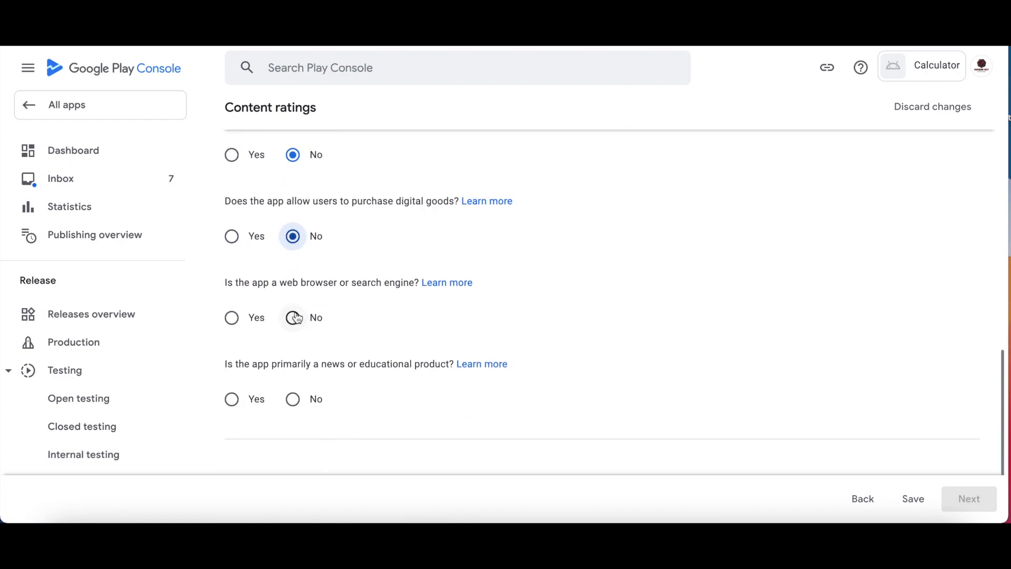
{"action": "left_click", "coordinate": [304, 318]}
{"action": "left_click", "coordinate": [293, 399]}
{"action": "scroll", "coordinate": [999, 483], "scroll_direction": "down", "scroll_amount": 2}
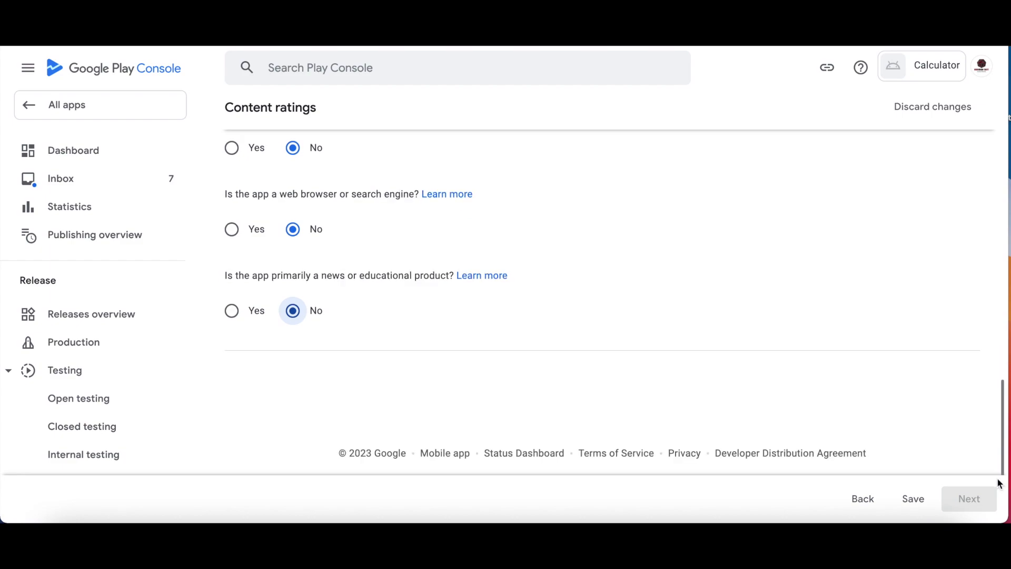
Save the questionnaire answers and save the calculated ratings on the Summary page.
{"action": "left_click", "coordinate": [912, 499]}
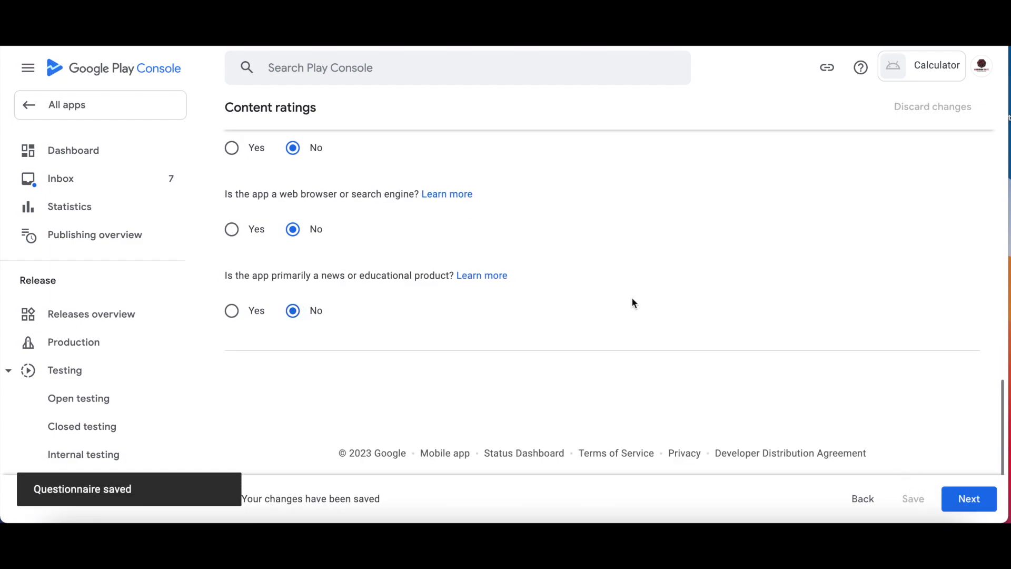
{"action": "left_click", "coordinate": [968, 500]}
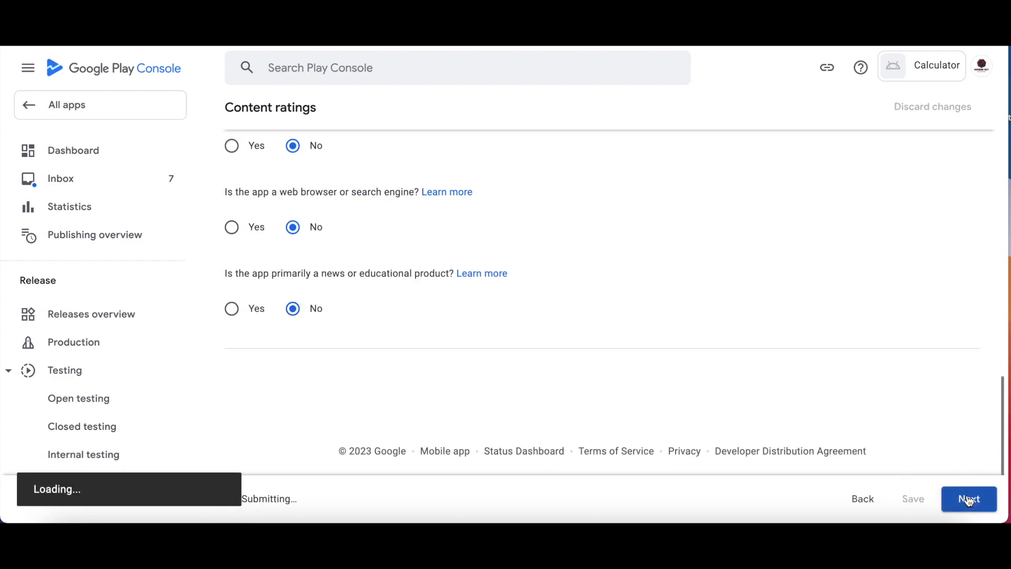
{"action": "scroll", "coordinate": [581, 426], "scroll_direction": "down", "scroll_amount": 15}
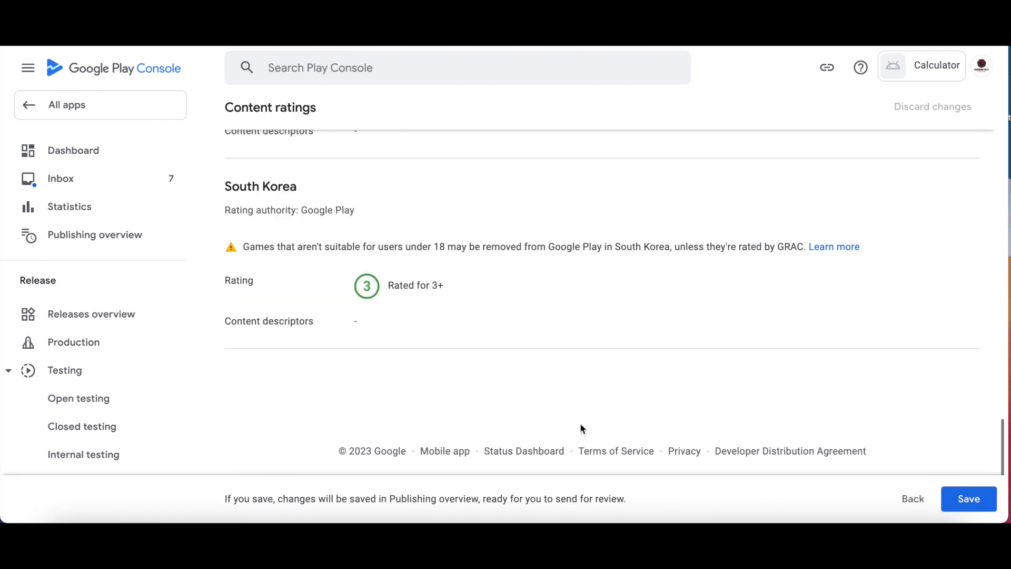
{"action": "left_click", "coordinate": [968, 498]}
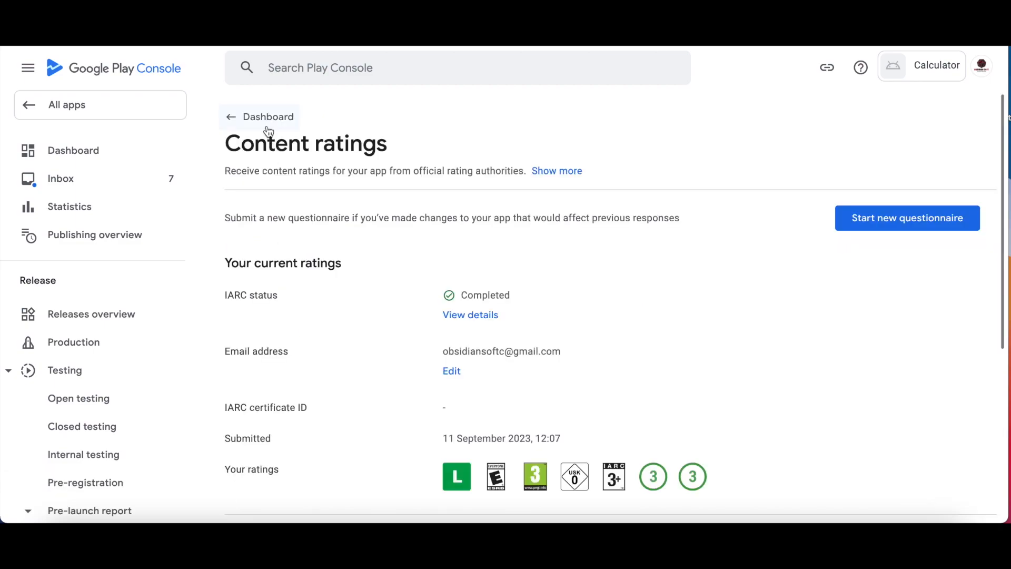
In Target audience, tick the 9-12, 13-15, 16-17 and 18 and over age groups.
{"action": "left_click", "coordinate": [268, 122]}
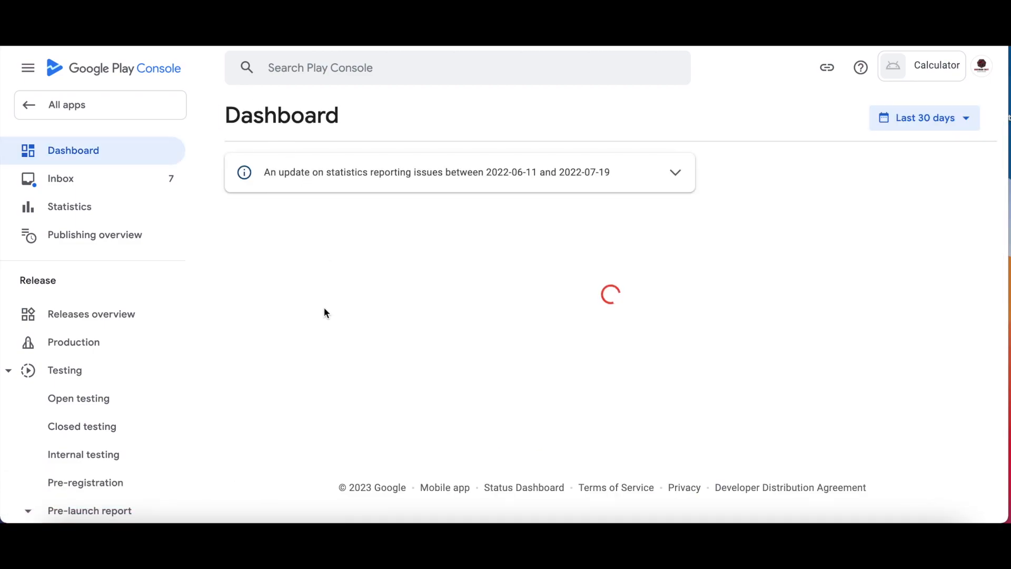
{"action": "scroll", "coordinate": [324, 313], "scroll_direction": "down", "scroll_amount": 10}
{"action": "scroll", "coordinate": [323, 313], "scroll_direction": "up", "scroll_amount": 2}
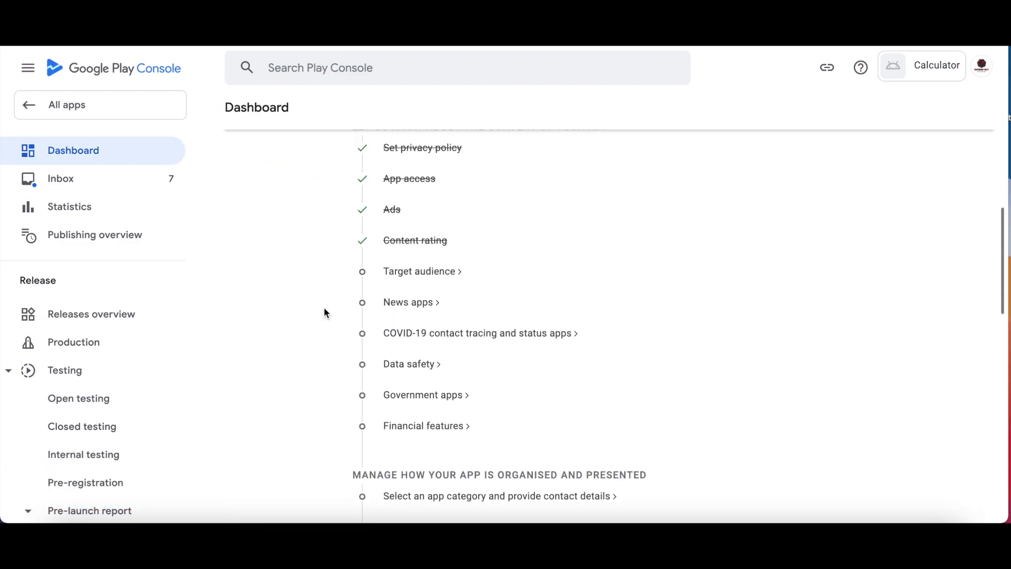
{"action": "left_click", "coordinate": [426, 272]}
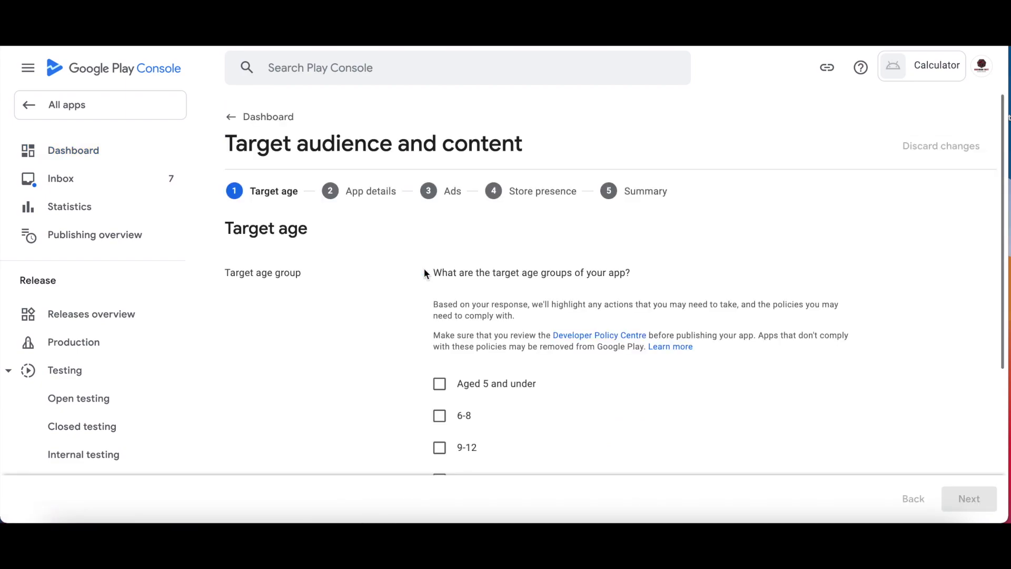
{"action": "scroll", "coordinate": [426, 269], "scroll_direction": "down", "scroll_amount": 3}
{"action": "scroll", "coordinate": [426, 272], "scroll_direction": "down", "scroll_amount": 1}
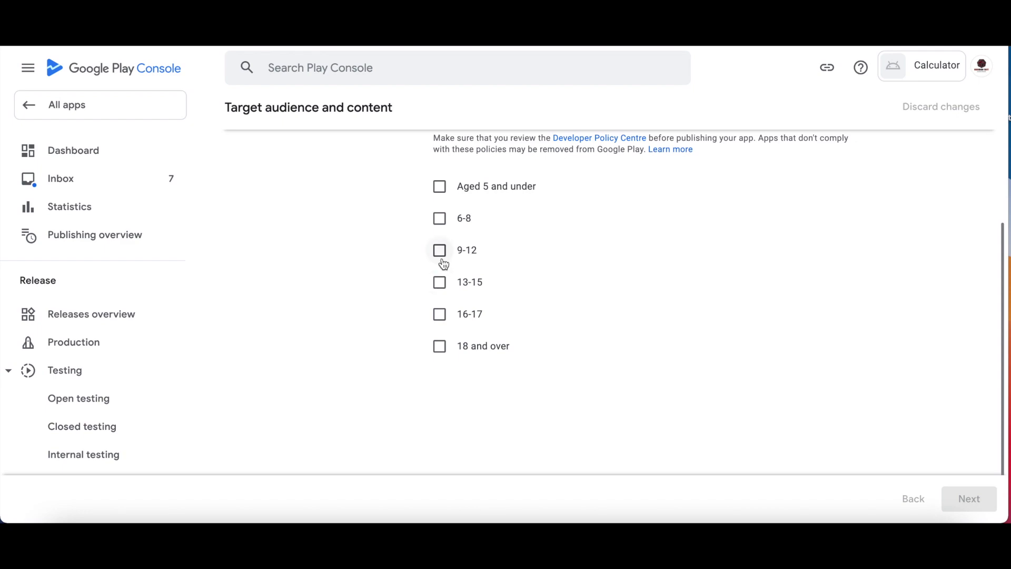
{"action": "left_click", "coordinate": [440, 253]}
{"action": "left_click", "coordinate": [439, 287]}
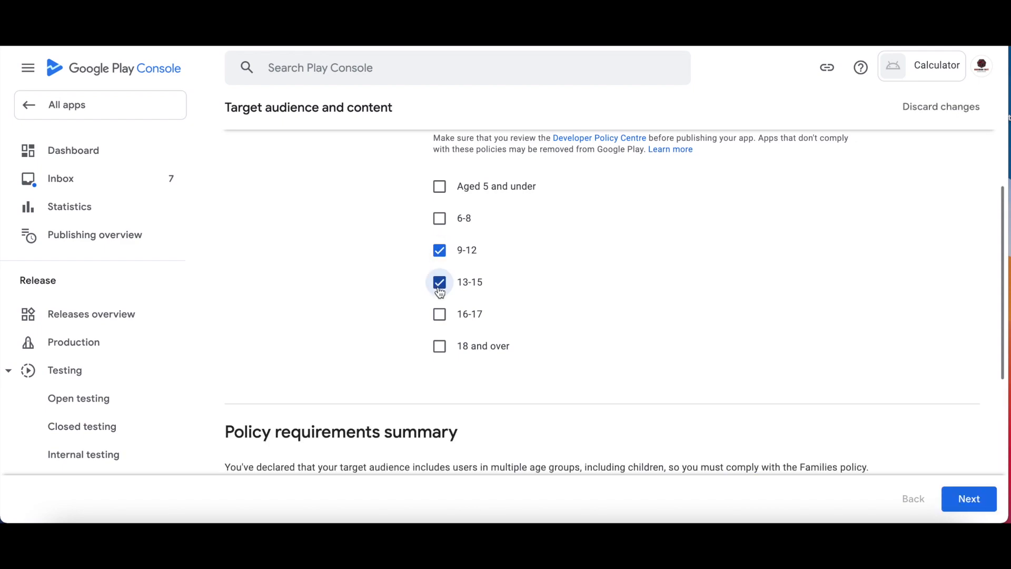
{"action": "left_click", "coordinate": [440, 318]}
{"action": "left_click", "coordinate": [440, 348]}
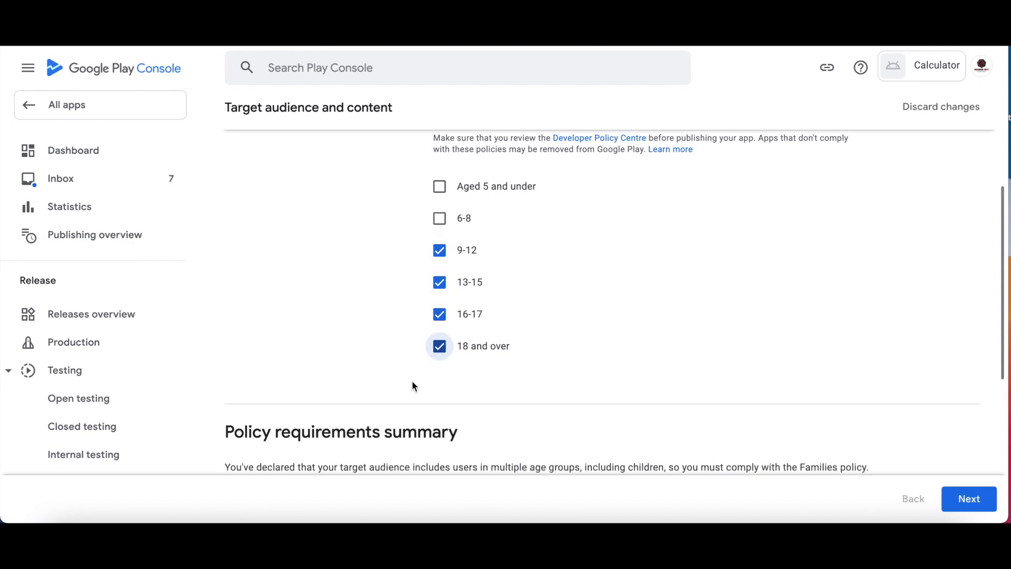
{"action": "scroll", "coordinate": [412, 384], "scroll_direction": "up", "scroll_amount": 2}
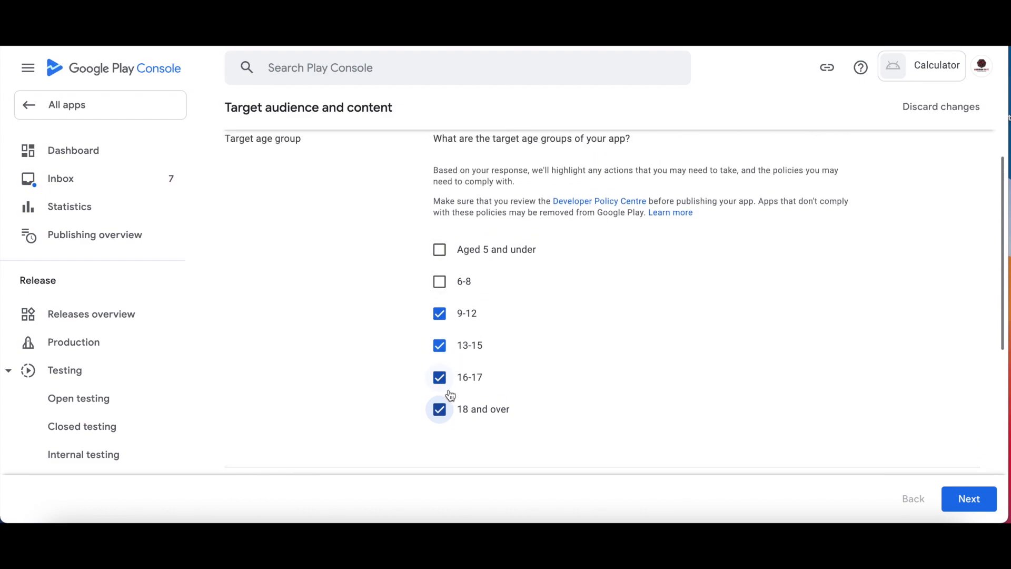
{"action": "scroll", "coordinate": [450, 396], "scroll_direction": "up", "scroll_amount": 2}
{"action": "scroll", "coordinate": [474, 348], "scroll_direction": "down", "scroll_amount": 1}
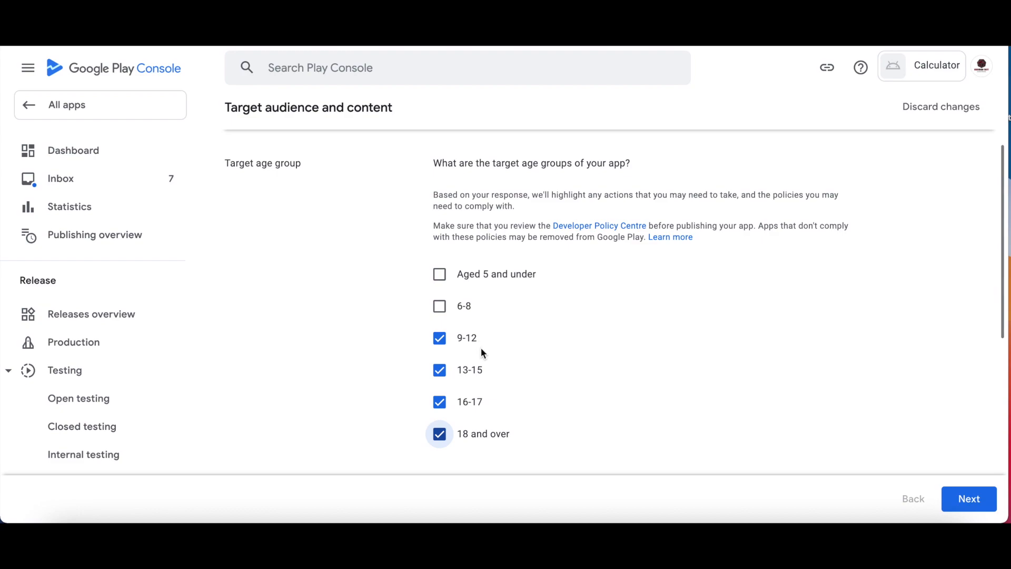
Continue, accept the children-under-13 warning, and state no personal information is collected.
{"action": "left_click", "coordinate": [965, 499]}
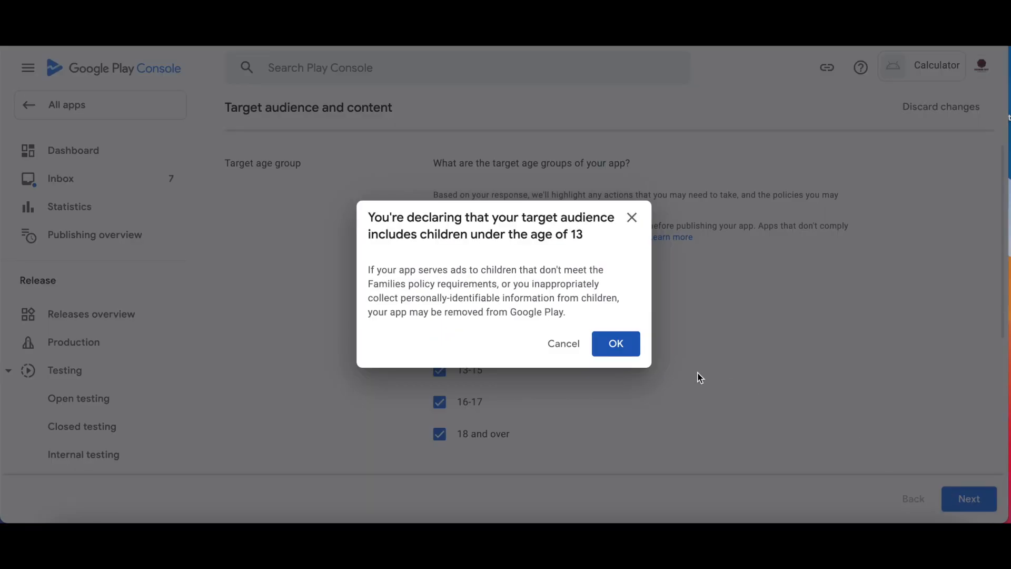
{"action": "left_click", "coordinate": [623, 347]}
{"action": "left_click", "coordinate": [440, 341]}
{"action": "scroll", "coordinate": [561, 358], "scroll_direction": "down", "scroll_amount": 1}
Certify children's privacy compliance, exclude the app from Expert Approved, and save the form.
{"action": "left_click", "coordinate": [451, 348]}
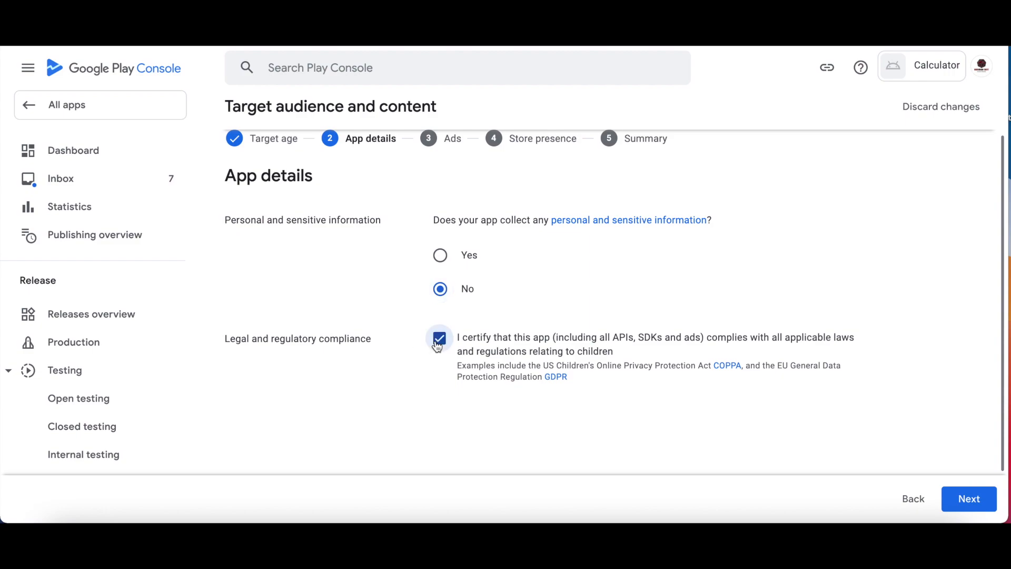
{"action": "left_click", "coordinate": [966, 499]}
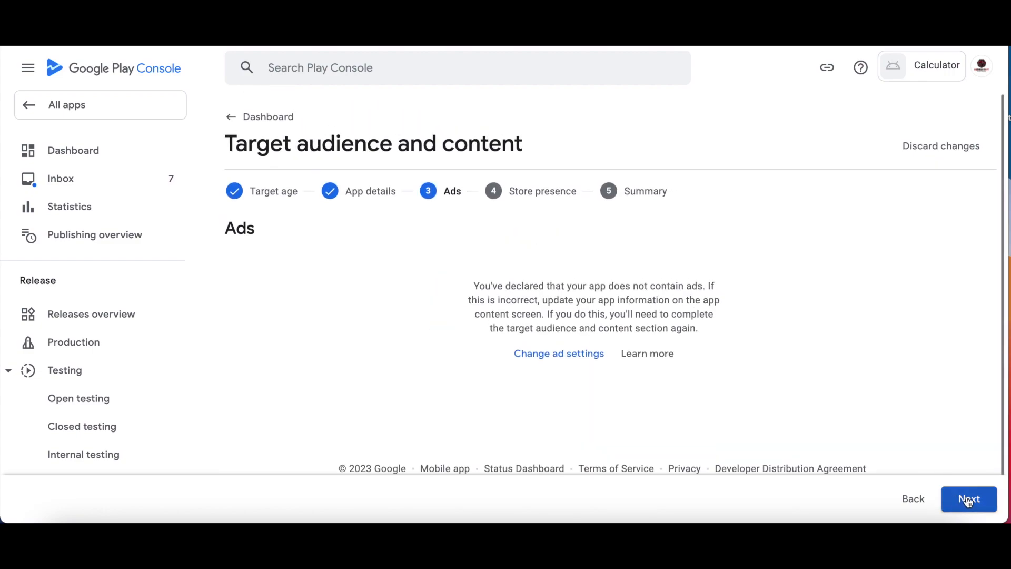
{"action": "left_click", "coordinate": [968, 500]}
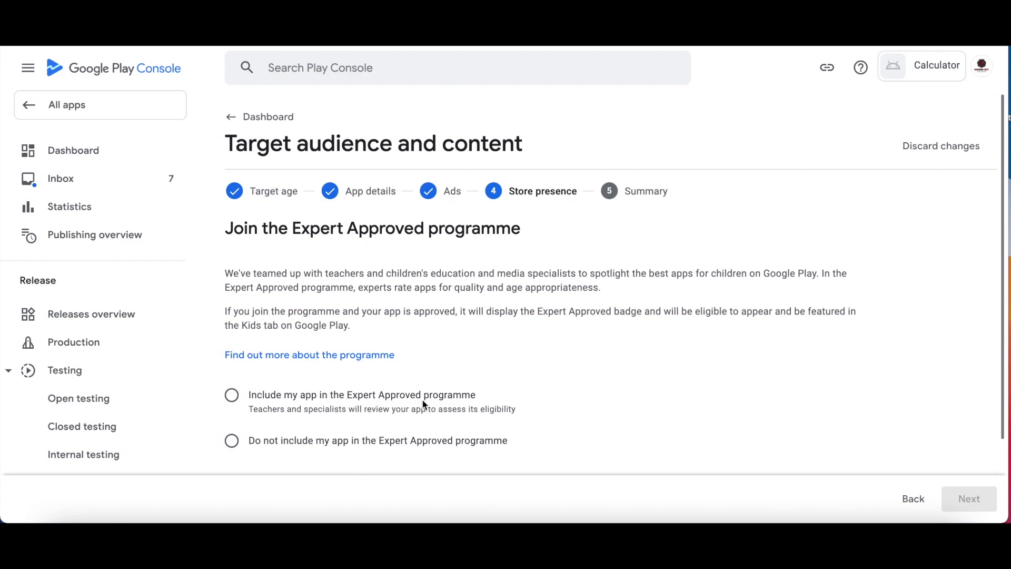
{"action": "left_click", "coordinate": [230, 442]}
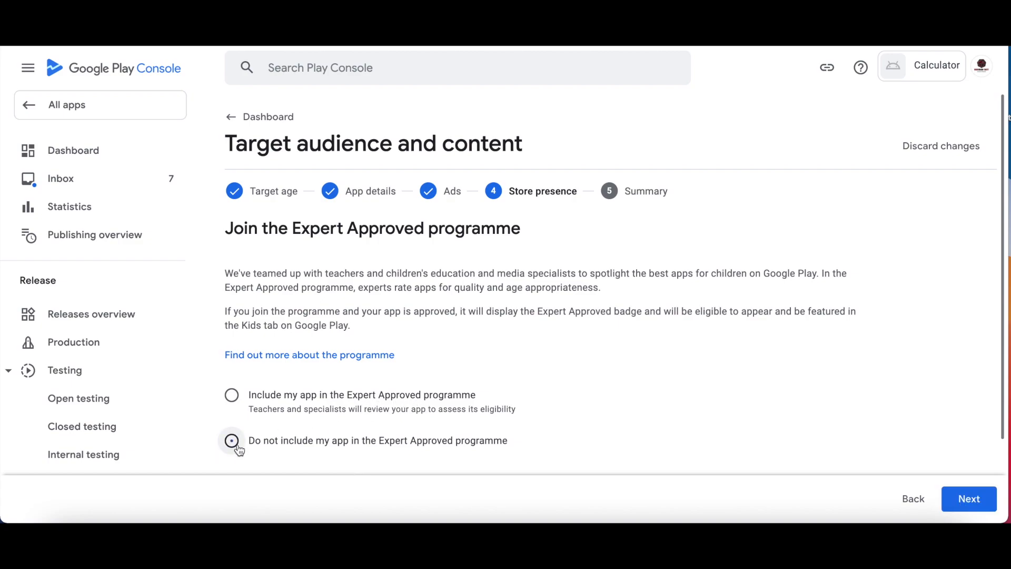
{"action": "left_click", "coordinate": [976, 506]}
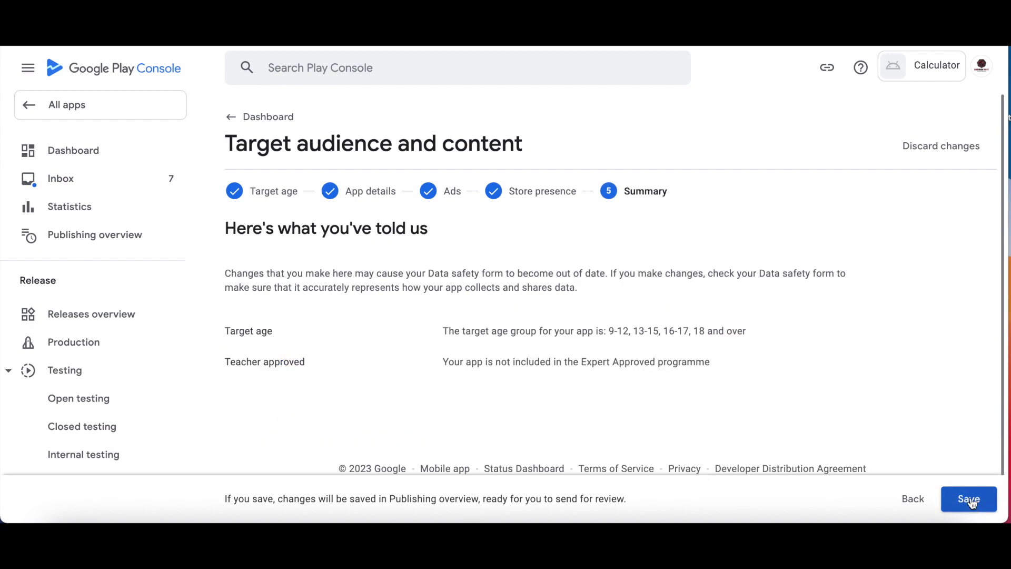
{"action": "left_click", "coordinate": [971, 503]}
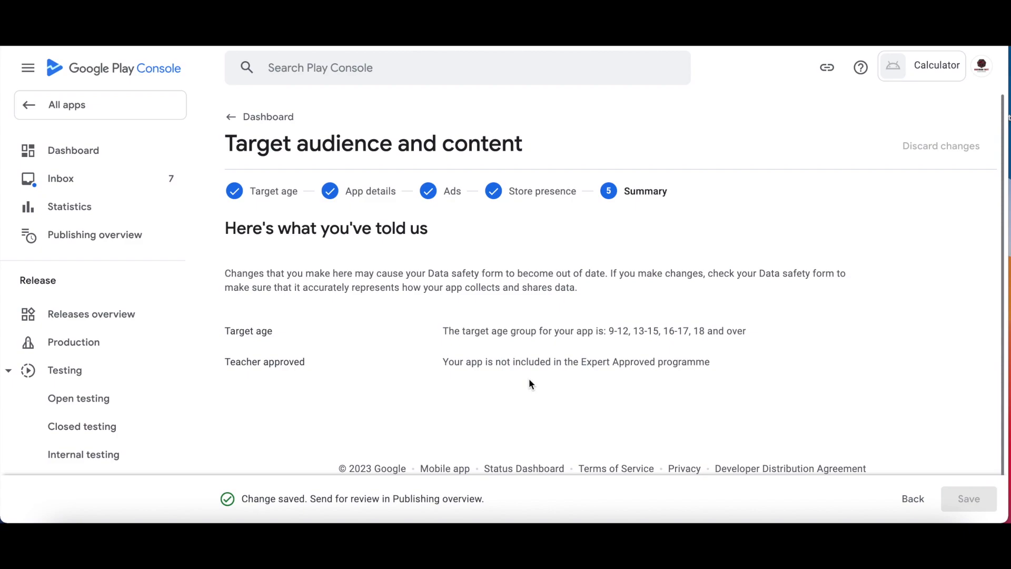
{"action": "left_click", "coordinate": [258, 118]}
Declare in News apps that the app is not a news app, and save.
{"action": "scroll", "coordinate": [390, 303], "scroll_direction": "down", "scroll_amount": 10}
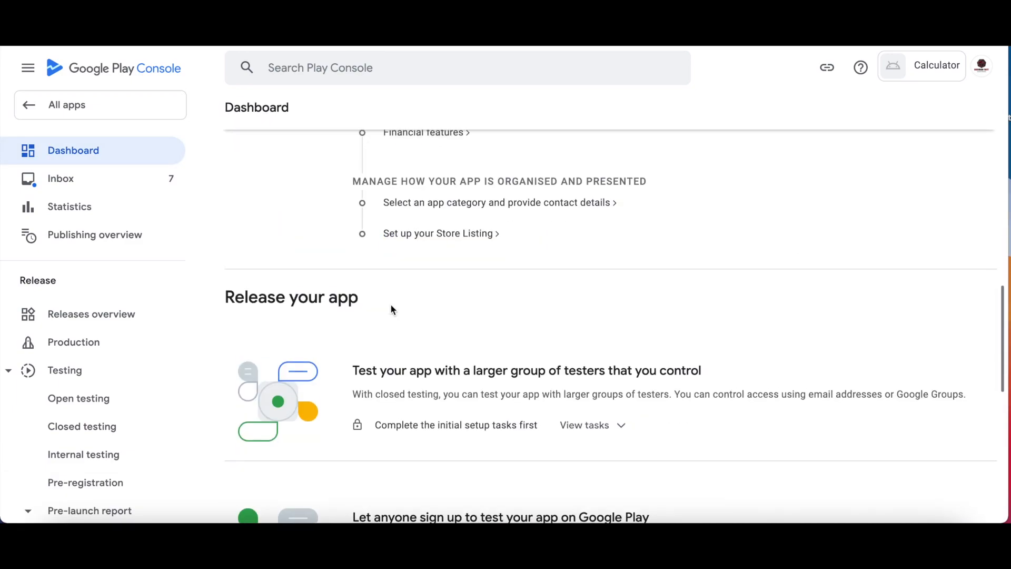
{"action": "scroll", "coordinate": [422, 293], "scroll_direction": "up", "scroll_amount": 5}
{"action": "left_click", "coordinate": [421, 287]}
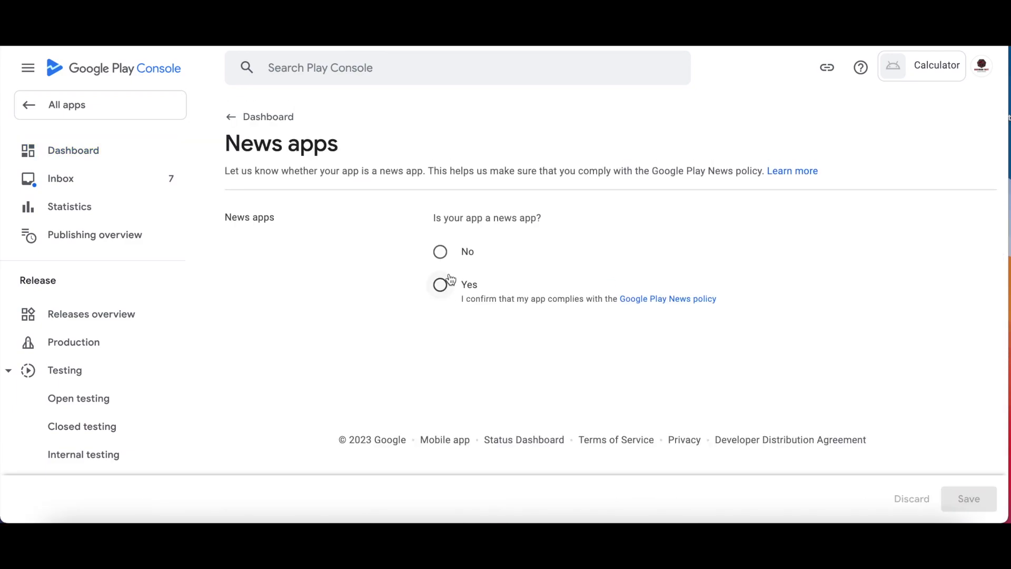
{"action": "left_click", "coordinate": [440, 251]}
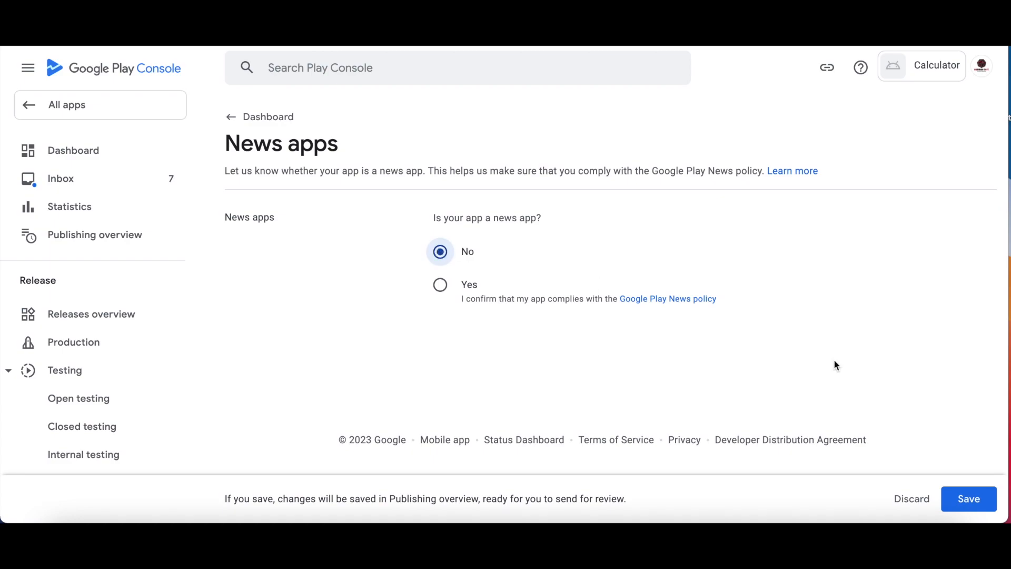
{"action": "left_click", "coordinate": [968, 499]}
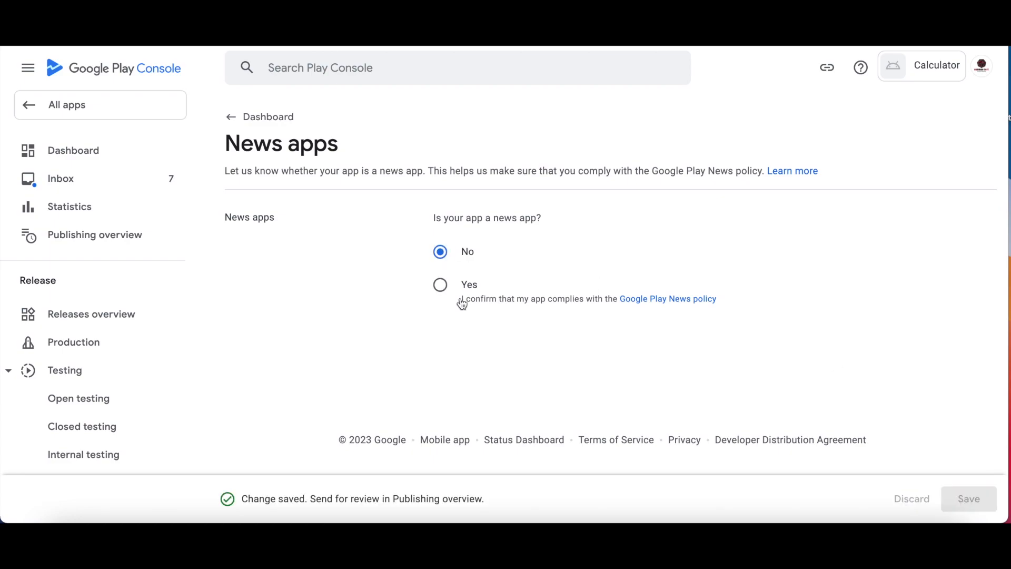
{"action": "left_click", "coordinate": [257, 117]}
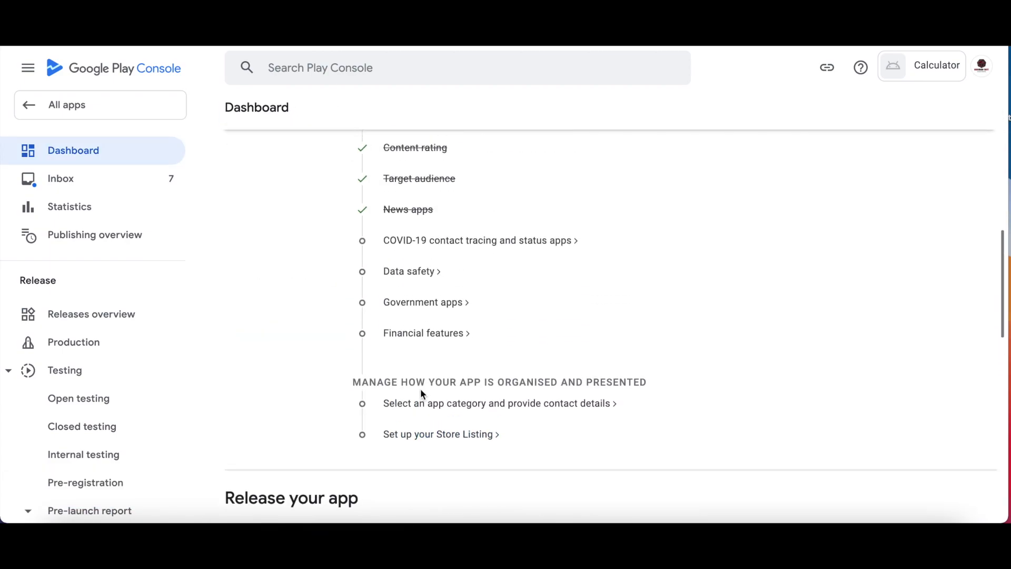
Declare the app is not a publicly available COVID-19 contact tracing or status app, and save.
{"action": "left_click", "coordinate": [448, 261]}
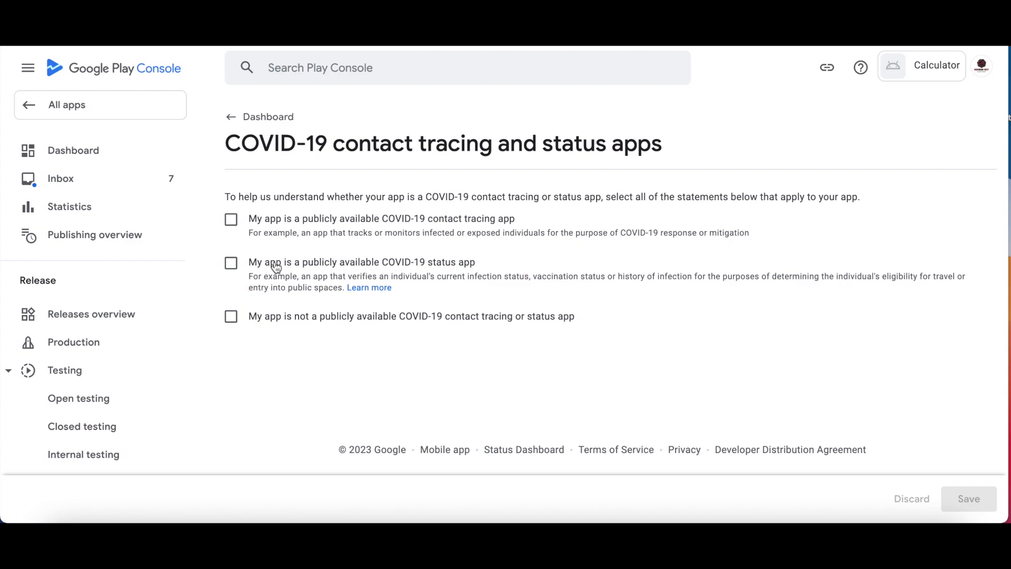
{"action": "left_click", "coordinate": [231, 316]}
{"action": "left_click", "coordinate": [955, 507]}
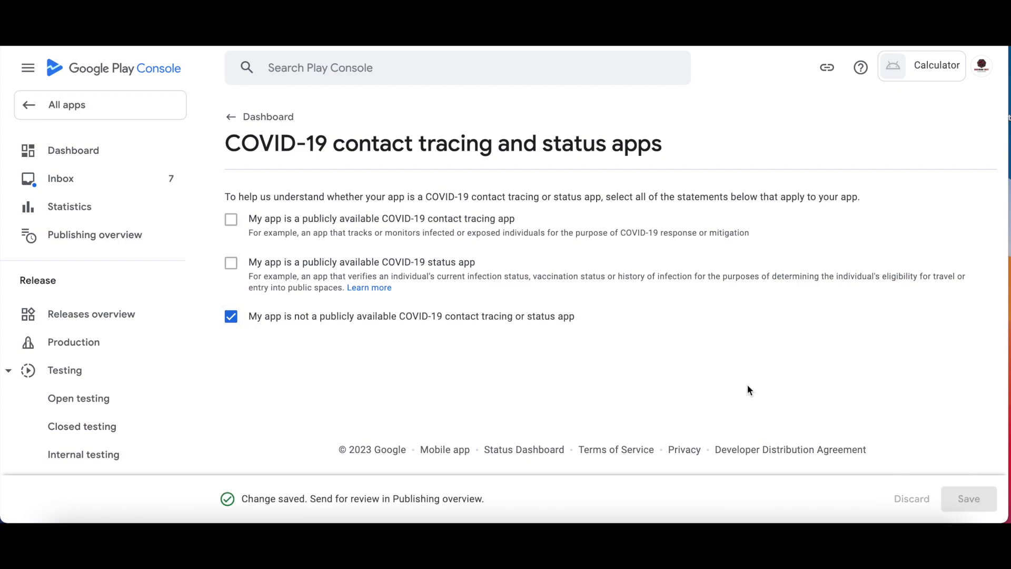
{"action": "left_click", "coordinate": [268, 118]}
{"action": "scroll", "coordinate": [451, 358], "scroll_direction": "down", "scroll_amount": 3}
{"action": "scroll", "coordinate": [451, 358], "scroll_direction": "down", "scroll_amount": 1}
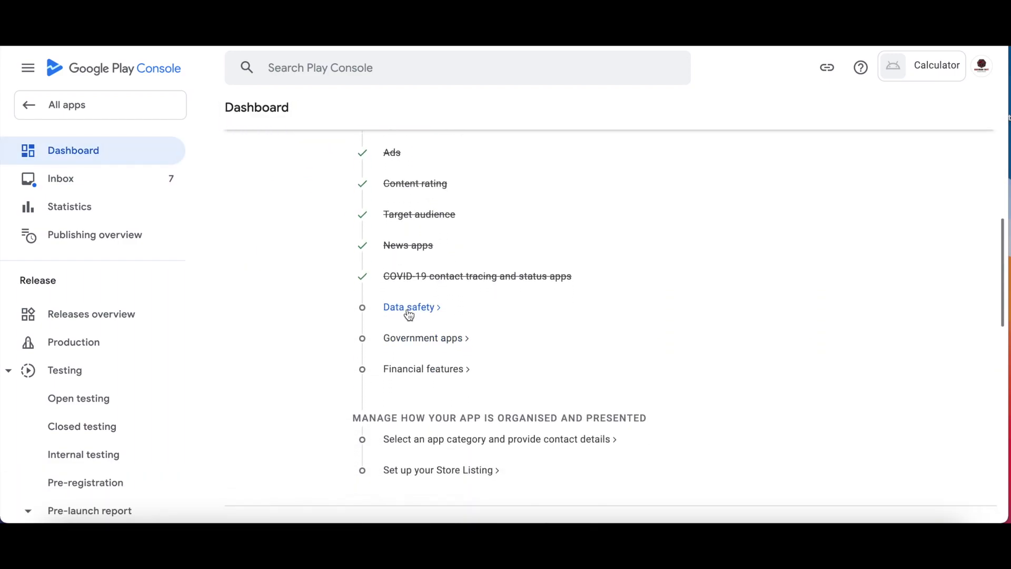
Answer No to data collection and Yes to the Play Families commitment in Data safety, then save.
{"action": "left_click", "coordinate": [407, 307]}
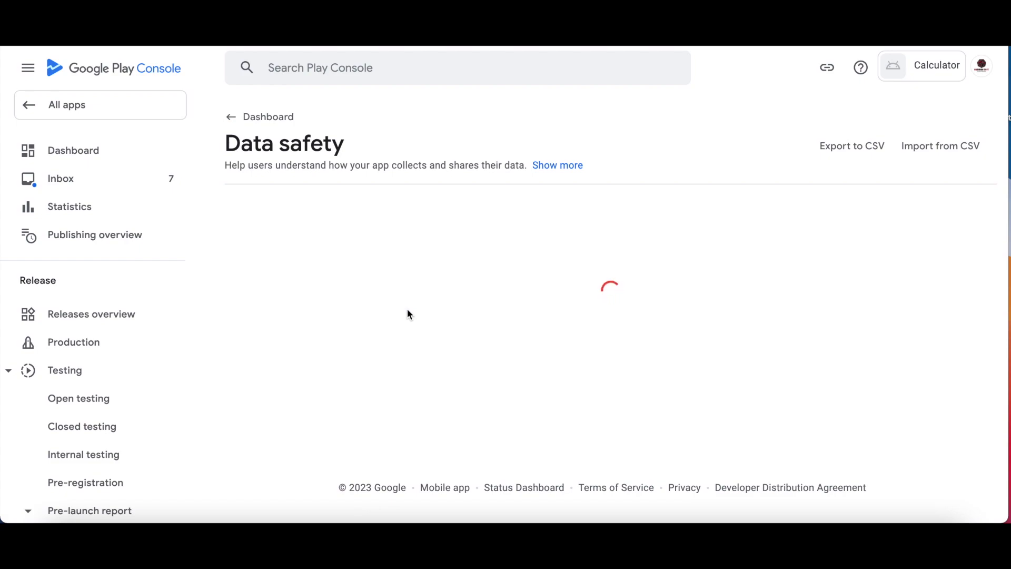
{"action": "scroll", "coordinate": [407, 309], "scroll_direction": "down", "scroll_amount": 5}
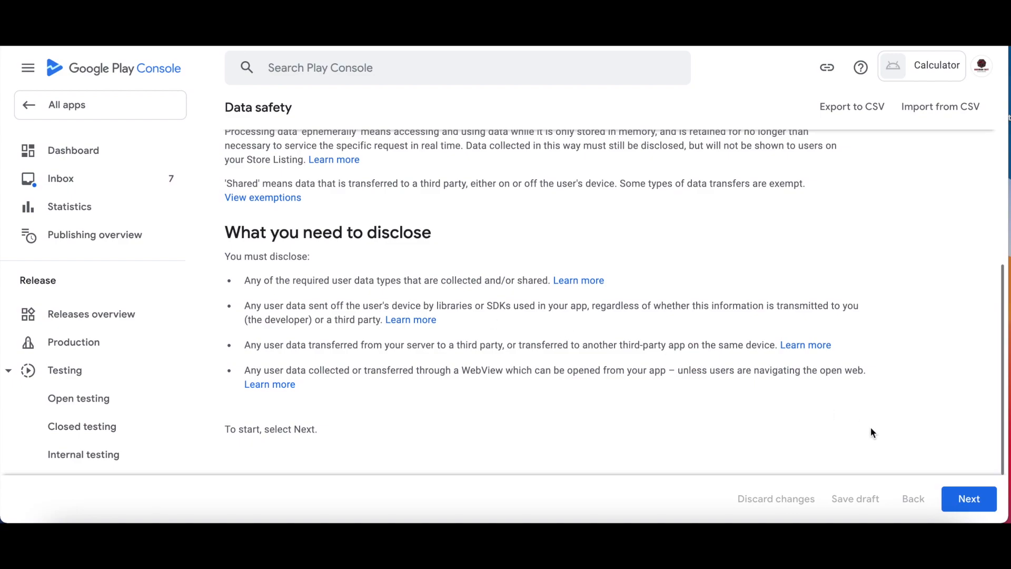
{"action": "left_click", "coordinate": [982, 504]}
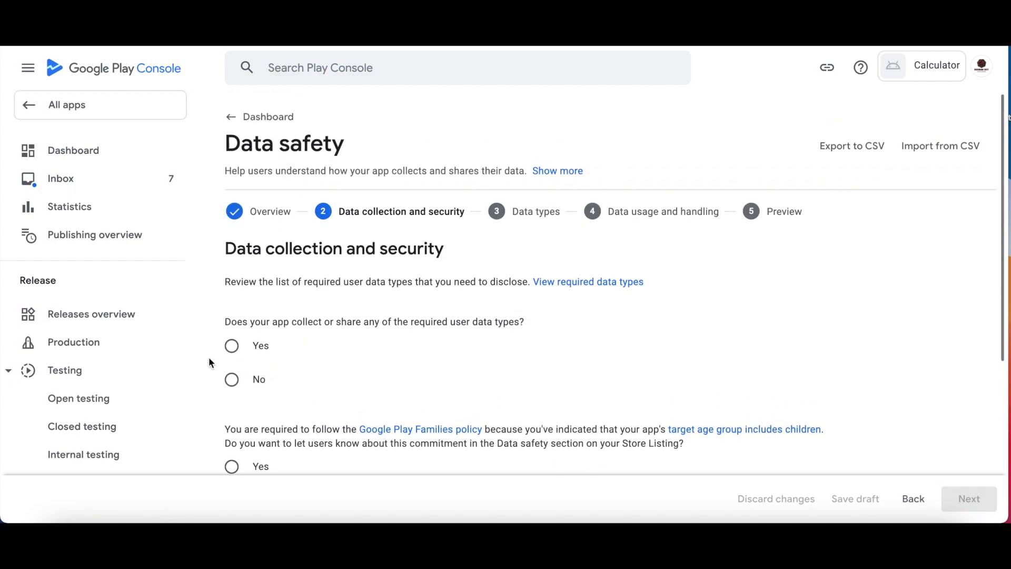
{"action": "left_click", "coordinate": [231, 379]}
{"action": "scroll", "coordinate": [334, 407], "scroll_direction": "down", "scroll_amount": 4}
{"action": "scroll", "coordinate": [334, 406], "scroll_direction": "up", "scroll_amount": 1}
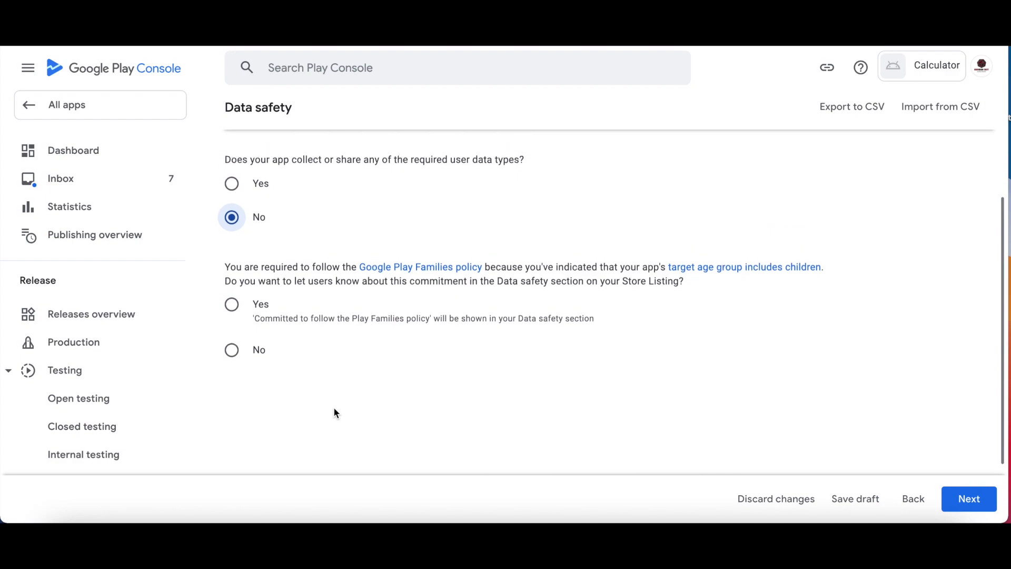
{"action": "left_click", "coordinate": [233, 308]}
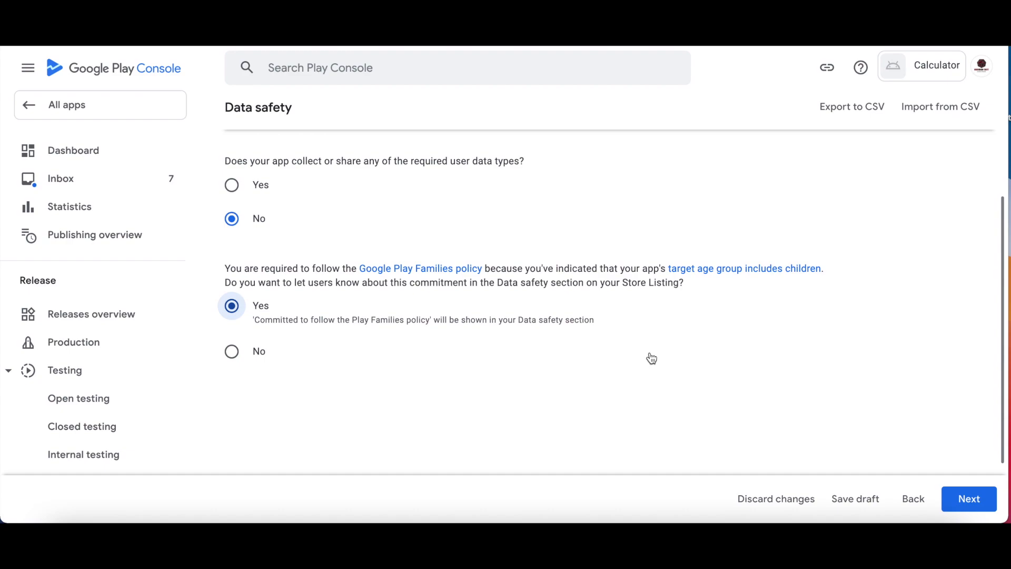
{"action": "left_click", "coordinate": [969, 500]}
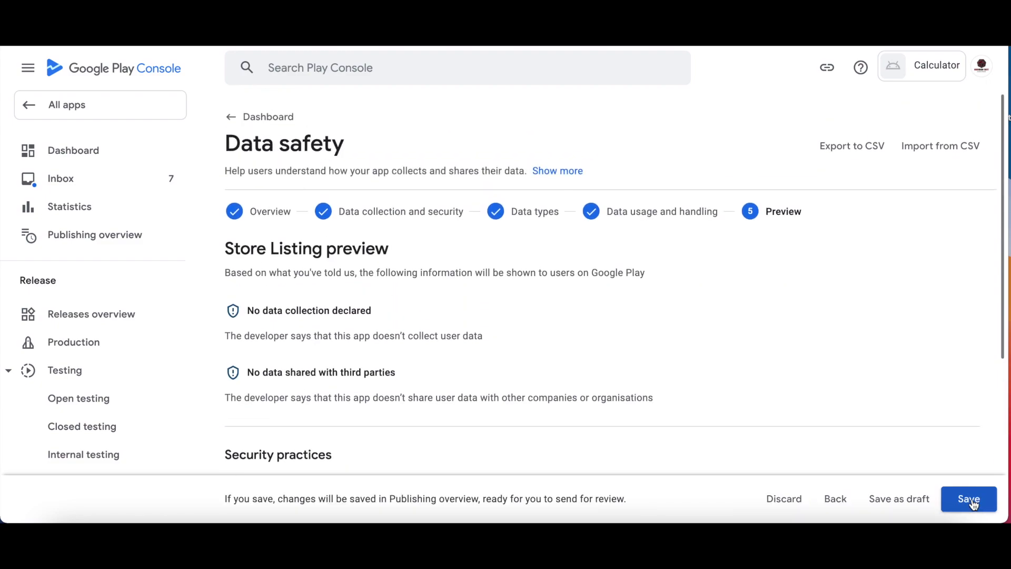
{"action": "left_click", "coordinate": [972, 500]}
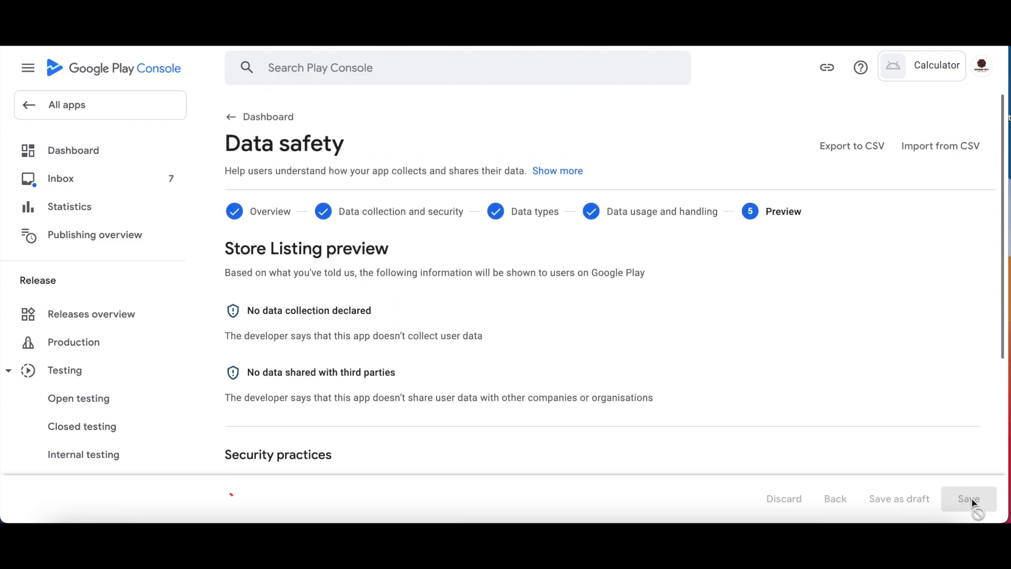
{"action": "left_click", "coordinate": [280, 118]}
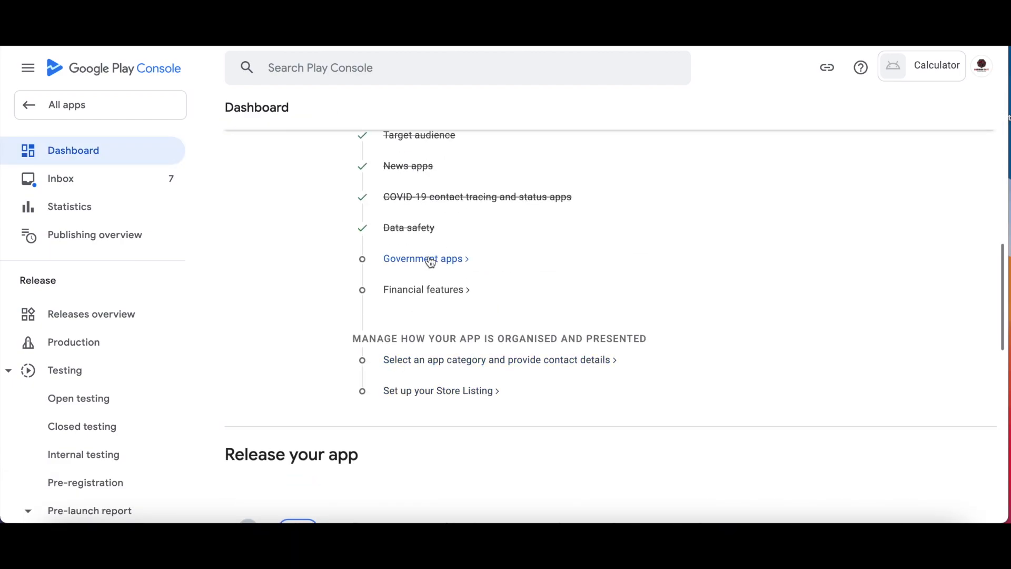
Declare the app is not a government app and save the declaration.
{"action": "left_click", "coordinate": [426, 258]}
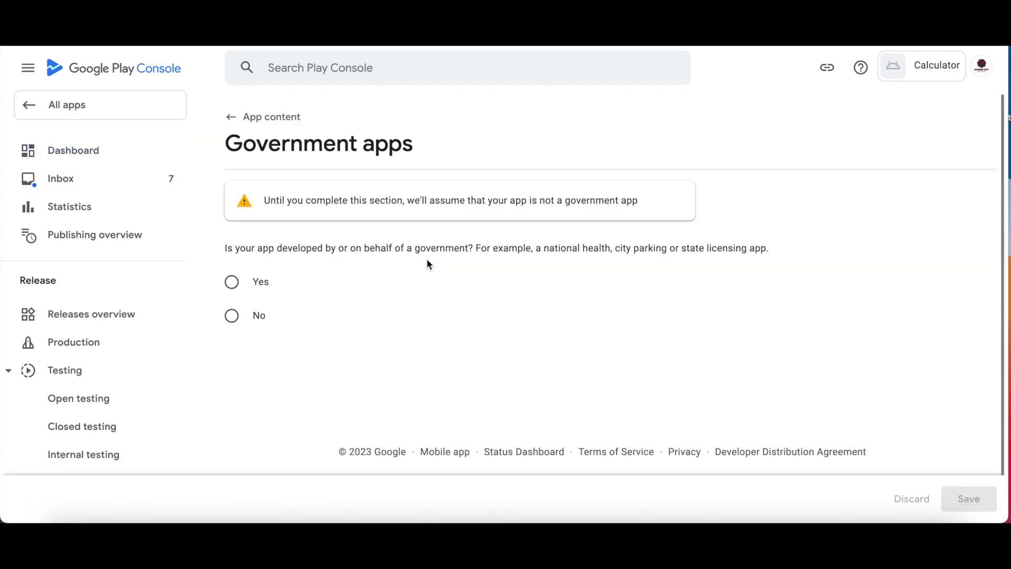
{"action": "left_click", "coordinate": [232, 315]}
{"action": "left_click", "coordinate": [965, 497]}
{"action": "left_click", "coordinate": [272, 117]}
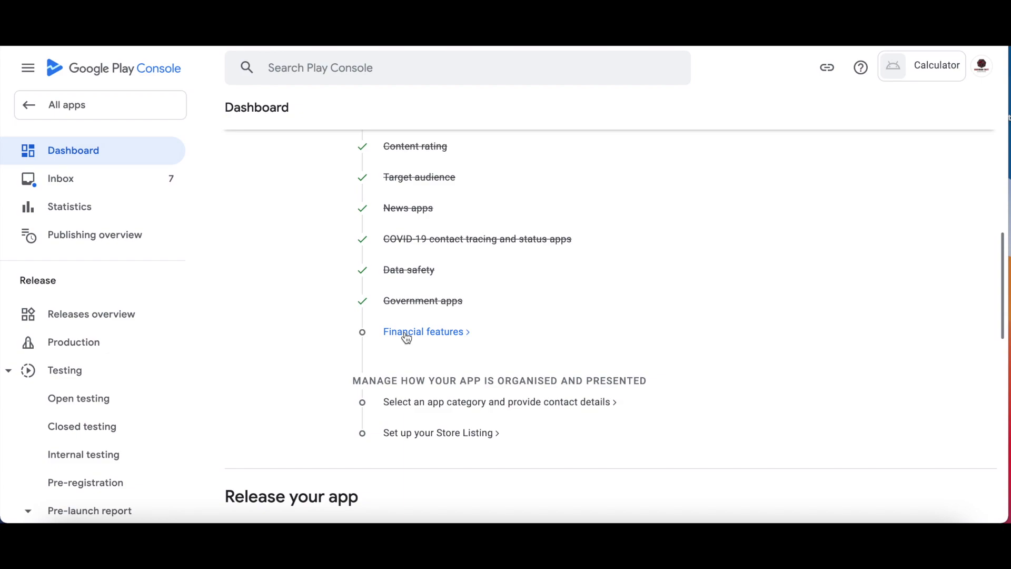
Tick 'My app doesn't provide any financial features' and save the Financial features declaration.
{"action": "left_click", "coordinate": [407, 333]}
{"action": "scroll", "coordinate": [331, 377], "scroll_direction": "down", "scroll_amount": 10}
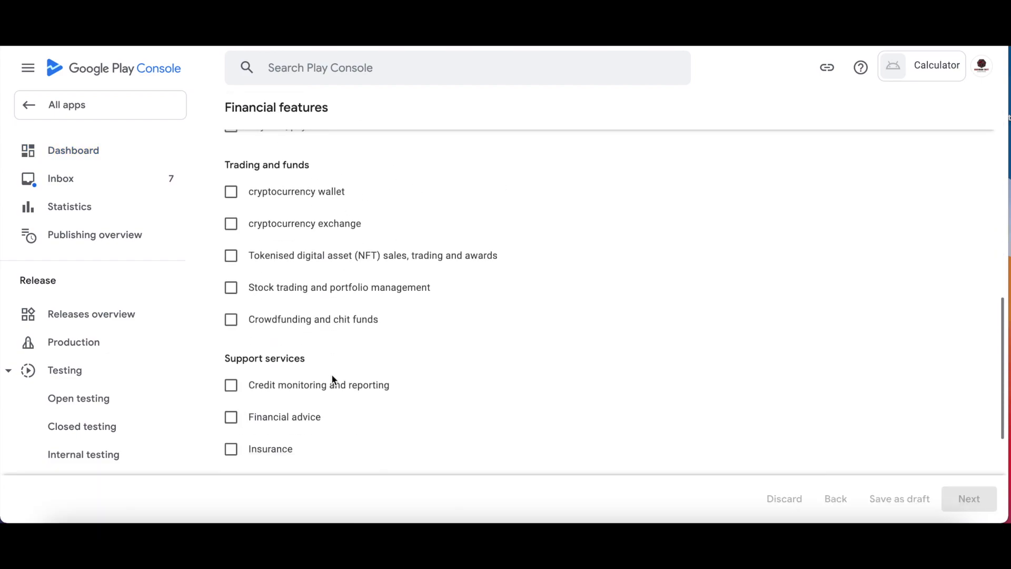
{"action": "left_click", "coordinate": [231, 317]}
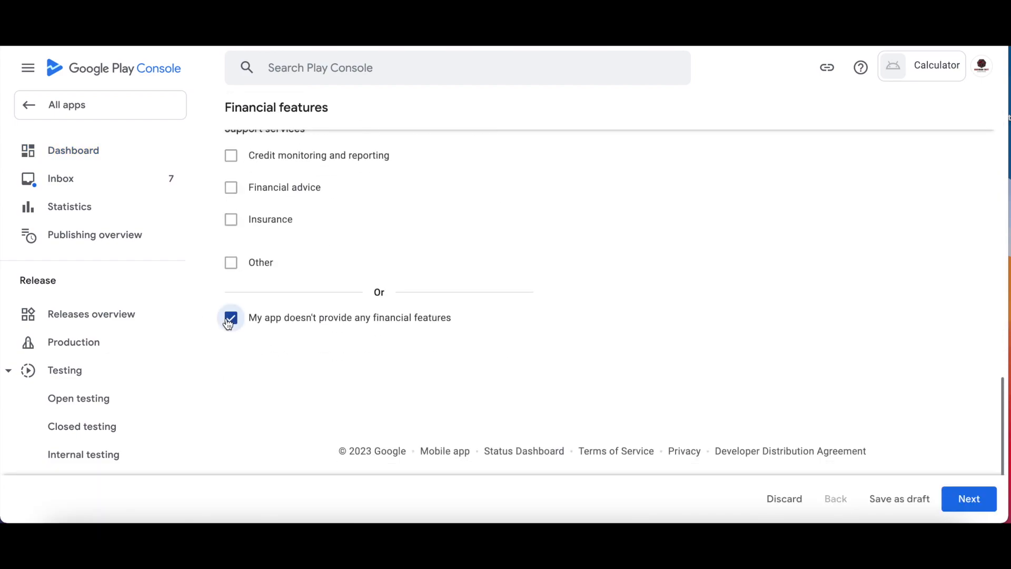
{"action": "left_click", "coordinate": [968, 500]}
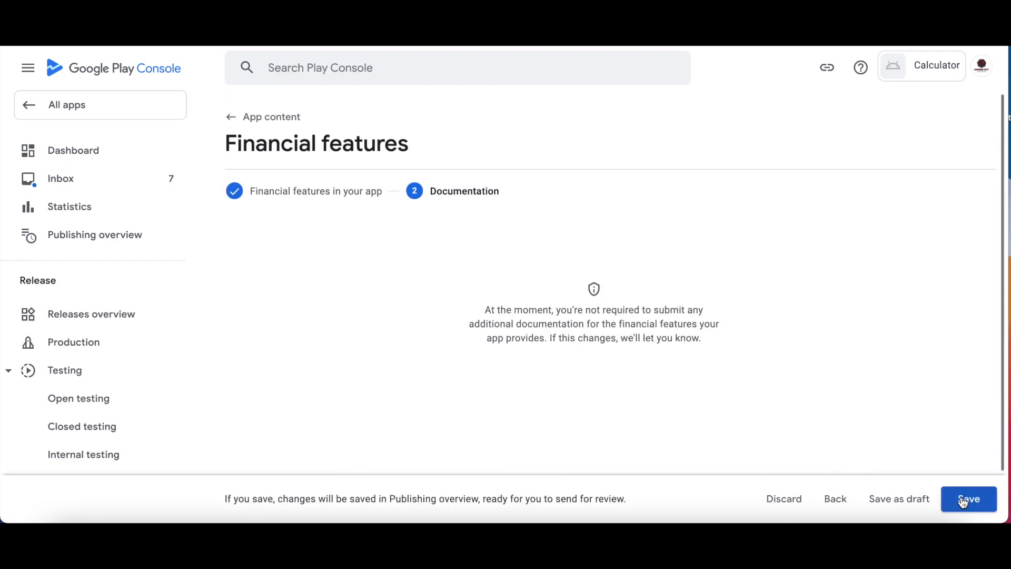
{"action": "left_click", "coordinate": [967, 500]}
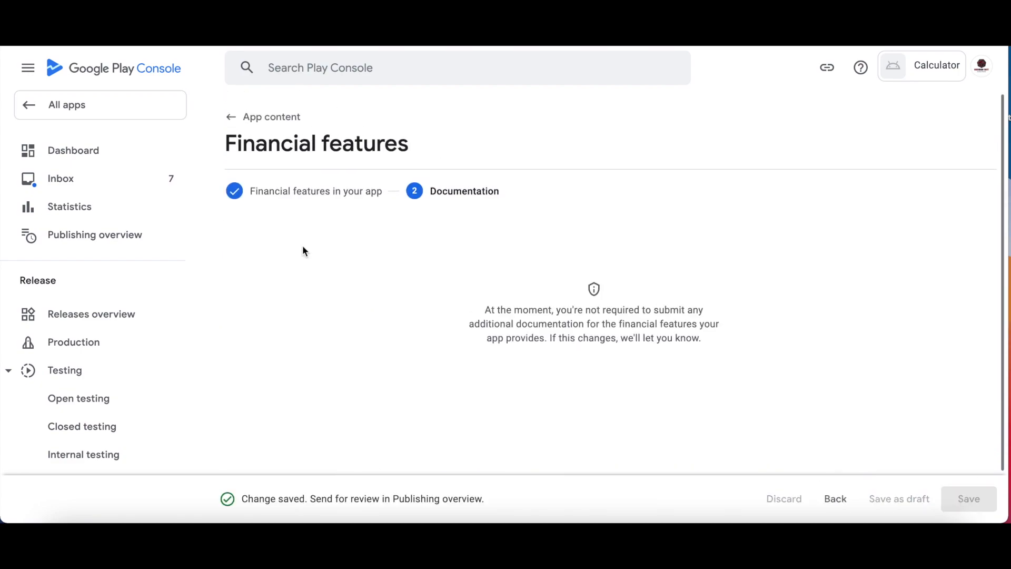
{"action": "left_click", "coordinate": [281, 118]}
{"action": "scroll", "coordinate": [412, 317], "scroll_direction": "down", "scroll_amount": 10}
{"action": "scroll", "coordinate": [427, 327], "scroll_direction": "up", "scroll_amount": 2}
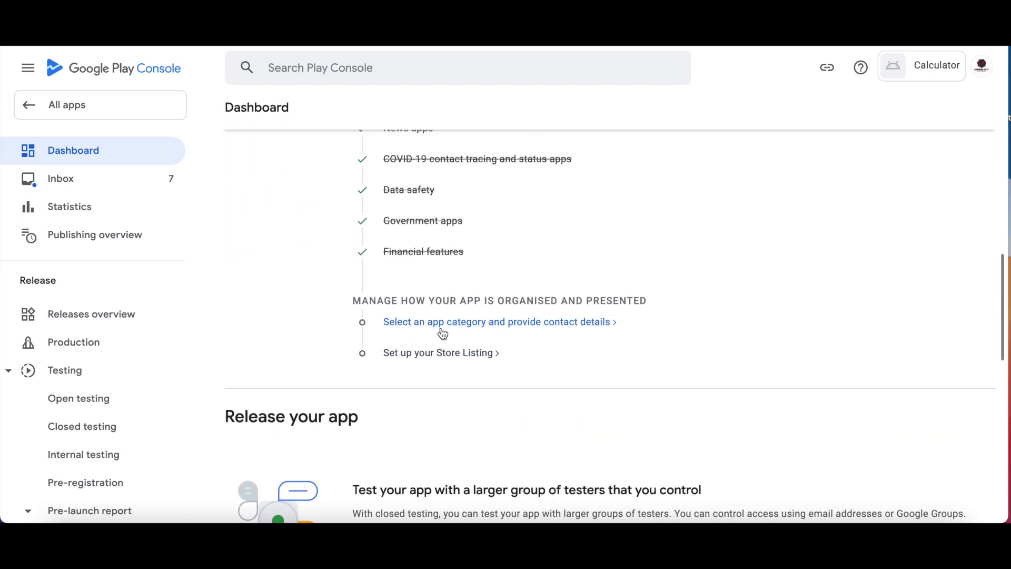
Change the App category in Store settings to Productivity and save.
{"action": "left_click", "coordinate": [442, 327]}
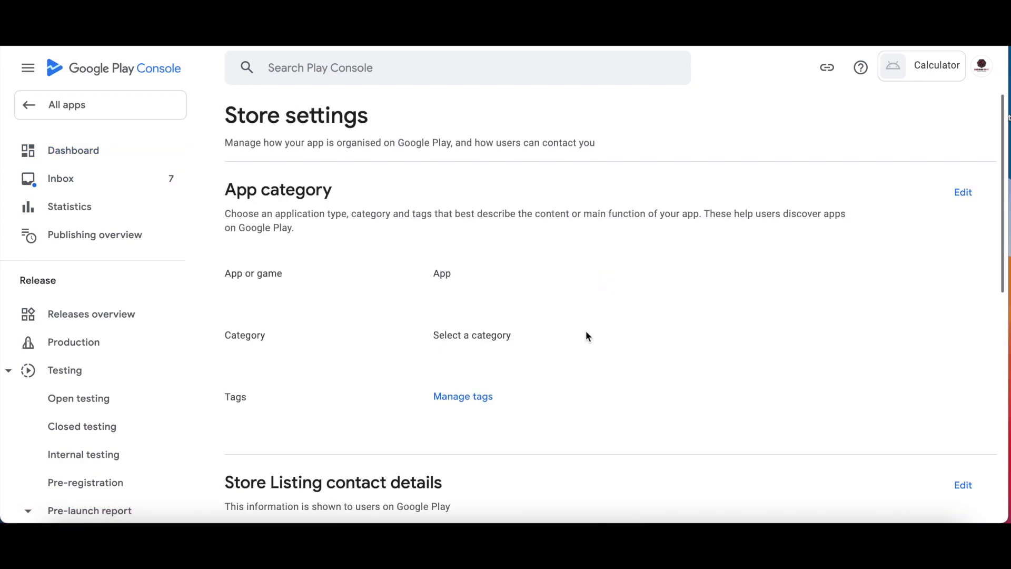
{"action": "left_click", "coordinate": [965, 194]}
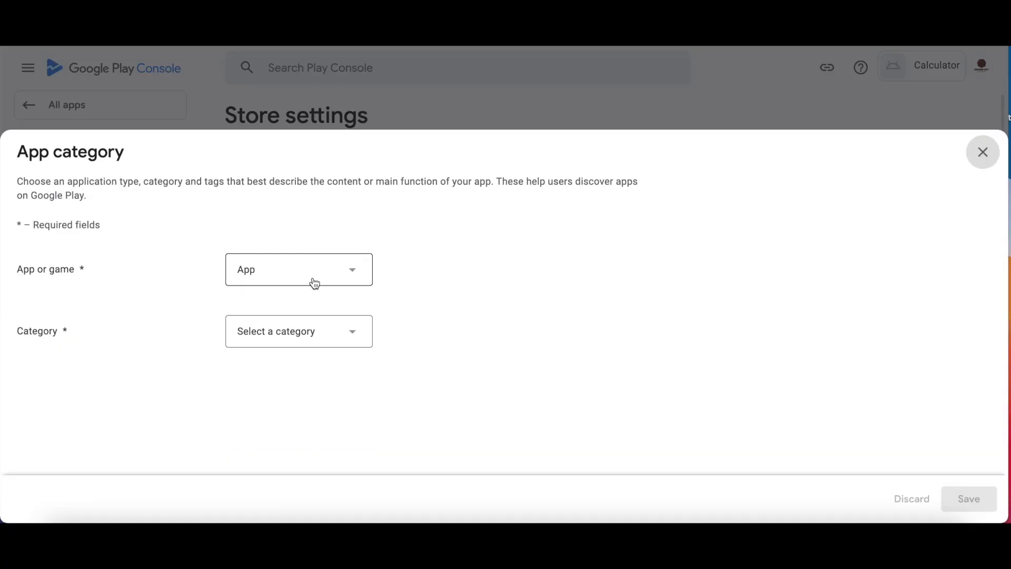
{"action": "left_click", "coordinate": [285, 337]}
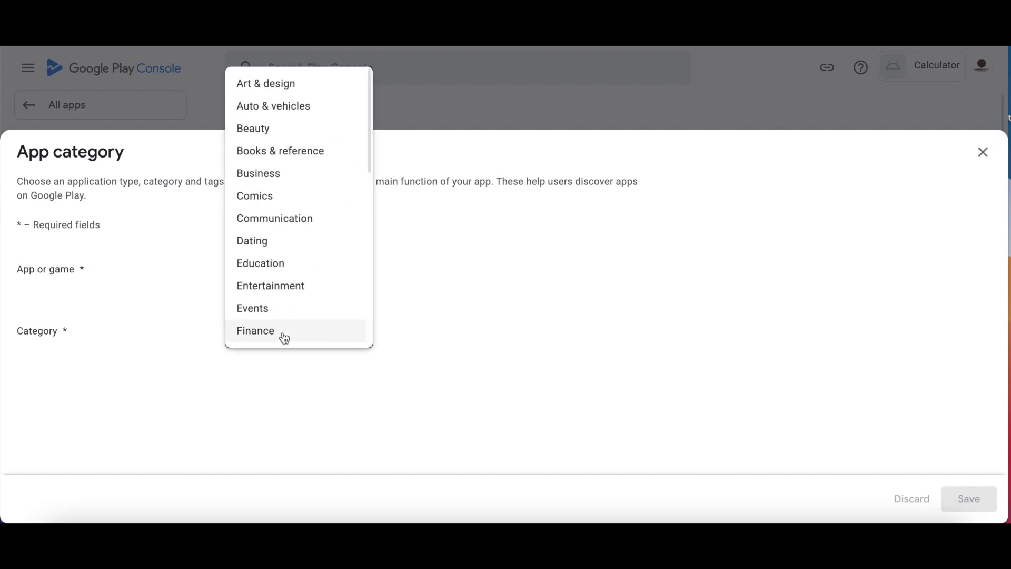
{"action": "scroll", "coordinate": [289, 268], "scroll_direction": "down", "scroll_amount": 7}
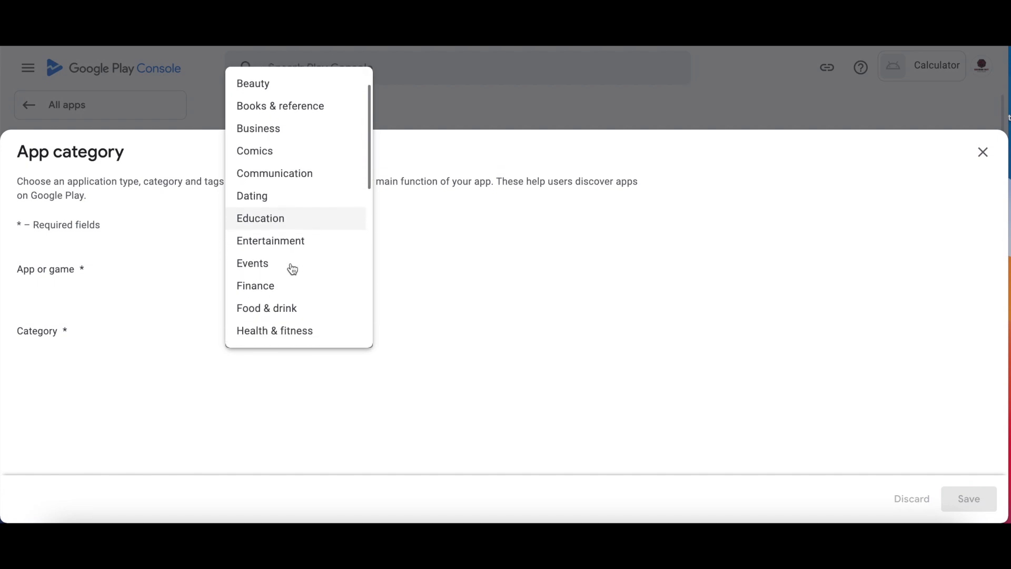
{"action": "scroll", "coordinate": [289, 269], "scroll_direction": "down", "scroll_amount": 3}
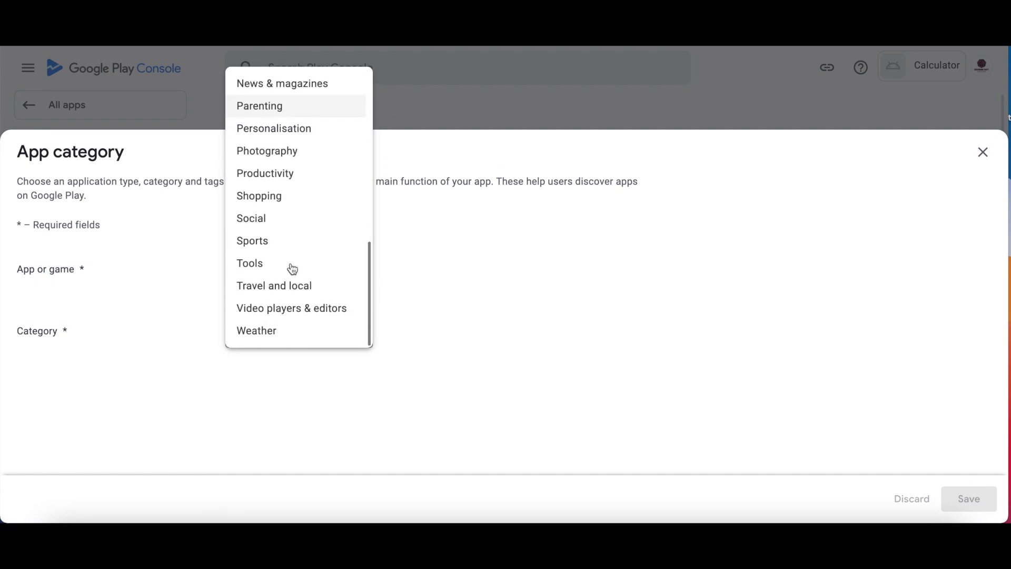
{"action": "left_click", "coordinate": [287, 174]}
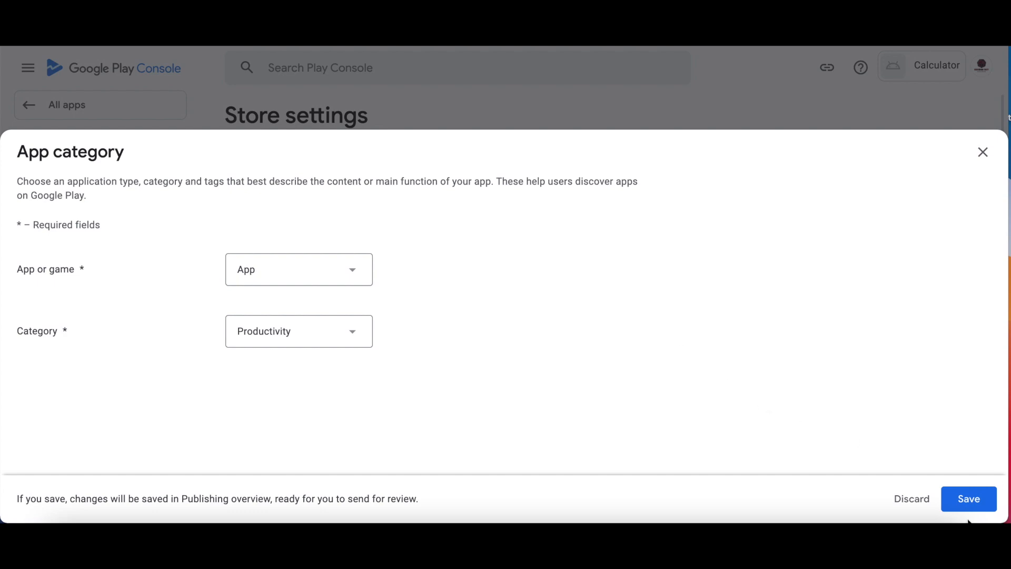
{"action": "left_click", "coordinate": [971, 500]}
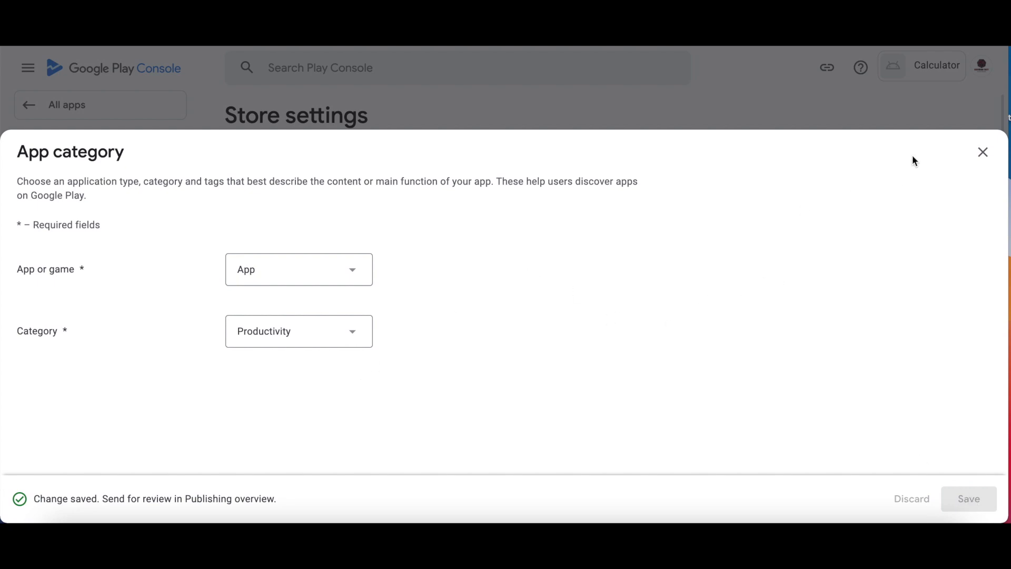
{"action": "left_click", "coordinate": [993, 160]}
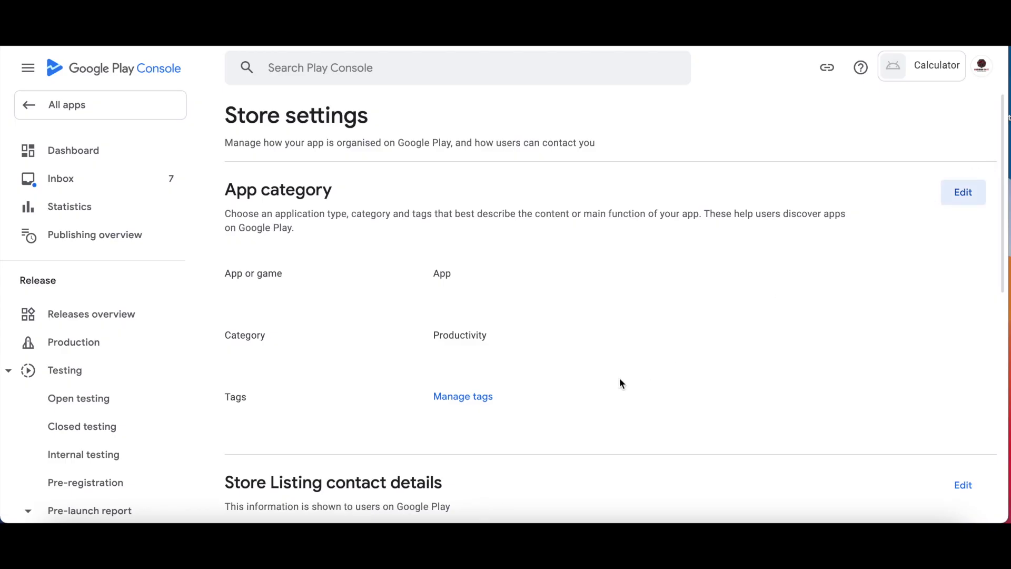
{"action": "scroll", "coordinate": [620, 383], "scroll_direction": "down", "scroll_amount": 2}
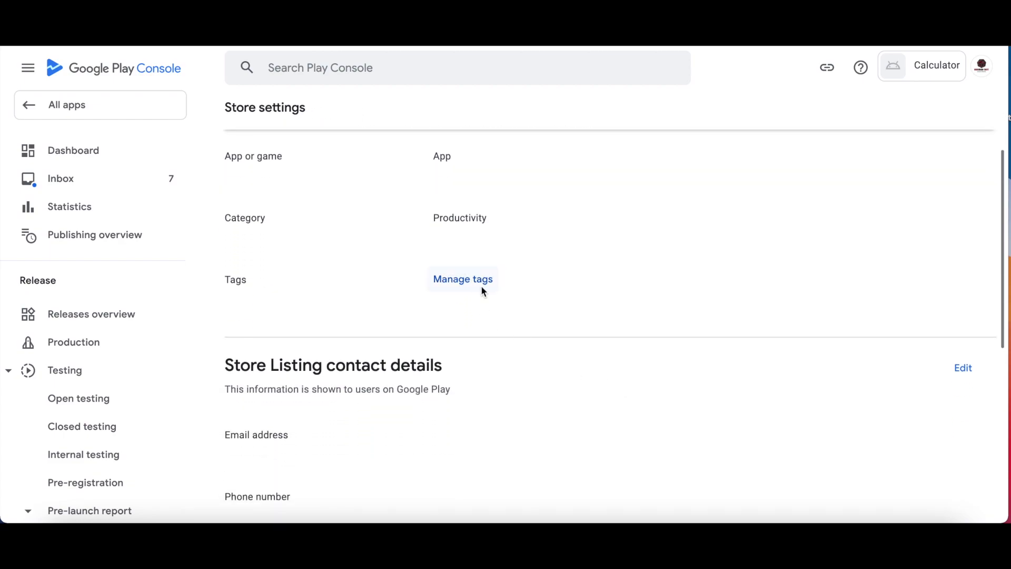
Look at the app tags list and close it without adding any tags.
{"action": "left_click", "coordinate": [481, 284]}
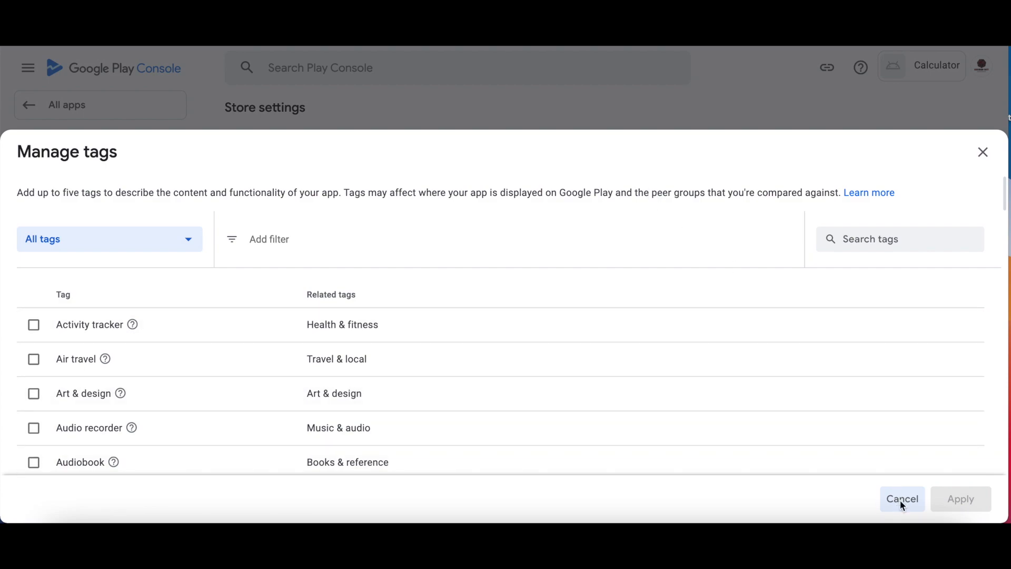
{"action": "left_click", "coordinate": [901, 499]}
{"action": "scroll", "coordinate": [615, 418], "scroll_direction": "down", "scroll_amount": 3}
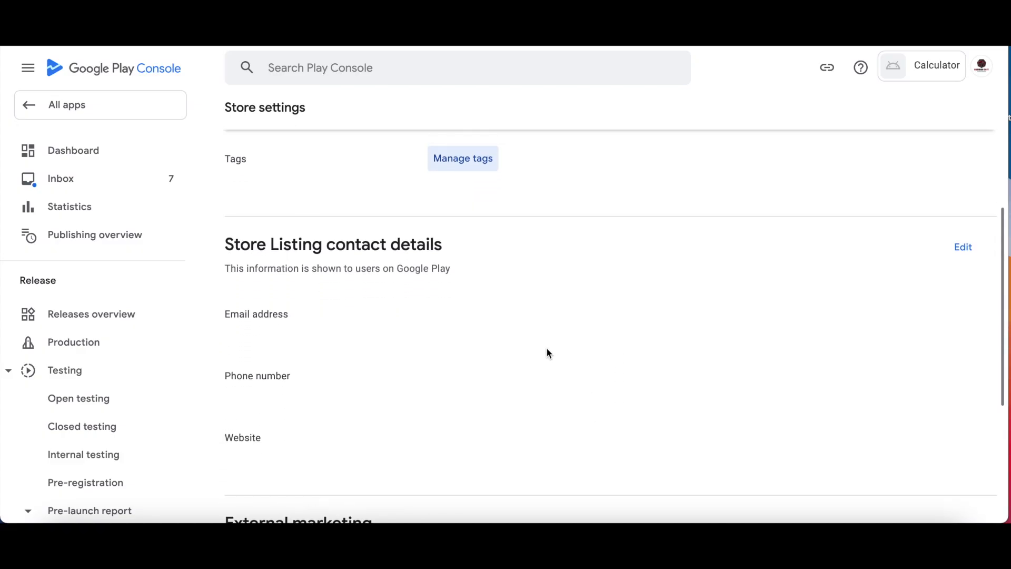
{"action": "scroll", "coordinate": [547, 353], "scroll_direction": "down", "scroll_amount": 2}
{"action": "scroll", "coordinate": [699, 231], "scroll_direction": "up", "scroll_amount": 1}
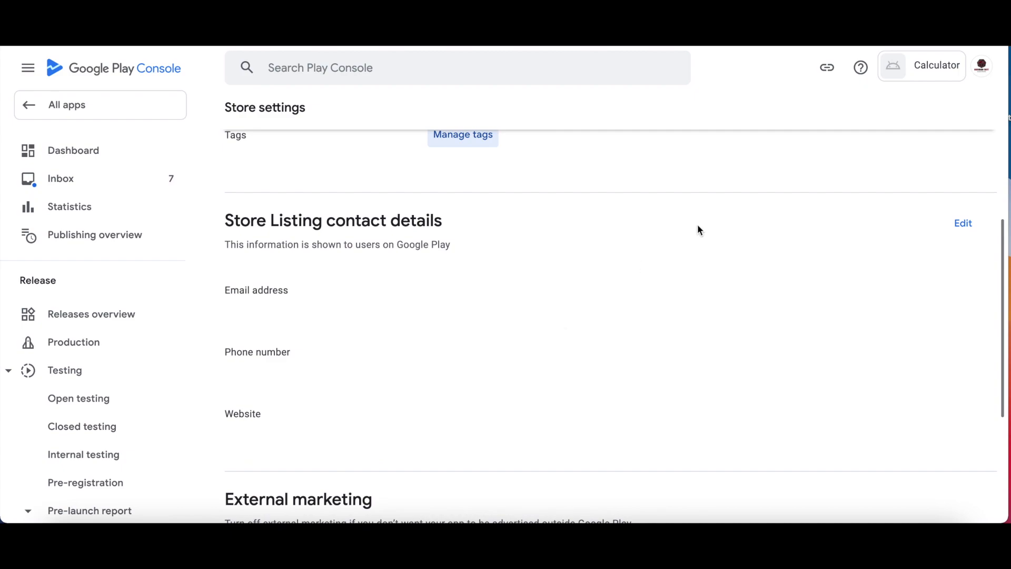
Enter the developer's contact e-mail address in store listing contact details and save.
{"action": "left_click", "coordinate": [961, 223]}
{"action": "left_click", "coordinate": [403, 261]}
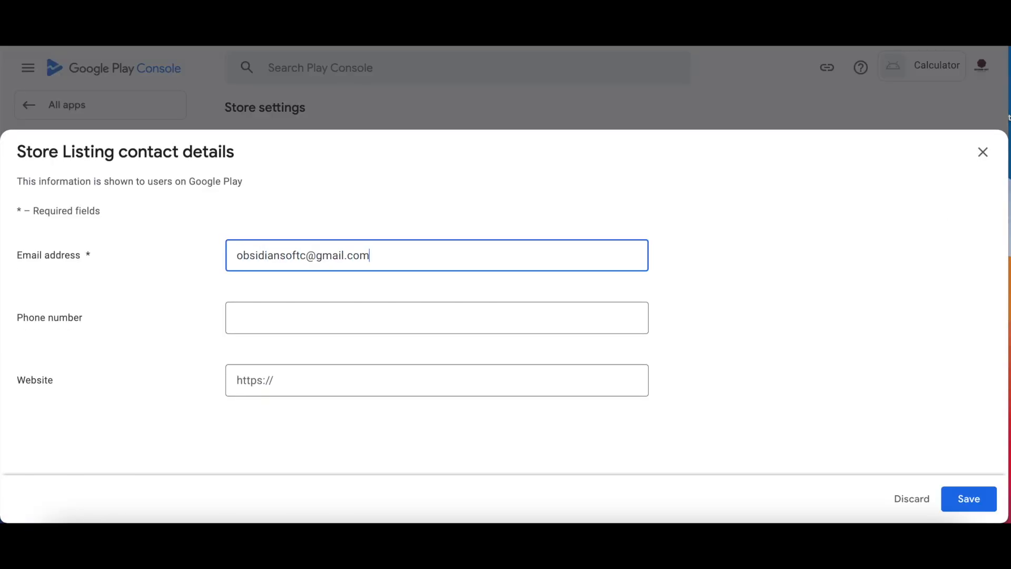
{"action": "left_click", "coordinate": [405, 462]}
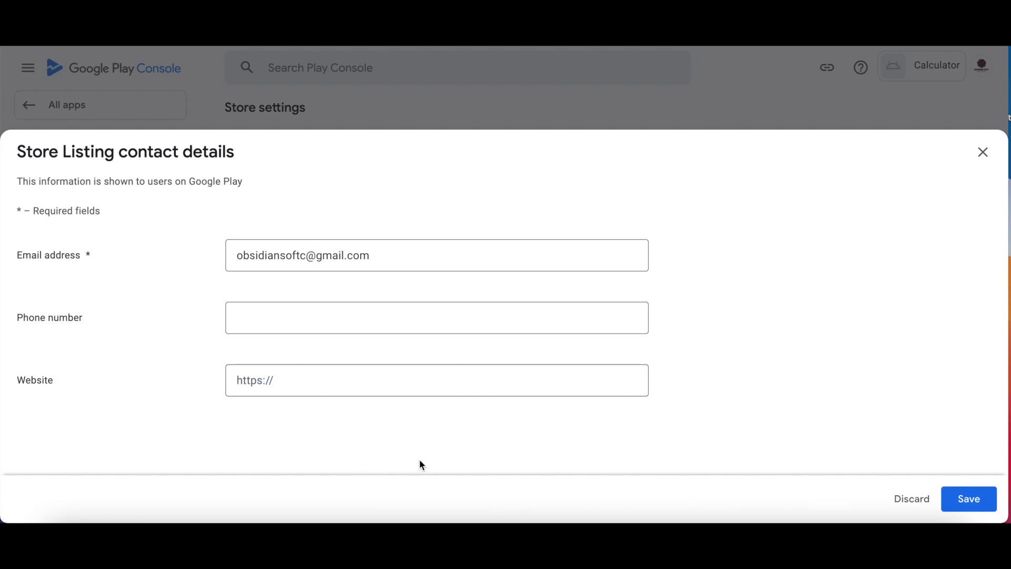
{"action": "left_click", "coordinate": [367, 255]}
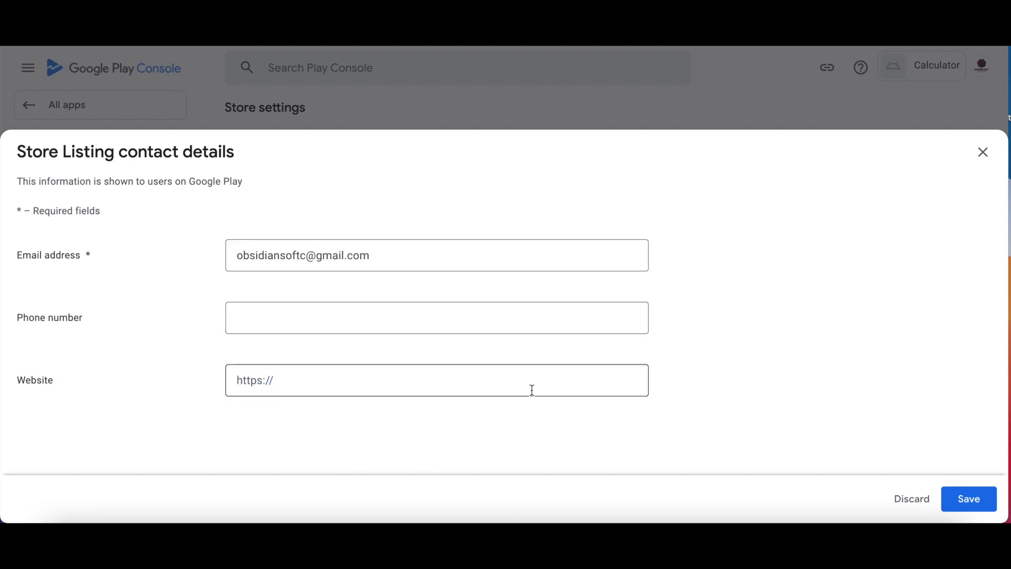
{"action": "left_click", "coordinate": [971, 500]}
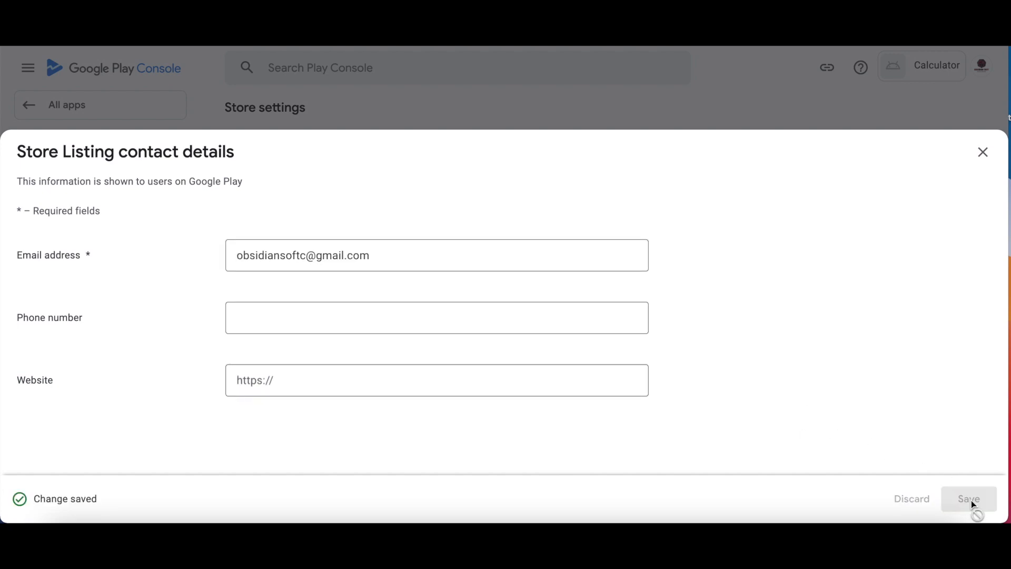
{"action": "left_click", "coordinate": [984, 153]}
{"action": "scroll", "coordinate": [603, 326], "scroll_direction": "down", "scroll_amount": 3}
{"action": "scroll", "coordinate": [604, 329], "scroll_direction": "down", "scroll_amount": 2}
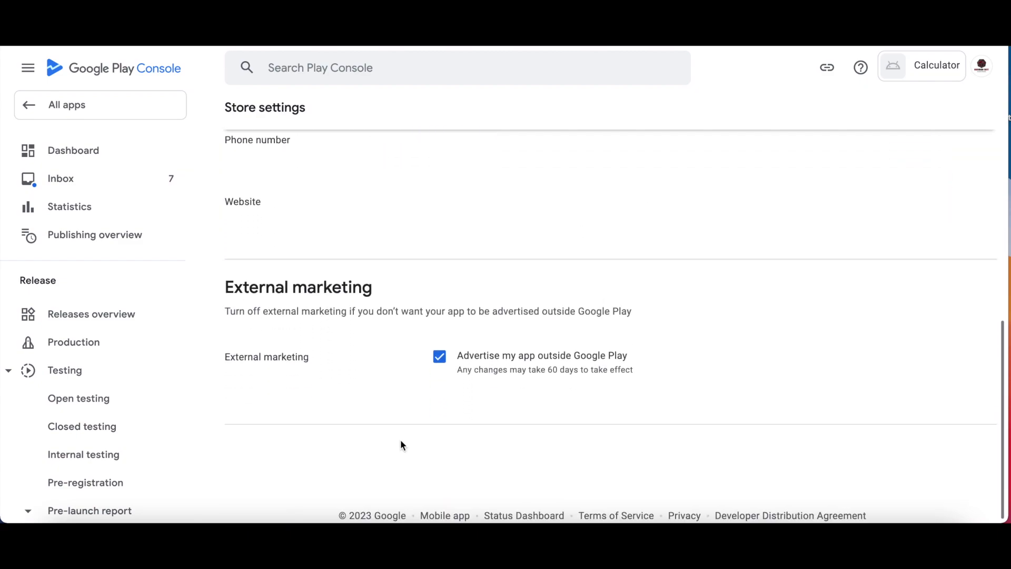
{"action": "scroll", "coordinate": [102, 459], "scroll_direction": "down", "scroll_amount": 9}
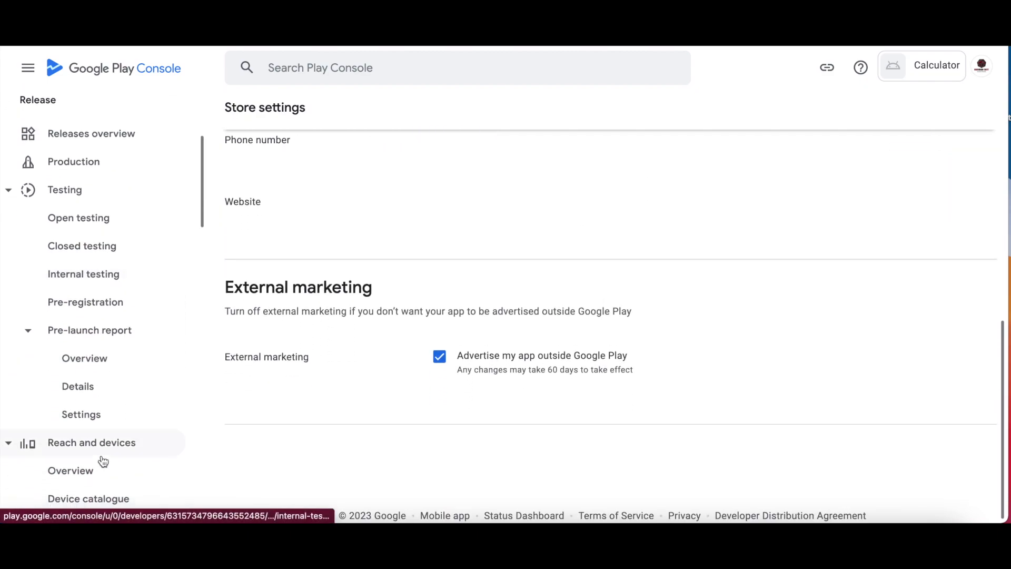
{"action": "scroll", "coordinate": [103, 461], "scroll_direction": "down", "scroll_amount": 5}
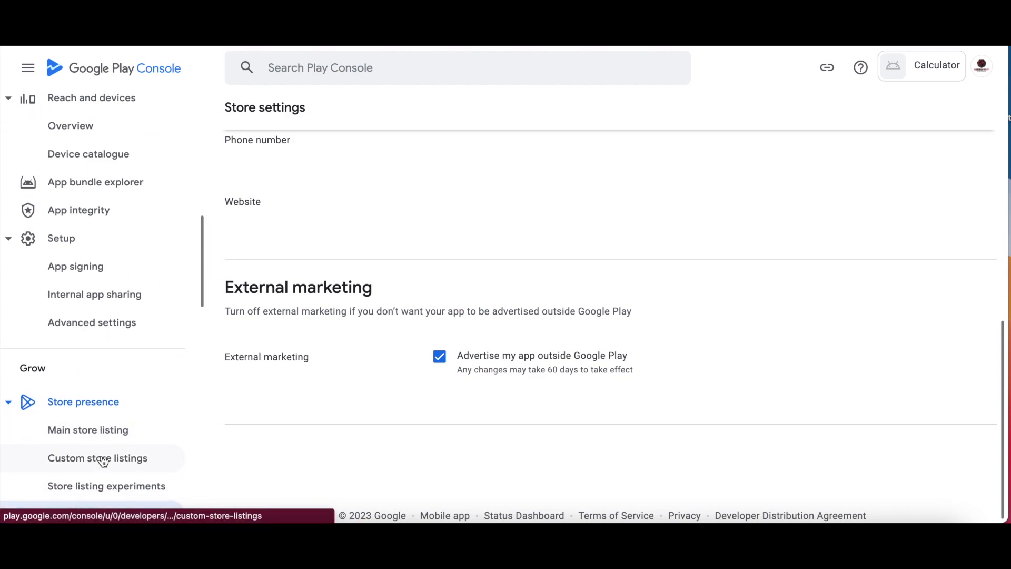
{"action": "scroll", "coordinate": [103, 461], "scroll_direction": "down", "scroll_amount": 1}
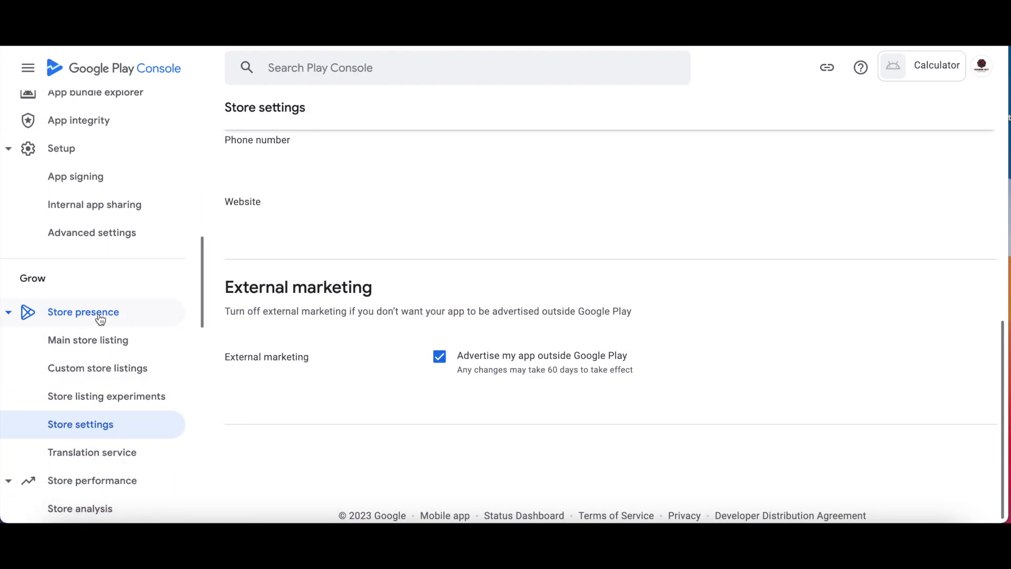
Set short description 'A very efficient calculator' and full description '... which is very easy to use.'.
{"action": "left_click", "coordinate": [97, 350]}
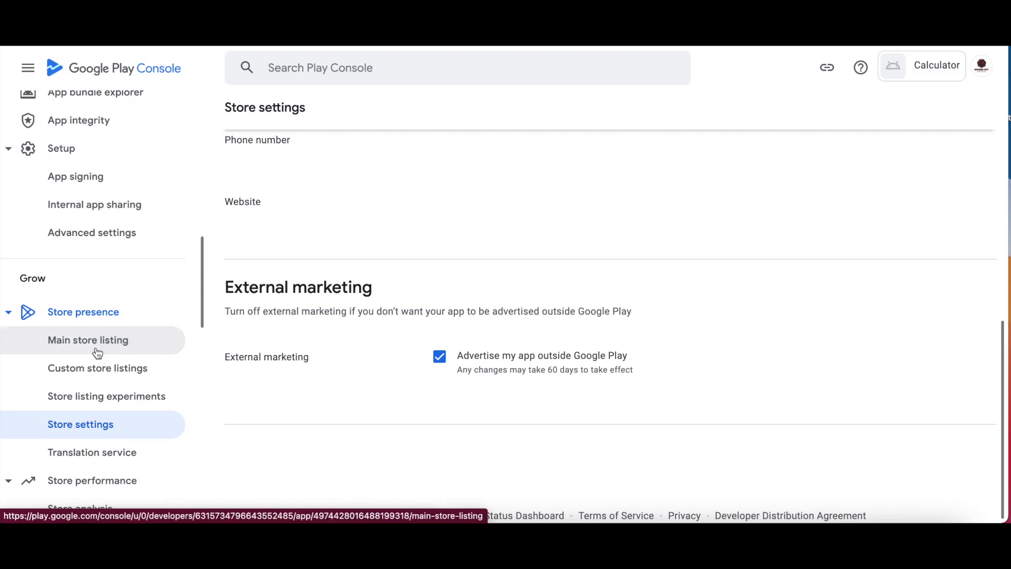
{"action": "scroll", "coordinate": [387, 388], "scroll_direction": "down", "scroll_amount": 1}
{"action": "scroll", "coordinate": [387, 388], "scroll_direction": "up", "scroll_amount": 5}
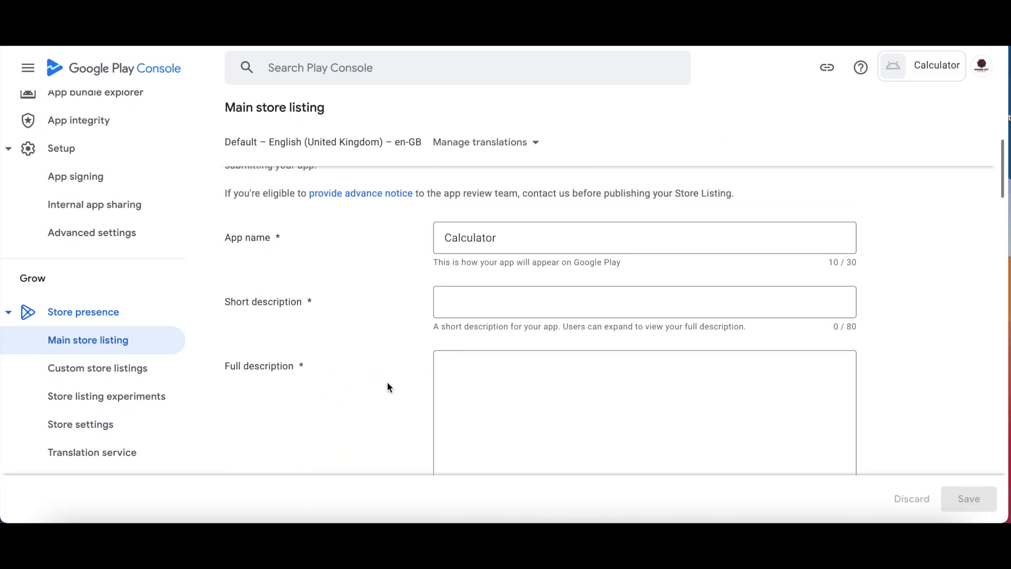
{"action": "scroll", "coordinate": [387, 388], "scroll_direction": "down", "scroll_amount": 2}
{"action": "left_click", "coordinate": [510, 333]}
{"action": "type", "text": "A very efficient calculator"}
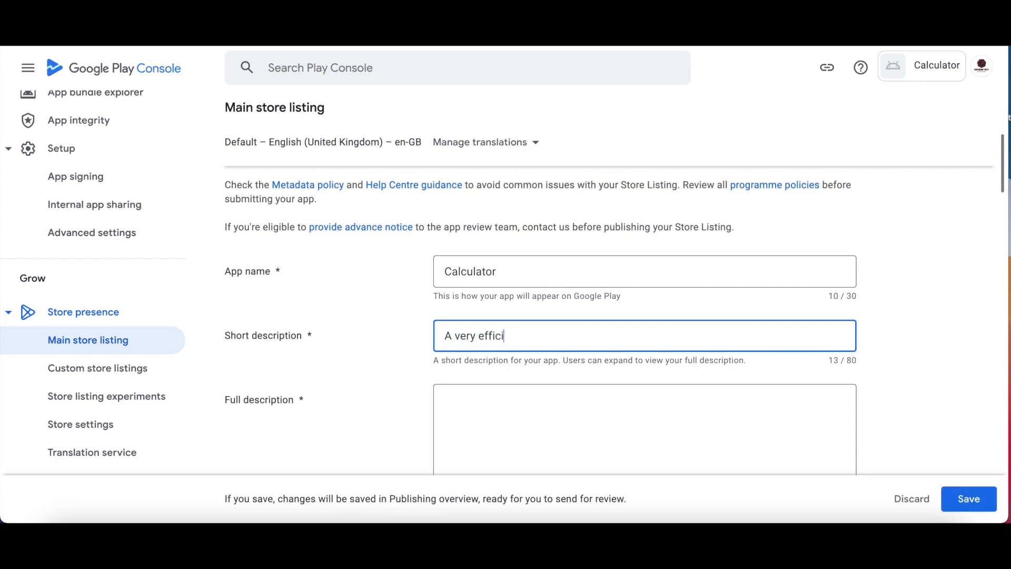
{"action": "left_click_drag", "start_coordinate": [573, 336], "coordinate": [381, 338]}
{"action": "key", "text": "ctrl+c"}
{"action": "left_click", "coordinate": [451, 399]}
{"action": "key", "text": "ctrl+v"}
{"action": "type", "text": "which is very easy to use."}
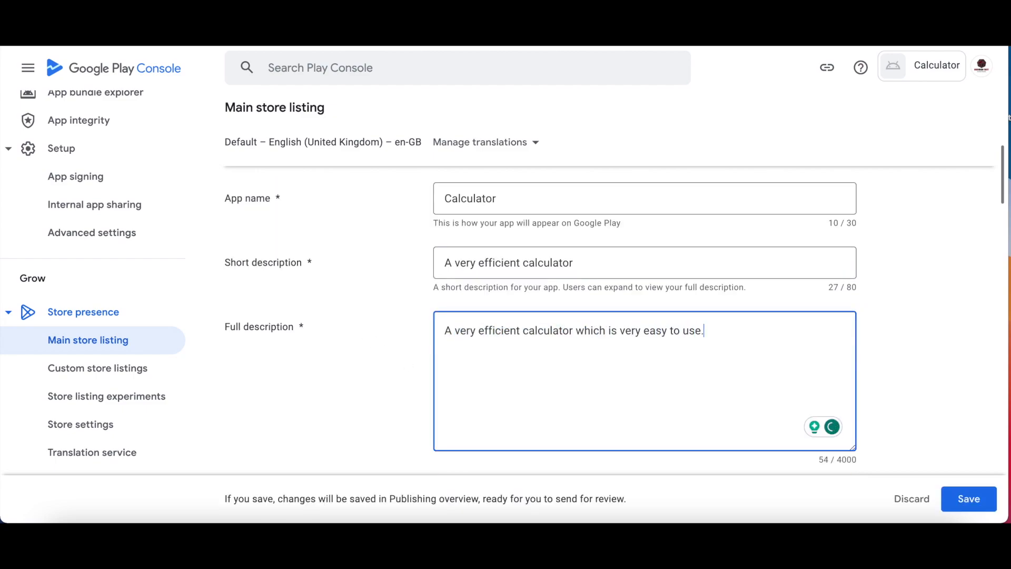
{"action": "scroll", "coordinate": [550, 404], "scroll_direction": "down", "scroll_amount": 4}
{"action": "scroll", "coordinate": [550, 404], "scroll_direction": "down", "scroll_amount": 3}
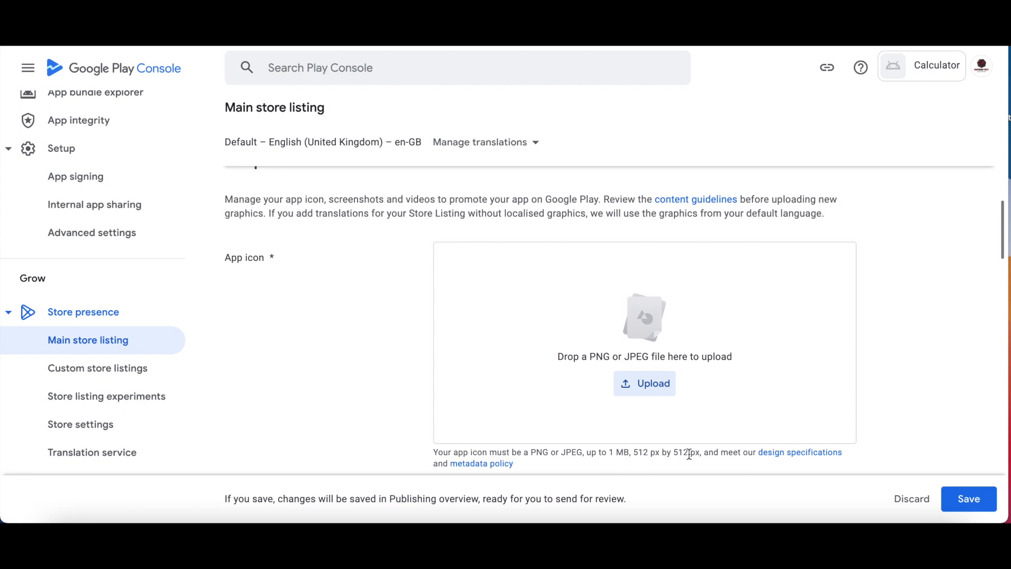
Upload iconForStore.png from the Publishing folder as the app icon.
{"action": "left_click", "coordinate": [651, 383]}
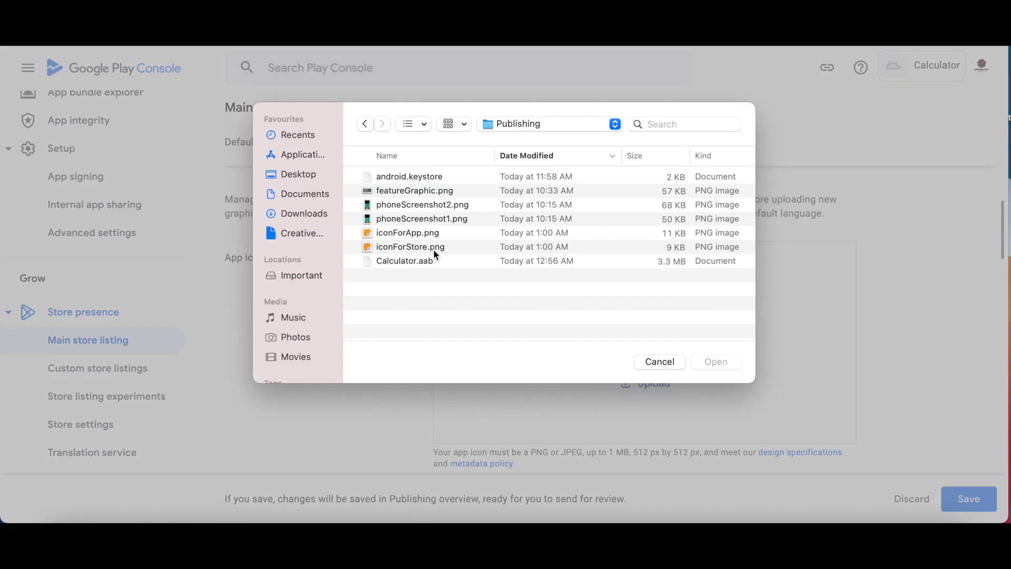
{"action": "double_click", "coordinate": [435, 246]}
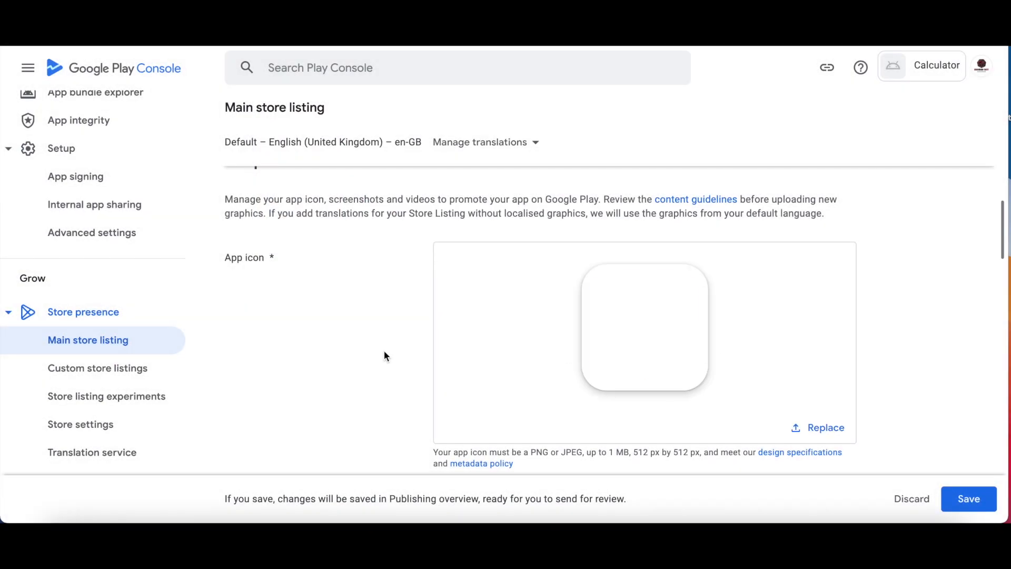
{"action": "scroll", "coordinate": [384, 356], "scroll_direction": "down", "scroll_amount": 6}
{"action": "scroll", "coordinate": [384, 356], "scroll_direction": "up", "scroll_amount": 1}
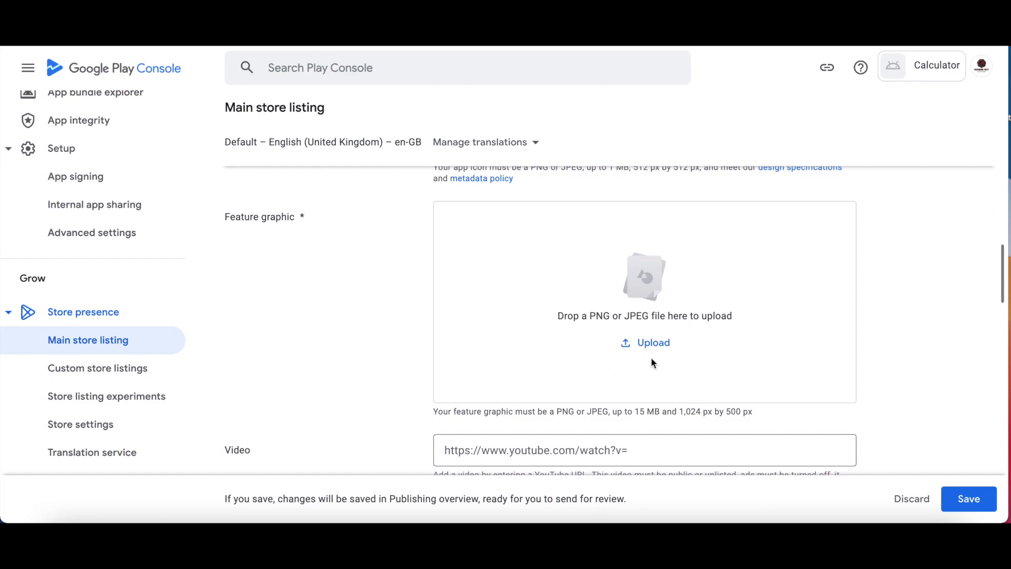
Upload featureGraphic.png into the Feature graphic box of the main store listing.
{"action": "left_click", "coordinate": [653, 343]}
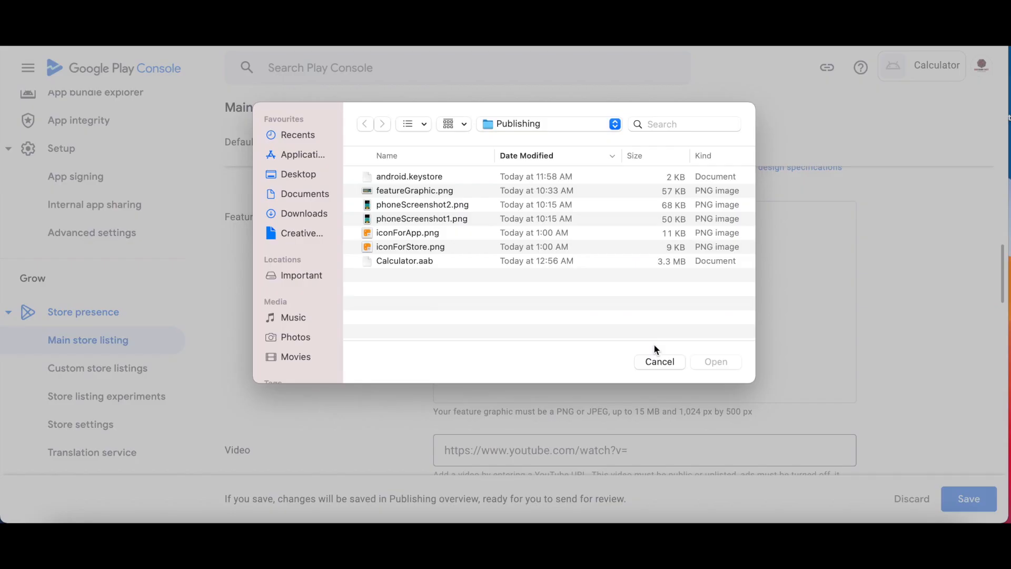
{"action": "double_click", "coordinate": [428, 190]}
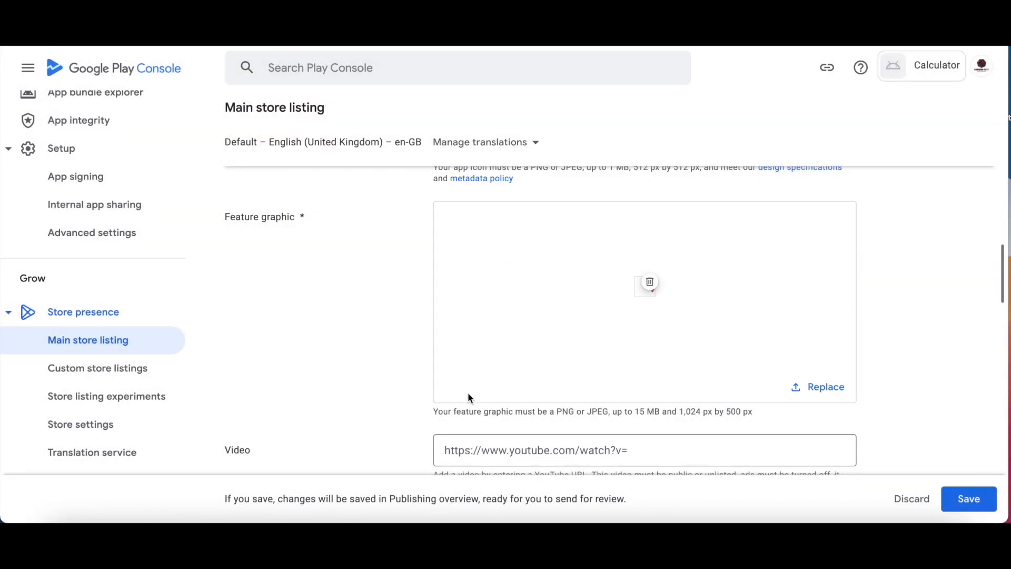
{"action": "scroll", "coordinate": [467, 395], "scroll_direction": "down", "scroll_amount": 3}
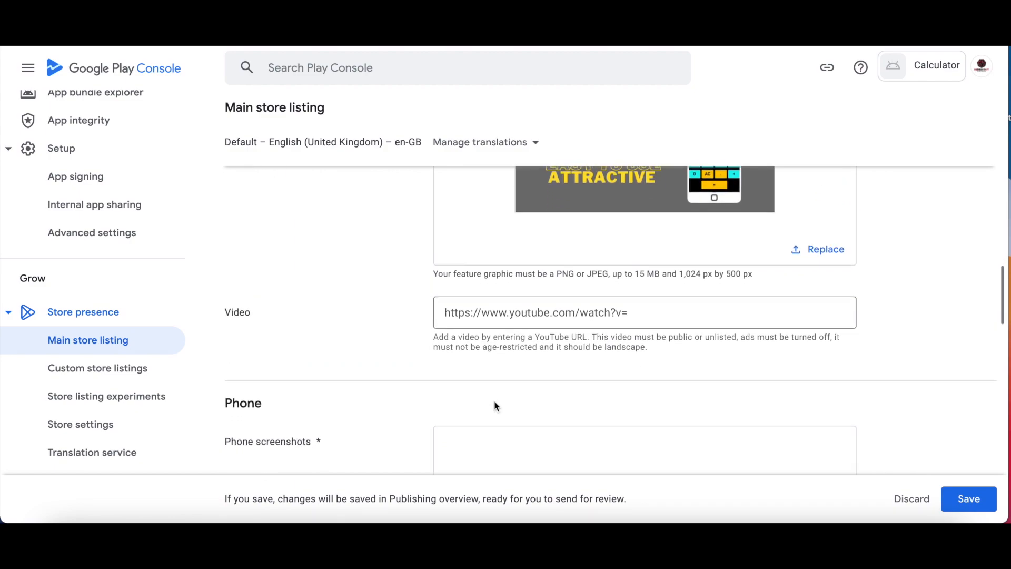
{"action": "scroll", "coordinate": [494, 403], "scroll_direction": "down", "scroll_amount": 3}
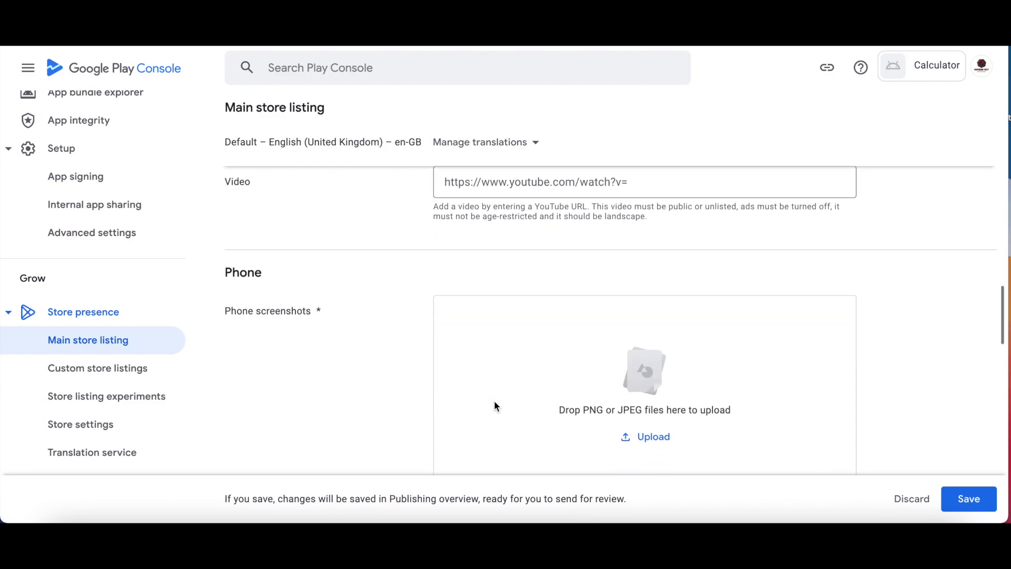
{"action": "scroll", "coordinate": [399, 420], "scroll_direction": "down", "scroll_amount": 3}
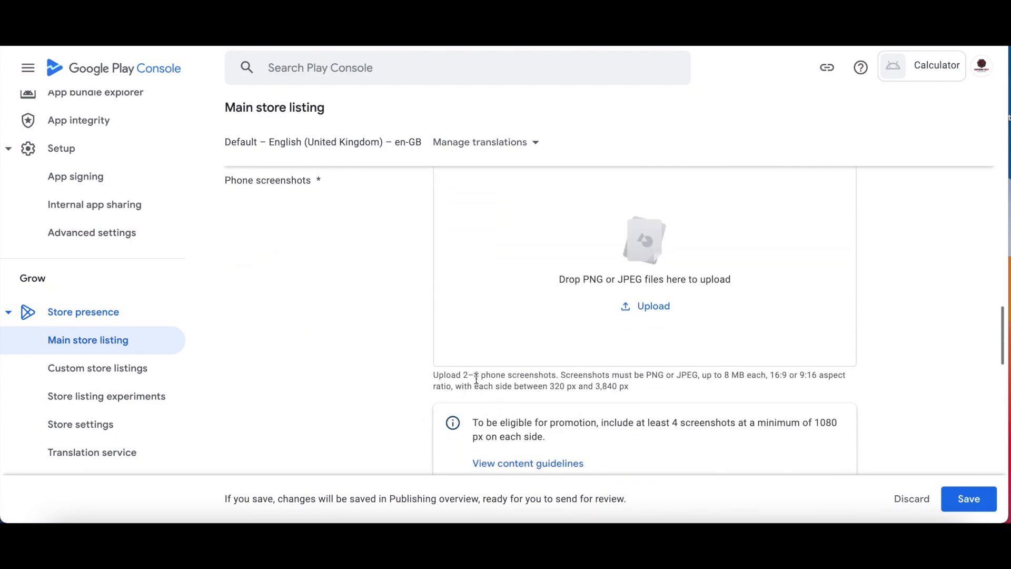
Upload phoneScreenshot1.png and phoneScreenshot2.png as the phone screenshots.
{"action": "left_click", "coordinate": [653, 308]}
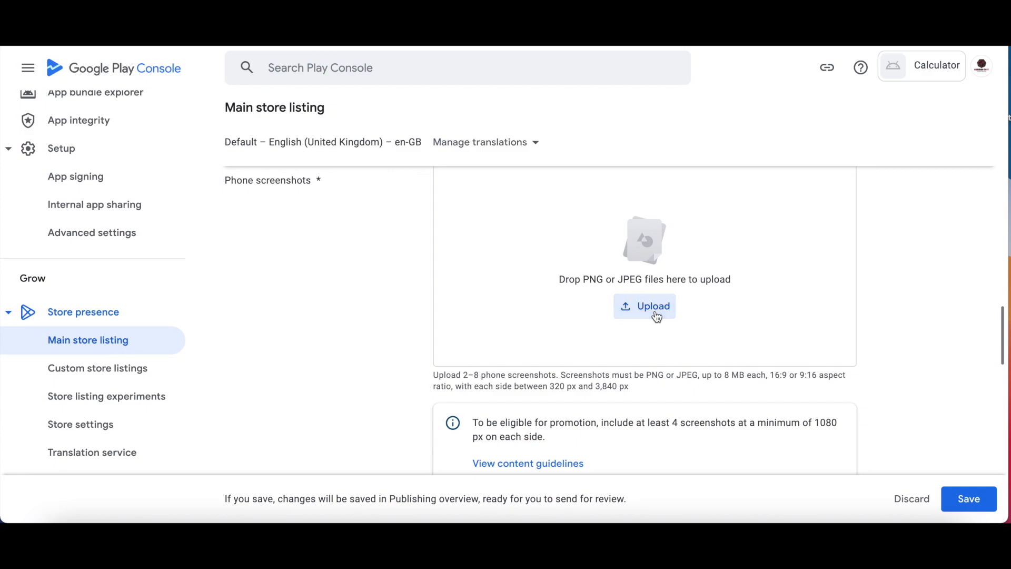
{"action": "left_click", "coordinate": [454, 221]}
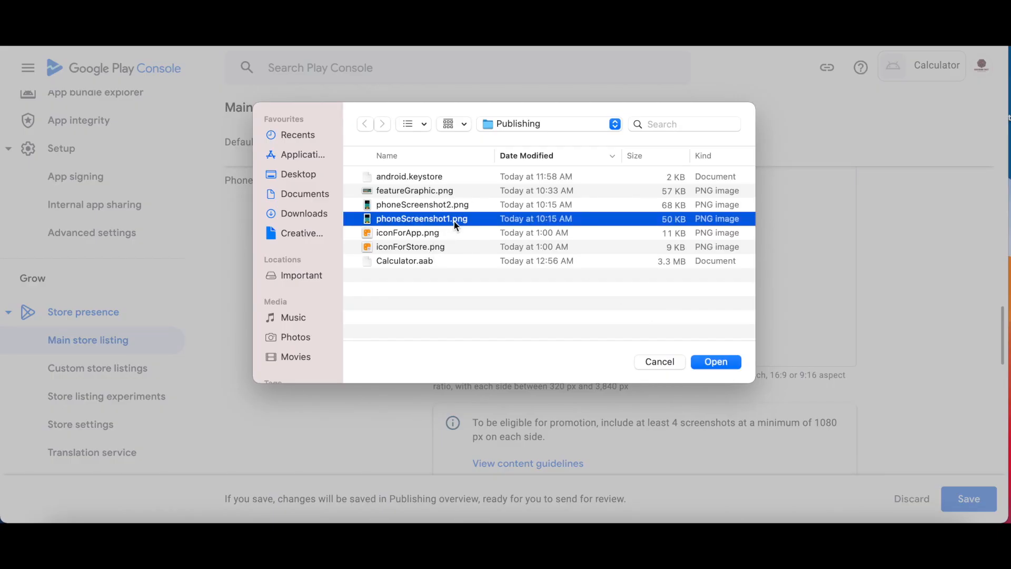
{"action": "left_click", "coordinate": [483, 205], "text": "shift"}
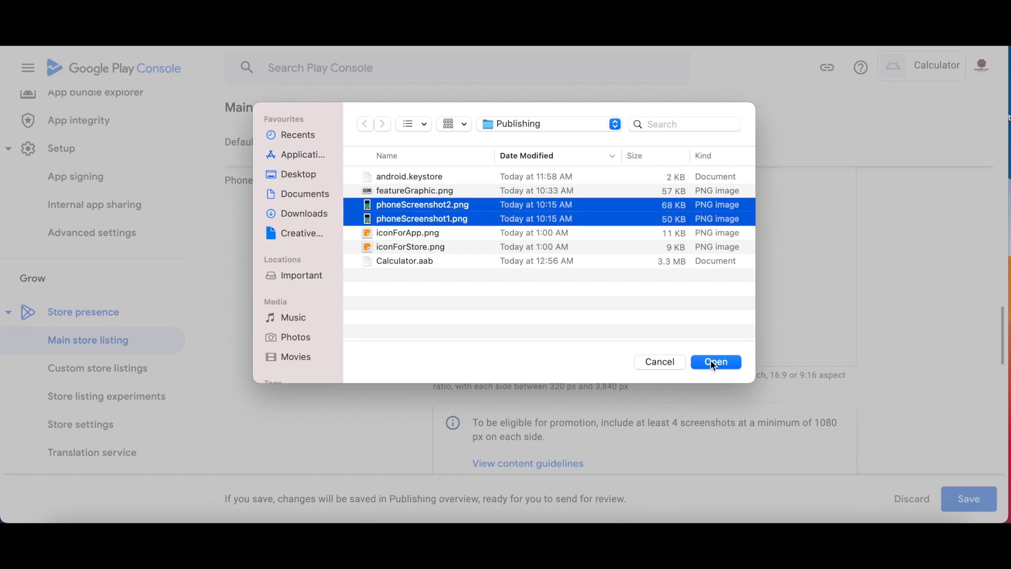
{"action": "left_click", "coordinate": [714, 360]}
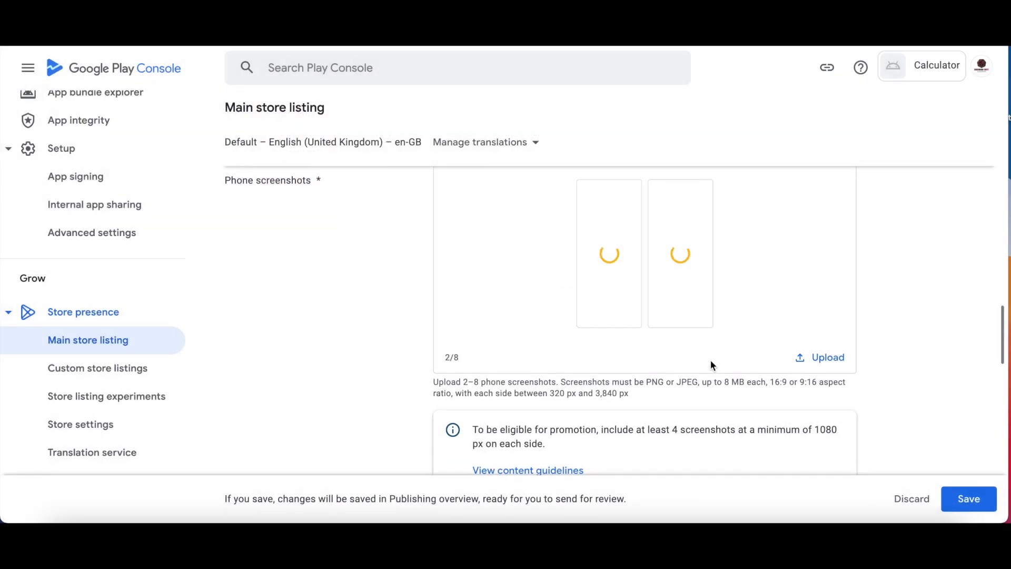
{"action": "scroll", "coordinate": [501, 310], "scroll_direction": "down", "scroll_amount": 3}
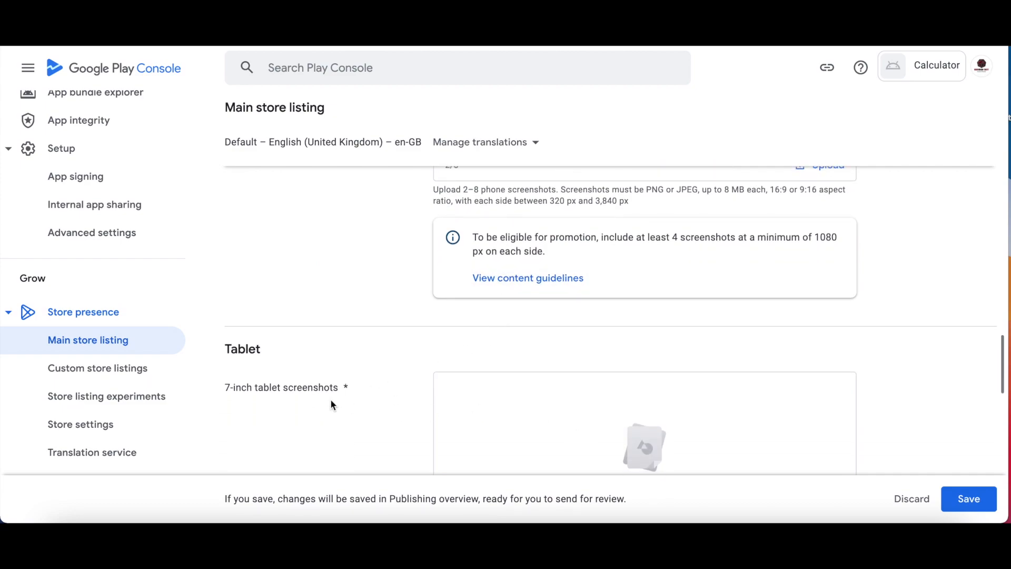
{"action": "scroll", "coordinate": [328, 401], "scroll_direction": "down", "scroll_amount": 6}
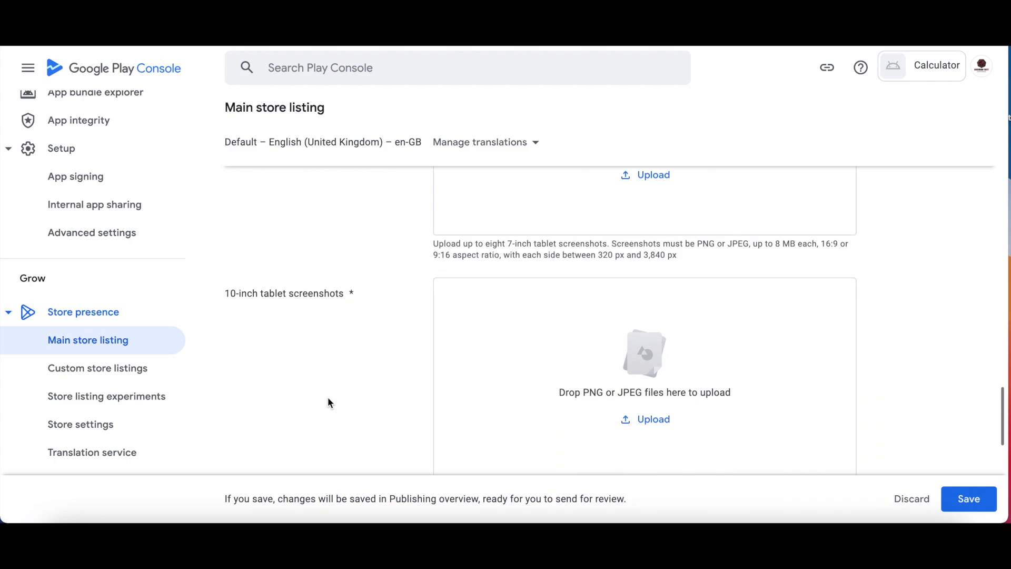
{"action": "scroll", "coordinate": [328, 401], "scroll_direction": "up", "scroll_amount": 2}
{"action": "scroll", "coordinate": [339, 431], "scroll_direction": "up", "scroll_amount": 3}
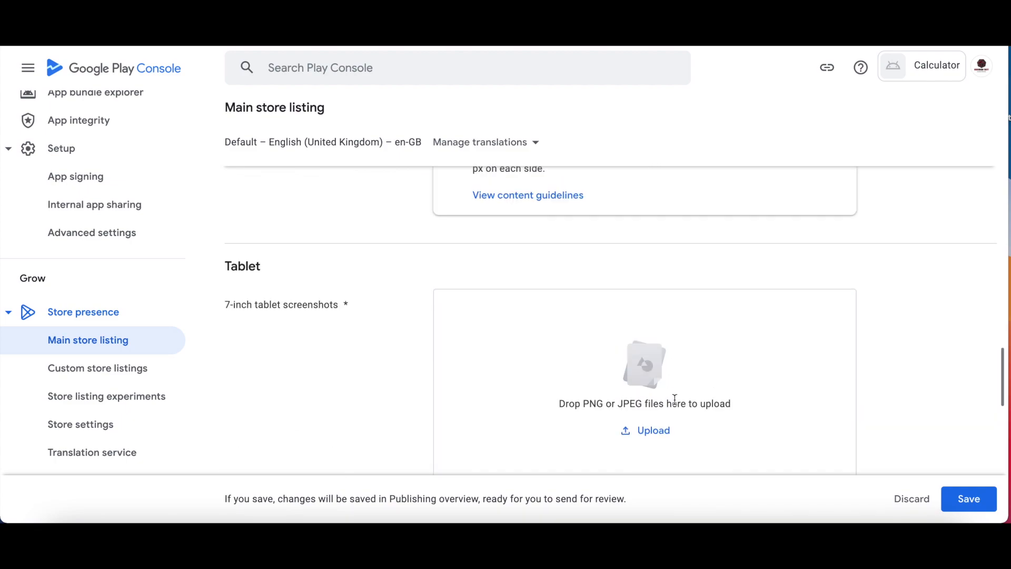
Upload phoneScreenshot1.png and phoneScreenshot2.png as the 7-inch tablet screenshots.
{"action": "left_click", "coordinate": [664, 432]}
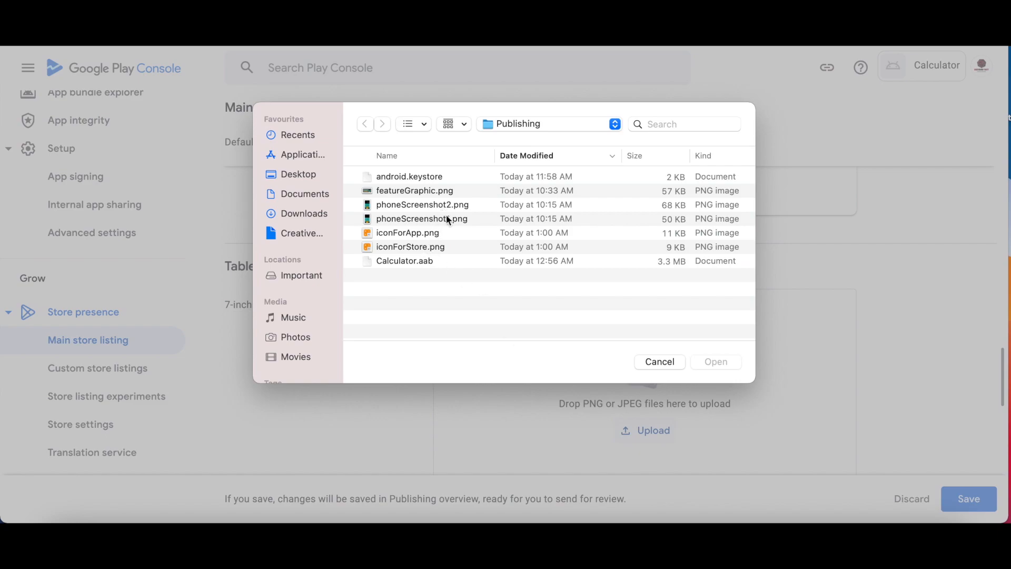
{"action": "left_click", "coordinate": [448, 220]}
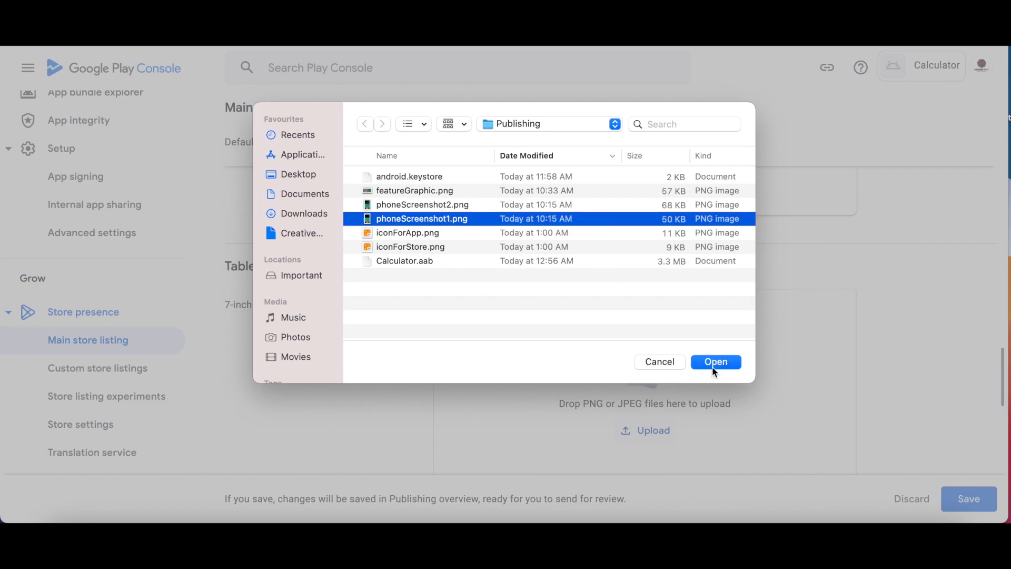
{"action": "left_click", "coordinate": [476, 207], "text": "shift"}
{"action": "left_click", "coordinate": [728, 363]}
{"action": "scroll", "coordinate": [625, 413], "scroll_direction": "down", "scroll_amount": 5}
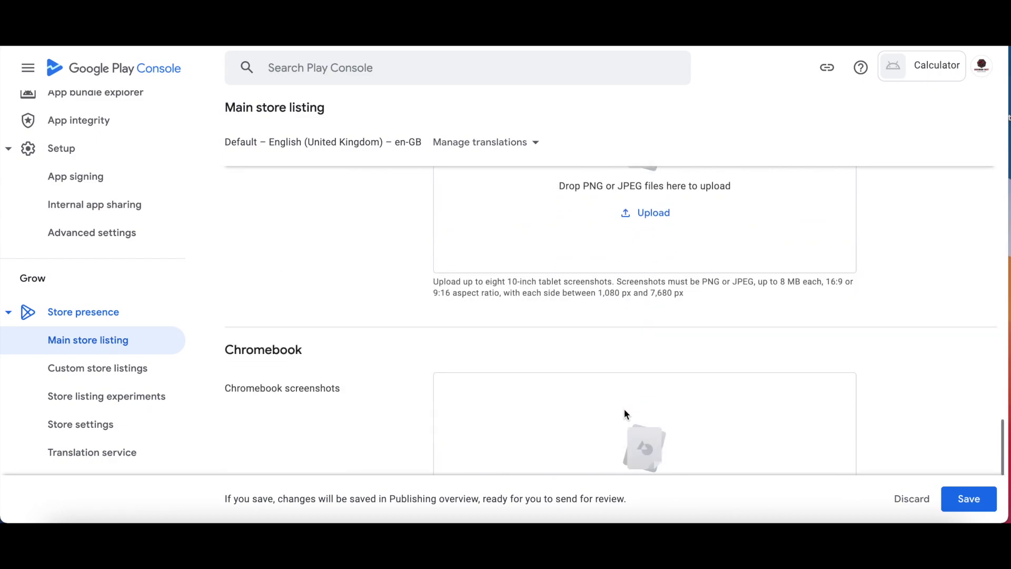
Upload phoneScreenshot1.png and phoneScreenshot2.png as the 10-inch tablet screenshots.
{"action": "left_click", "coordinate": [656, 213]}
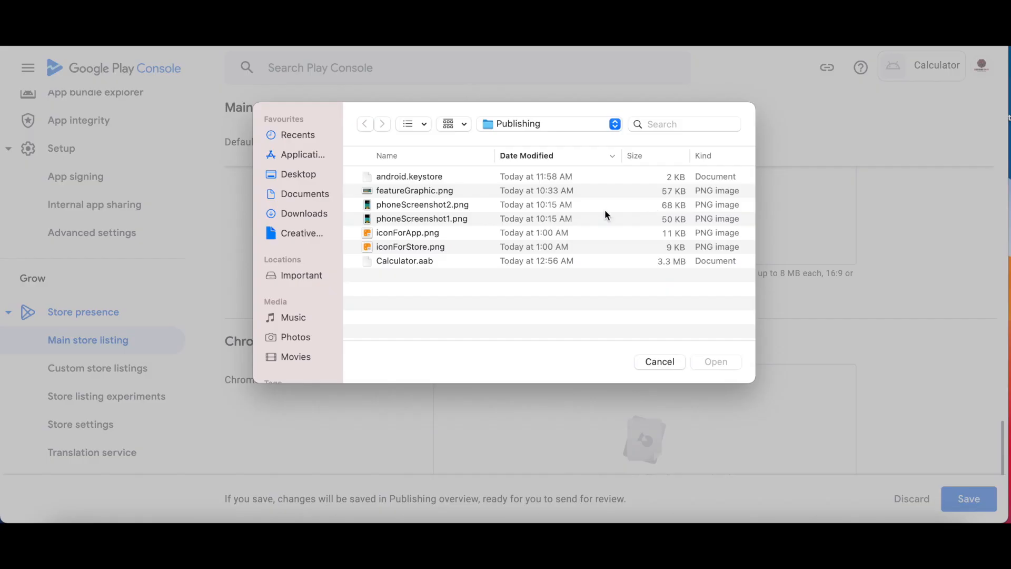
{"action": "left_click", "coordinate": [451, 219]}
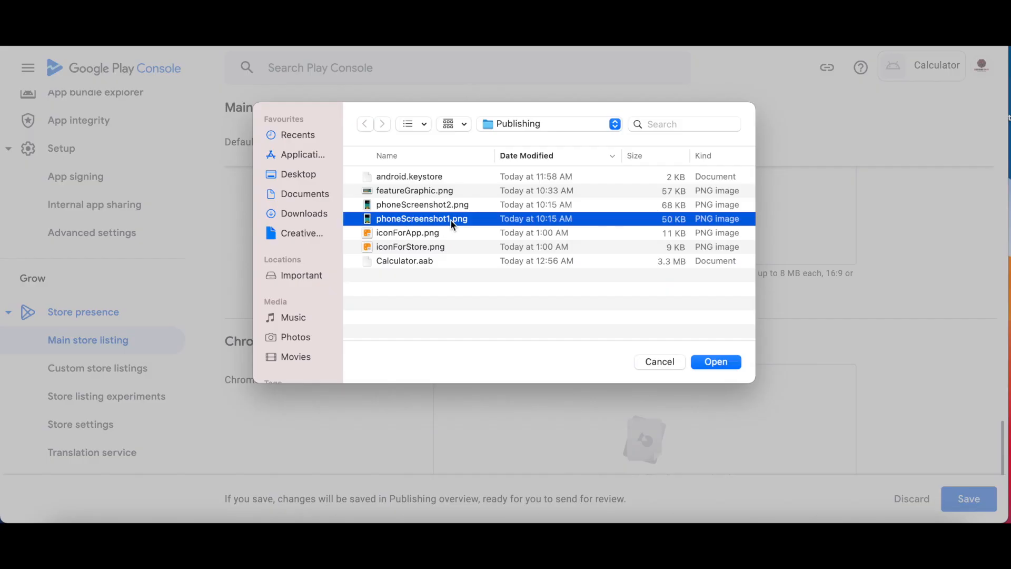
{"action": "left_click", "coordinate": [451, 205], "text": "shift"}
{"action": "left_click", "coordinate": [712, 363]}
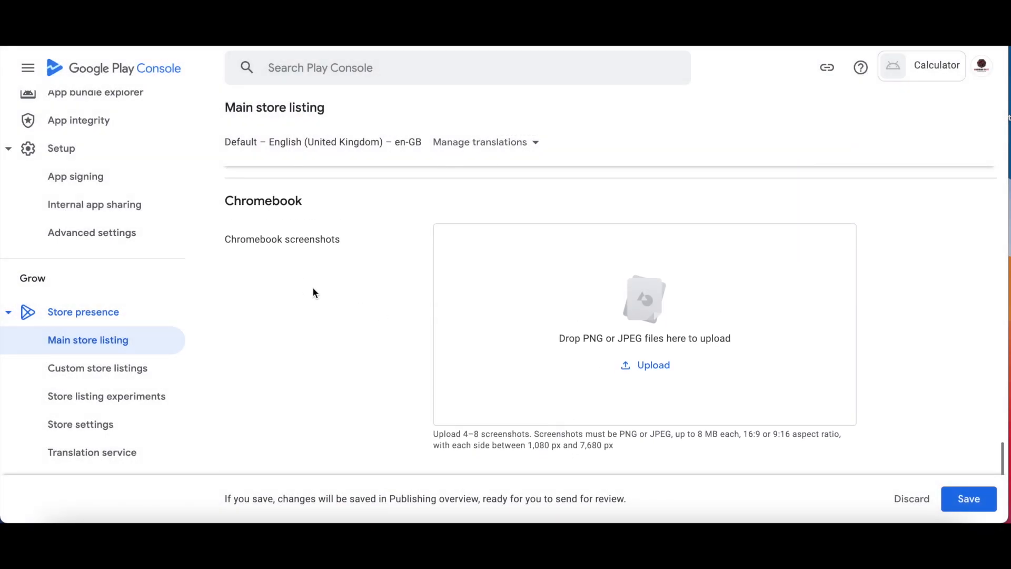
{"action": "scroll", "coordinate": [614, 400], "scroll_direction": "down", "scroll_amount": 3}
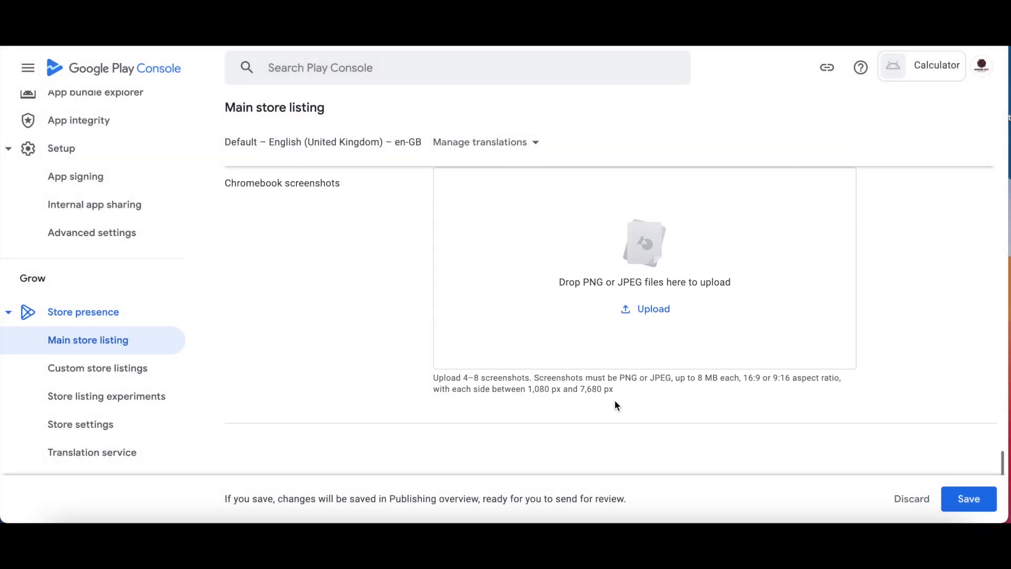
Save the Main store listing with its descriptions, icon, feature graphic and screenshots.
{"action": "left_click", "coordinate": [975, 507]}
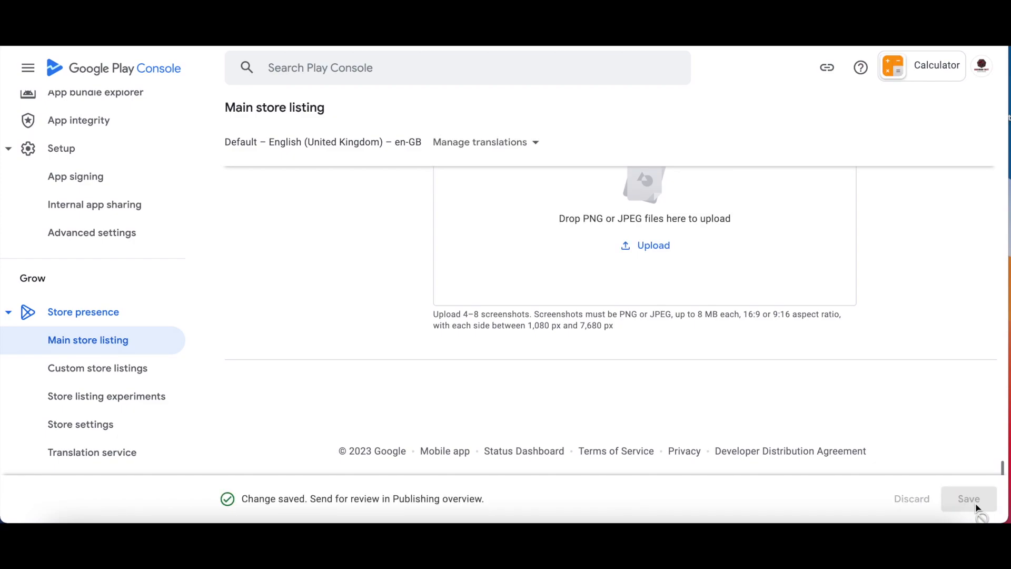
{"action": "scroll", "coordinate": [809, 404], "scroll_direction": "up", "scroll_amount": 15}
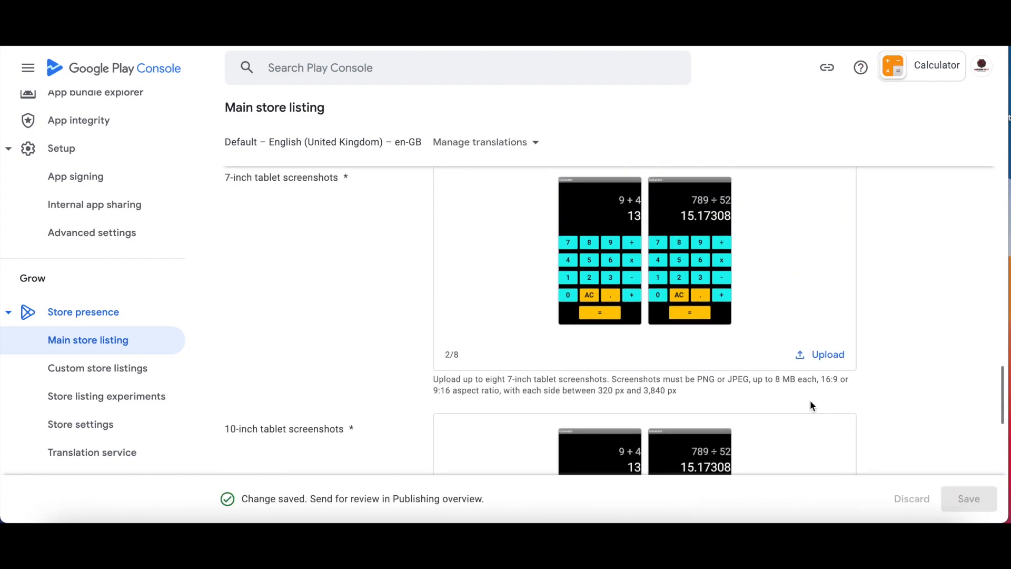
{"action": "scroll", "coordinate": [810, 406], "scroll_direction": "up", "scroll_amount": 3}
{"action": "scroll", "coordinate": [811, 405], "scroll_direction": "up", "scroll_amount": 15}
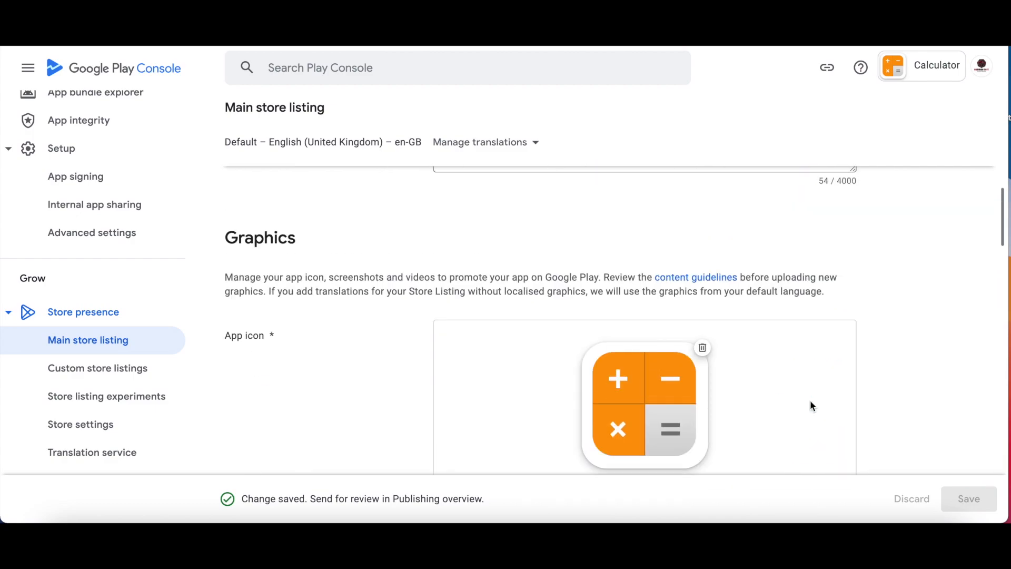
{"action": "scroll", "coordinate": [811, 405], "scroll_direction": "up", "scroll_amount": 3}
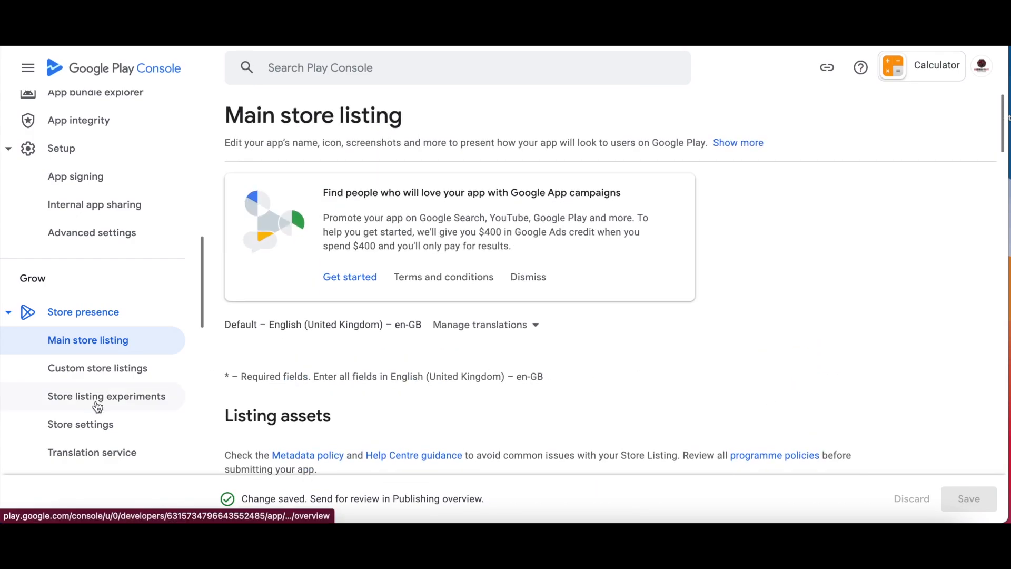
{"action": "scroll", "coordinate": [96, 407], "scroll_direction": "down", "scroll_amount": 2}
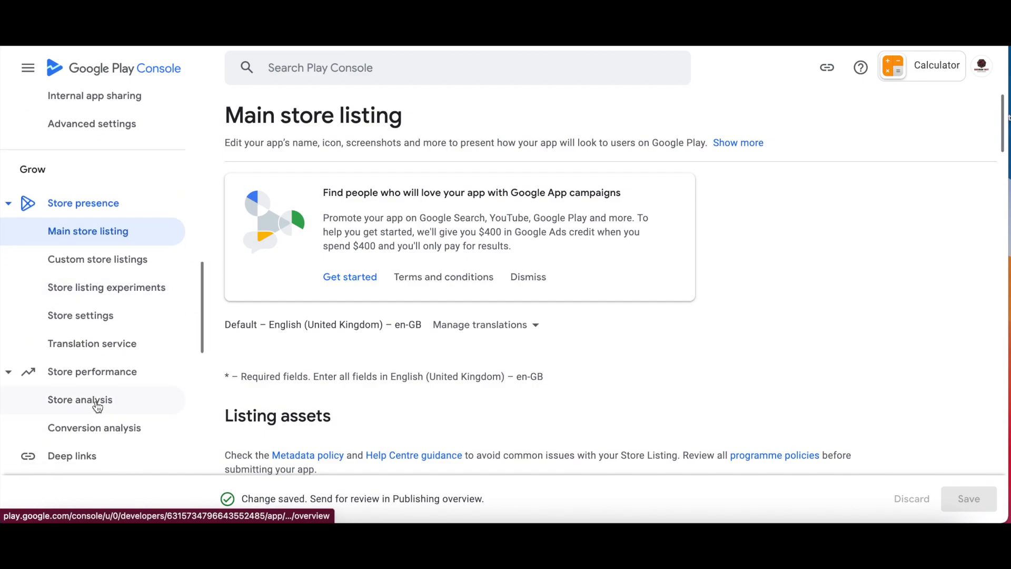
{"action": "scroll", "coordinate": [96, 407], "scroll_direction": "down", "scroll_amount": 1}
{"action": "scroll", "coordinate": [96, 407], "scroll_direction": "up", "scroll_amount": 4}
{"action": "scroll", "coordinate": [96, 406], "scroll_direction": "up", "scroll_amount": 8}
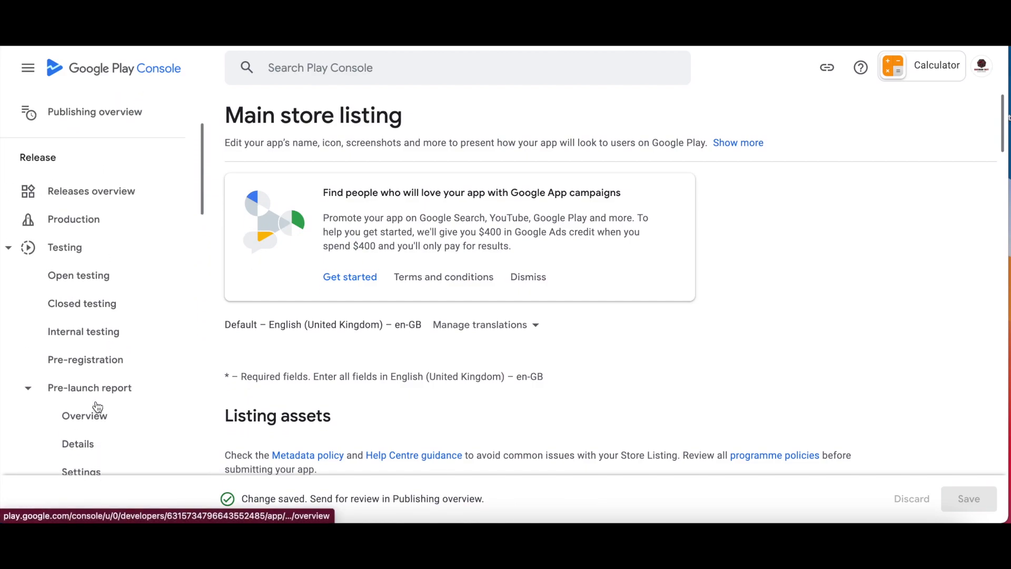
{"action": "scroll", "coordinate": [97, 406], "scroll_direction": "up", "scroll_amount": 2}
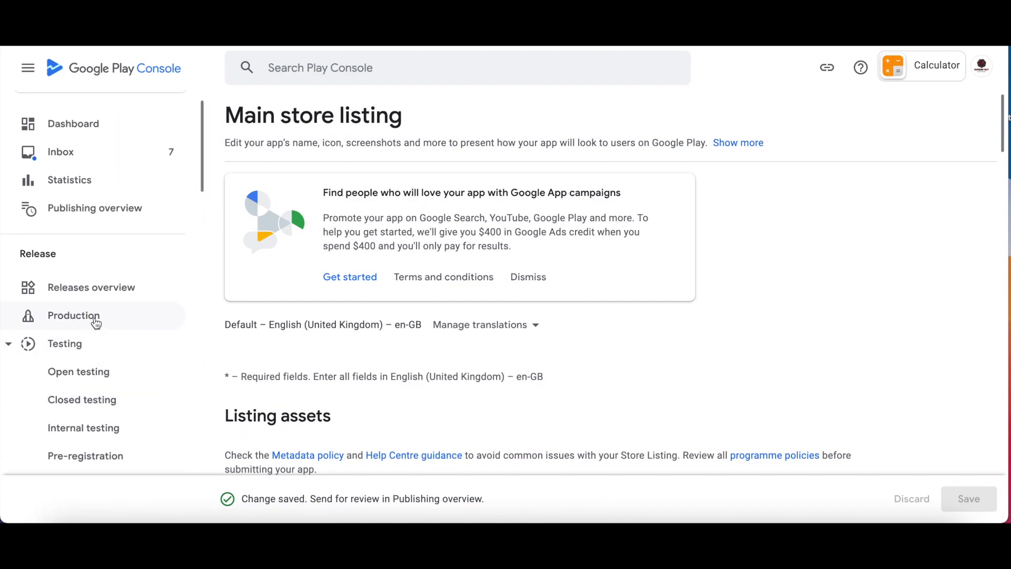
Create a new release on the Production track.
{"action": "left_click", "coordinate": [96, 319]}
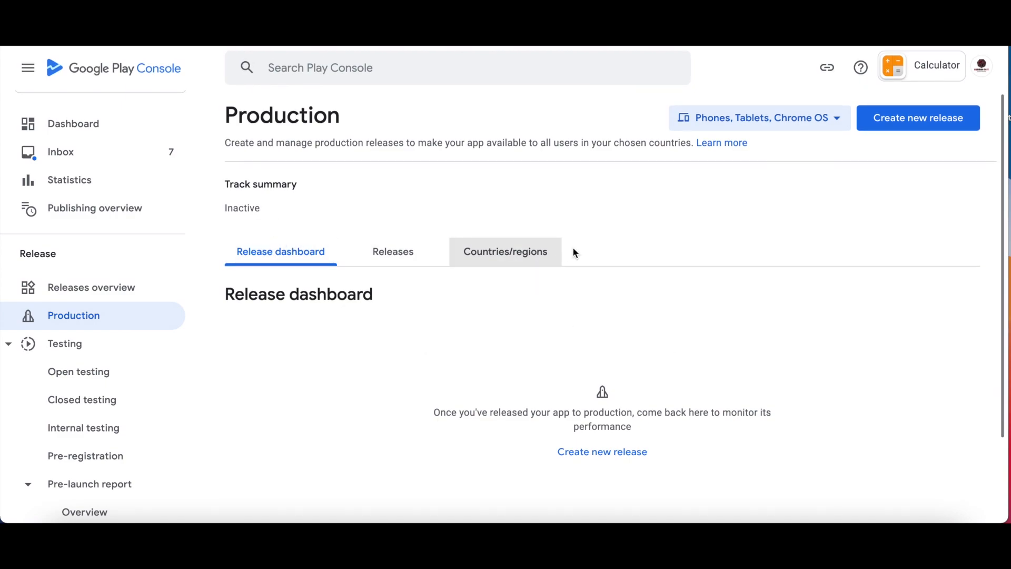
{"action": "left_click", "coordinate": [894, 131]}
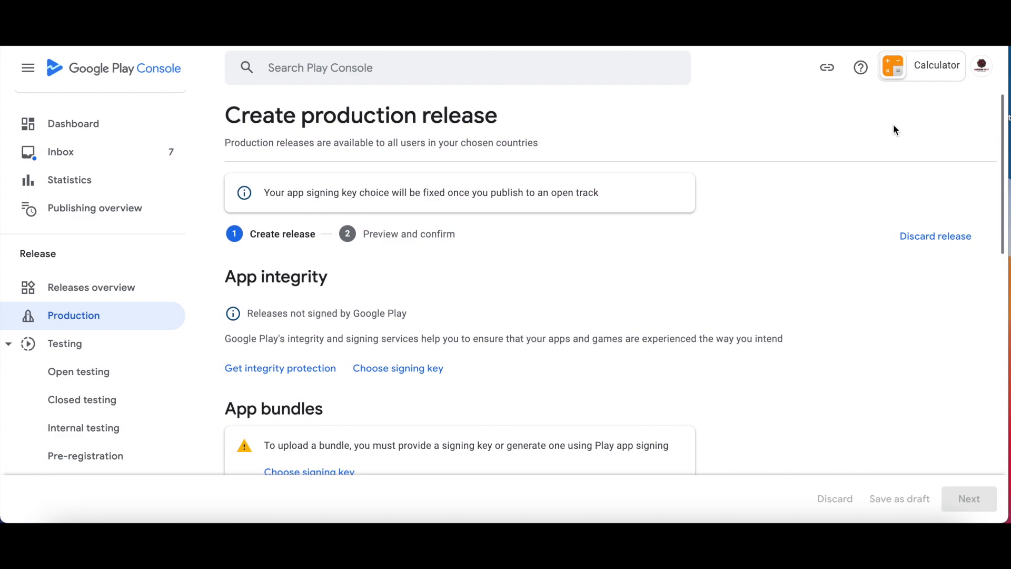
{"action": "scroll", "coordinate": [387, 416], "scroll_direction": "down", "scroll_amount": 1}
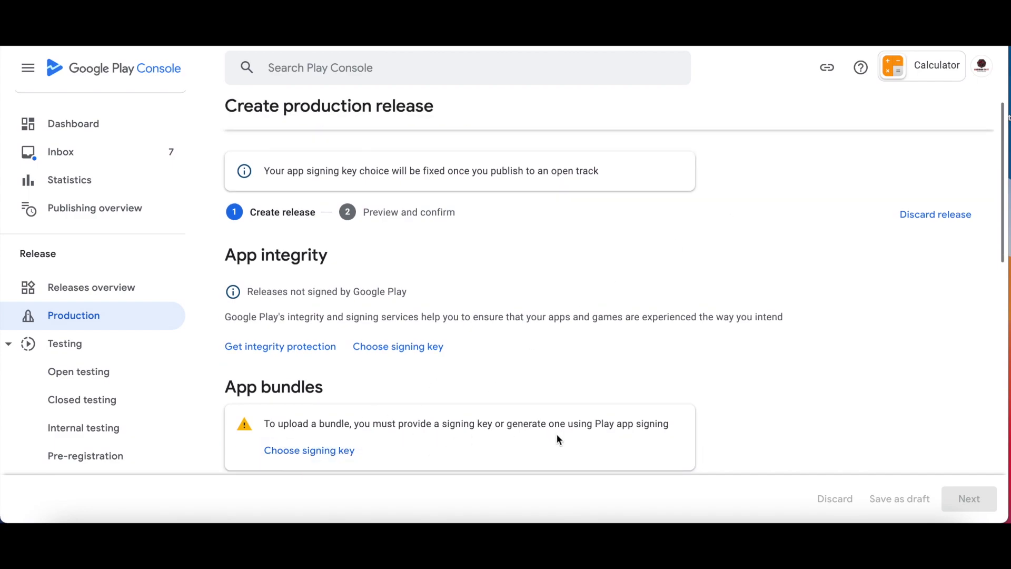
{"action": "scroll", "coordinate": [372, 388], "scroll_direction": "down", "scroll_amount": 1}
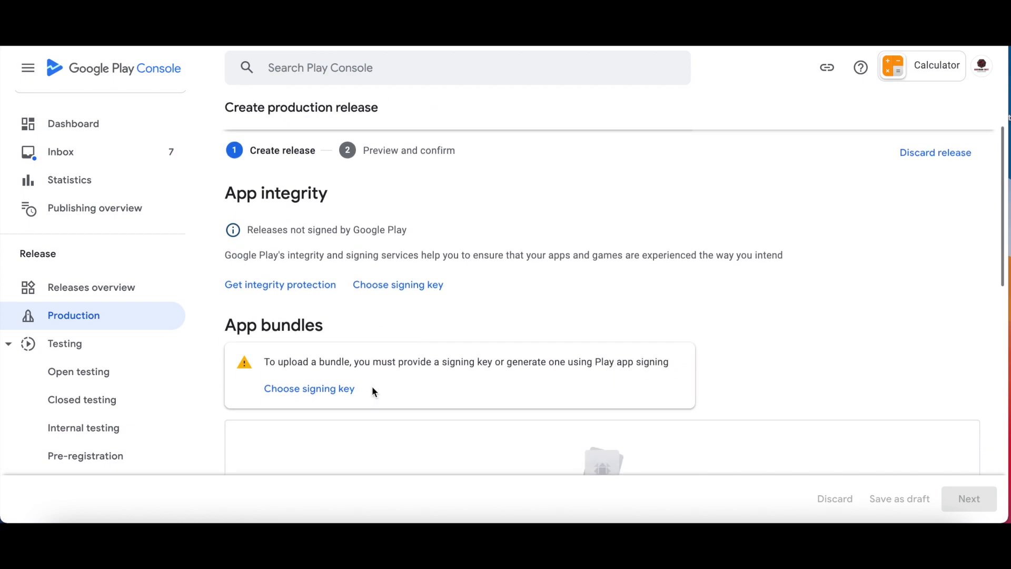
Choose a Google-generated app signing key for the release.
{"action": "left_click", "coordinate": [308, 392]}
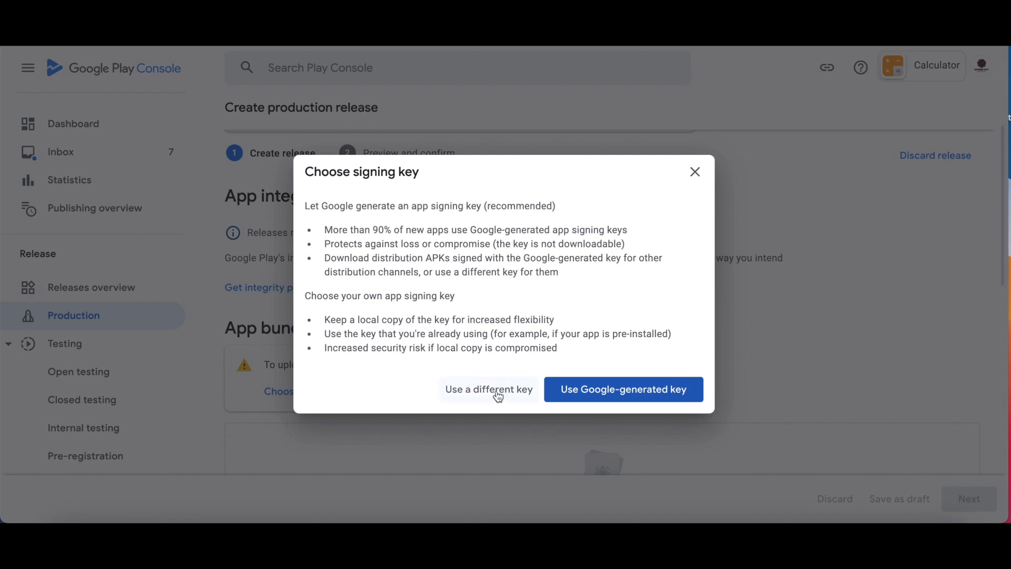
{"action": "left_click", "coordinate": [567, 400]}
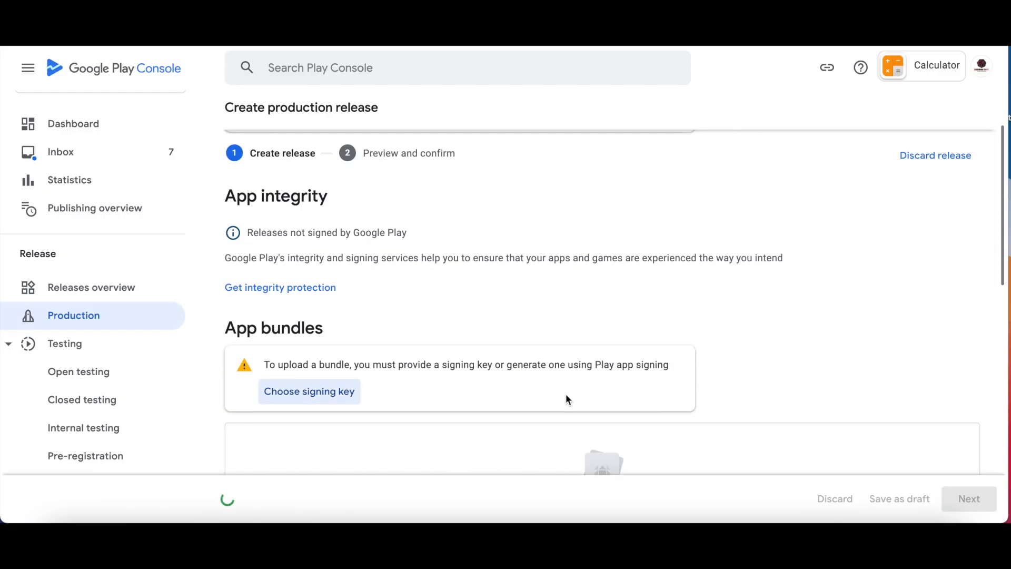
{"action": "scroll", "coordinate": [566, 398], "scroll_direction": "down", "scroll_amount": 4}
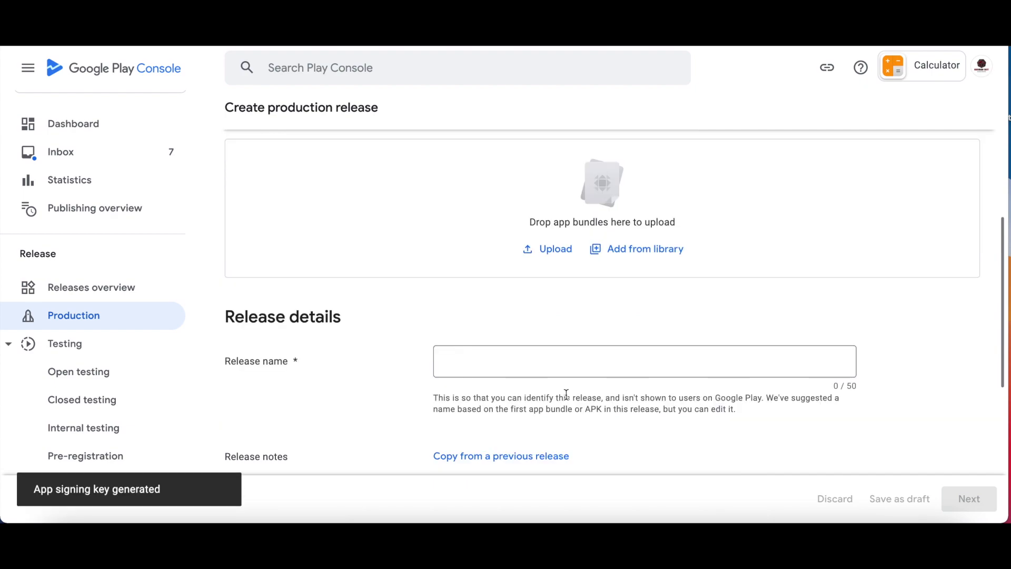
{"action": "scroll", "coordinate": [566, 394], "scroll_direction": "up", "scroll_amount": 3}
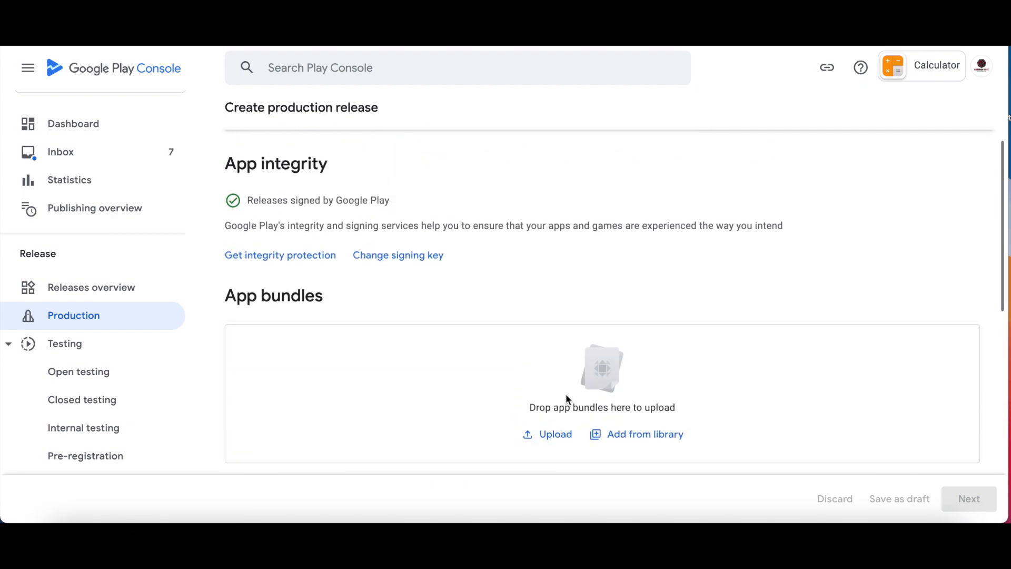
Upload Calculator.aab to the production release as version 1 (1.0).
{"action": "left_click", "coordinate": [559, 436]}
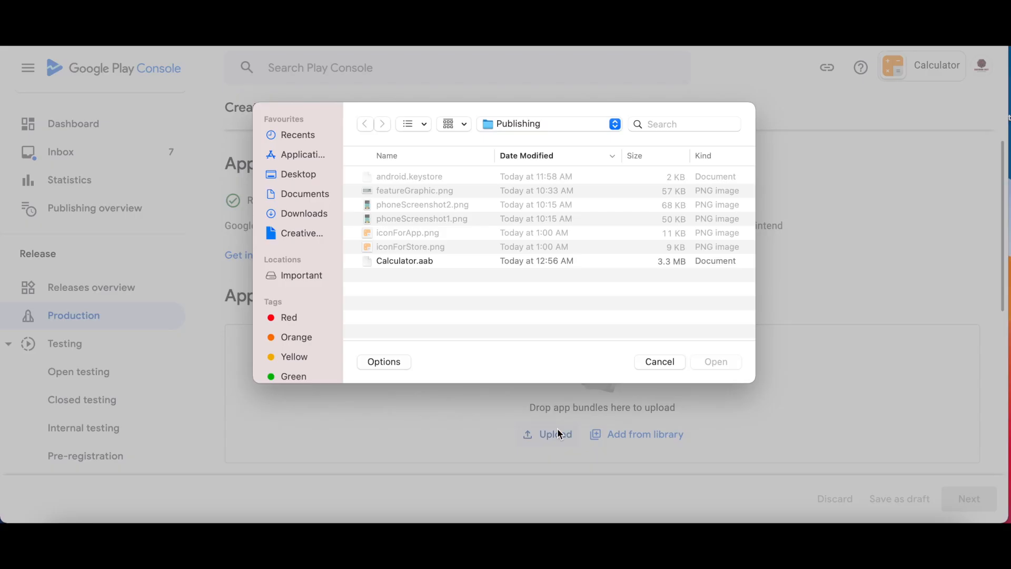
{"action": "left_click", "coordinate": [410, 261]}
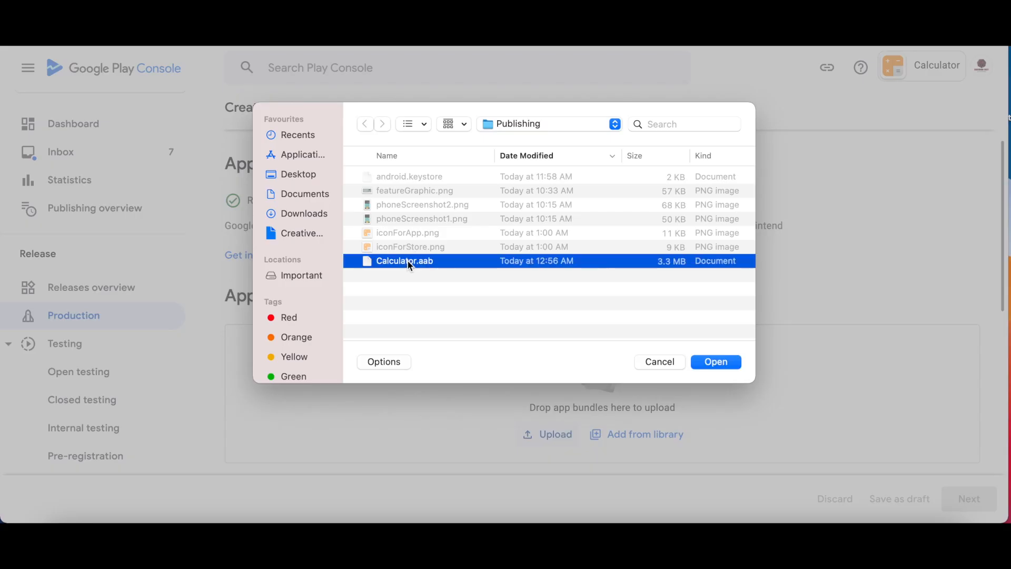
{"action": "left_click", "coordinate": [713, 363]}
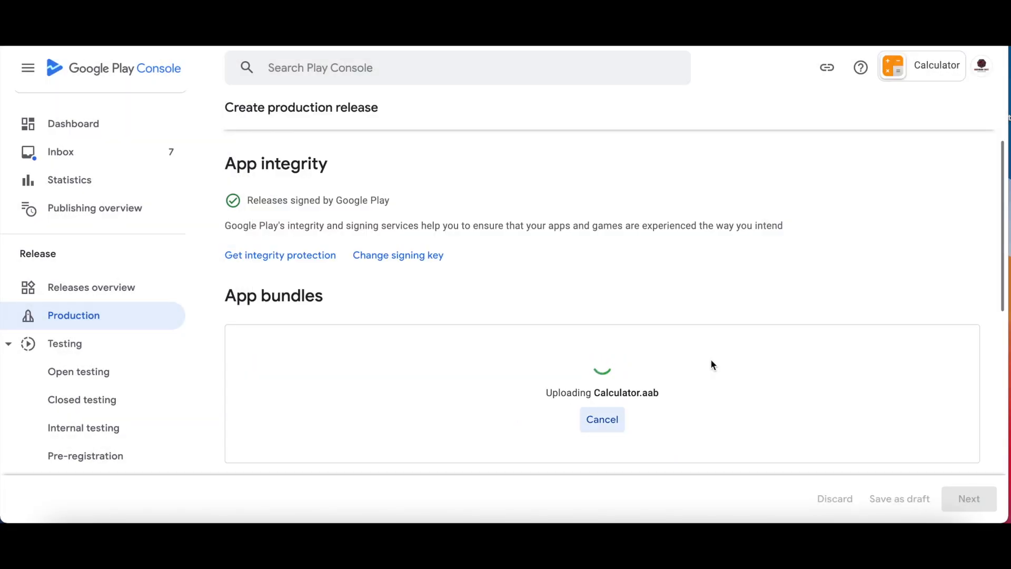
{"action": "scroll", "coordinate": [711, 364], "scroll_direction": "down", "scroll_amount": 2}
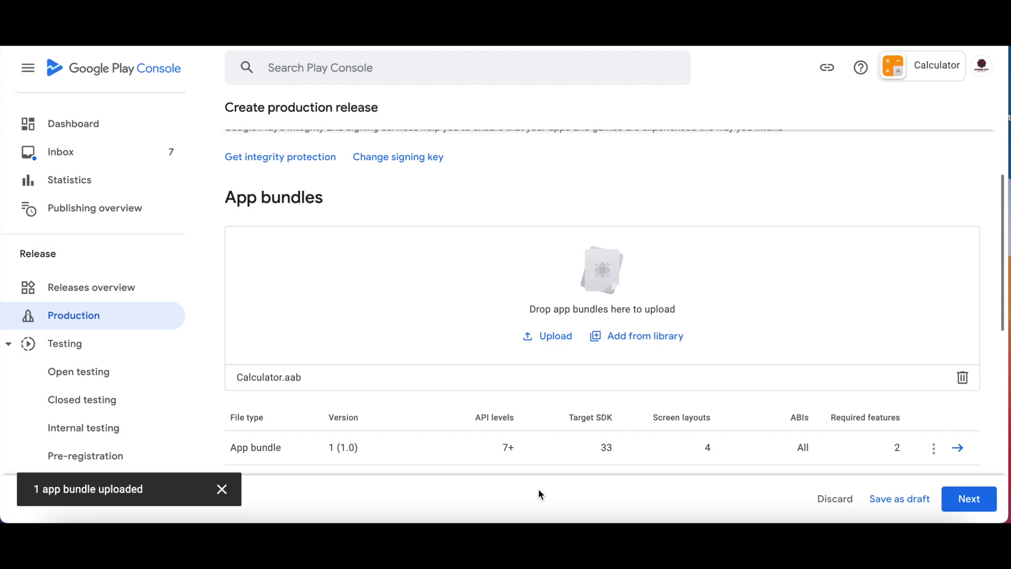
{"action": "scroll", "coordinate": [538, 489], "scroll_direction": "down", "scroll_amount": 5}
{"action": "scroll", "coordinate": [612, 338], "scroll_direction": "up", "scroll_amount": 1}
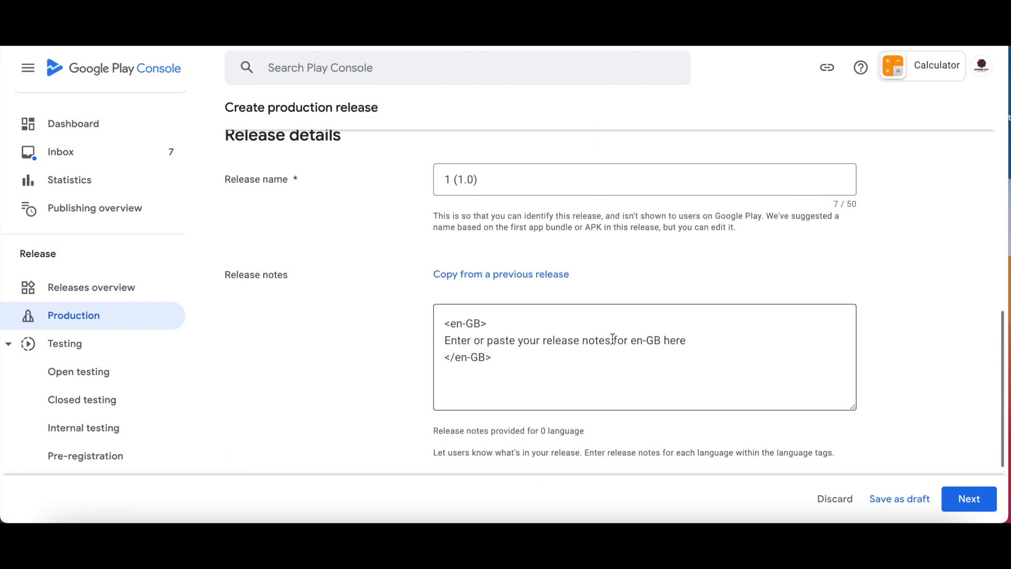
Set the release notes to 'New Calculator app' and expand the two review errors.
{"action": "left_click_drag", "start_coordinate": [689, 340], "coordinate": [444, 339]}
{"action": "type", "text": "New Calculator app"}
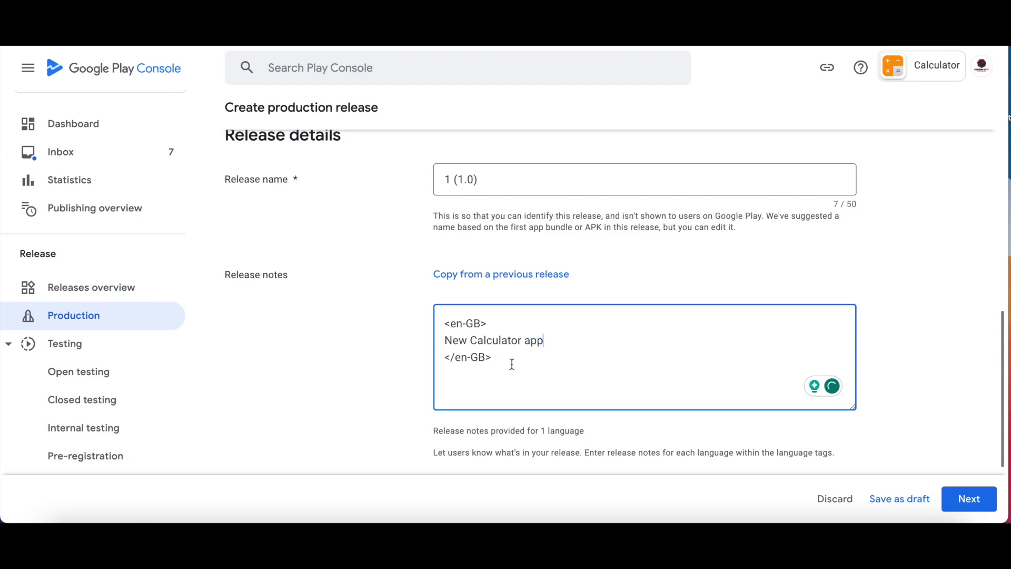
{"action": "scroll", "coordinate": [507, 349], "scroll_direction": "up", "scroll_amount": 2}
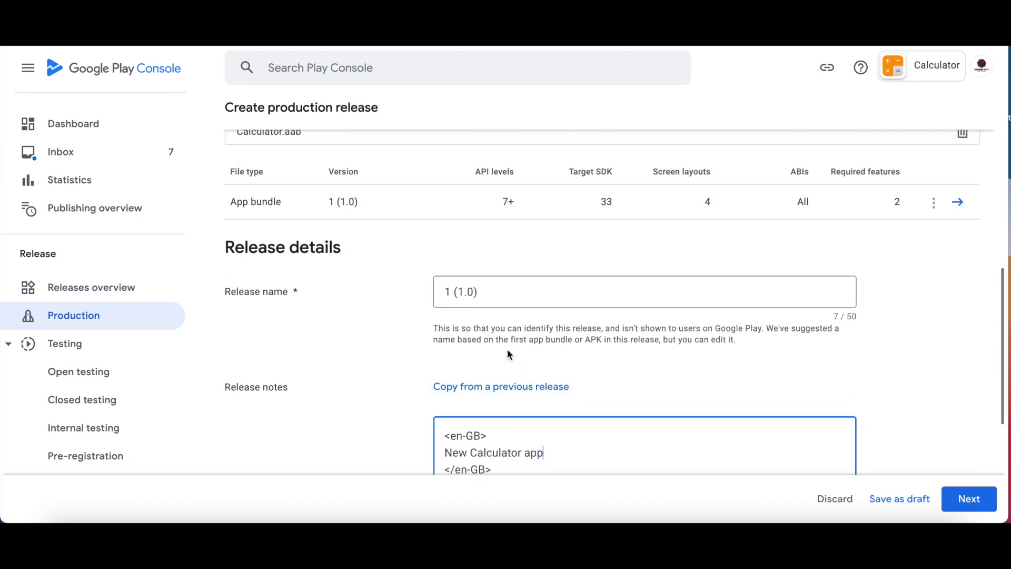
{"action": "left_click", "coordinate": [966, 498]}
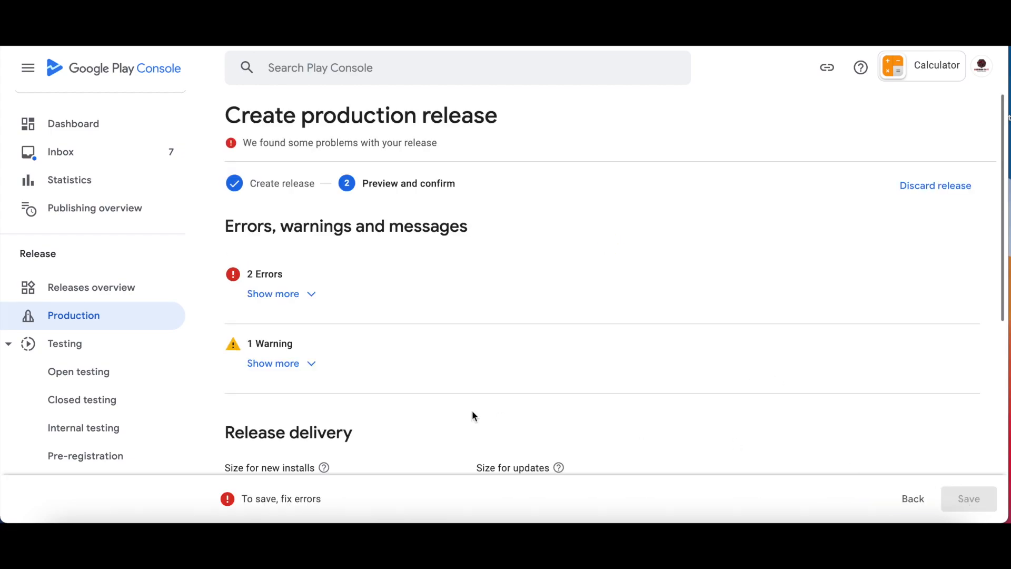
{"action": "left_click", "coordinate": [301, 294]}
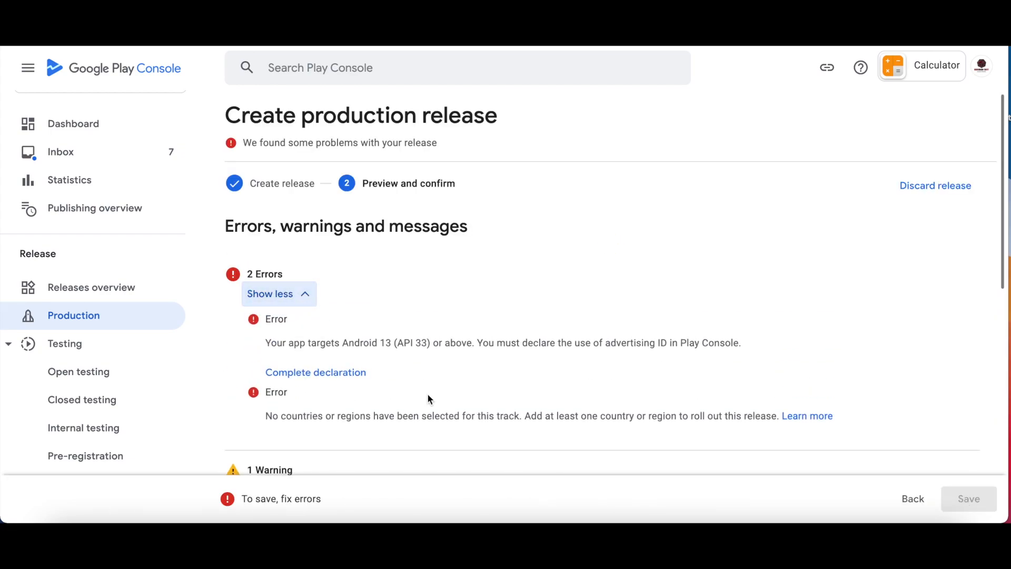
Declare that the app does not use an advertising ID and save the declaration.
{"action": "left_click", "coordinate": [317, 373]}
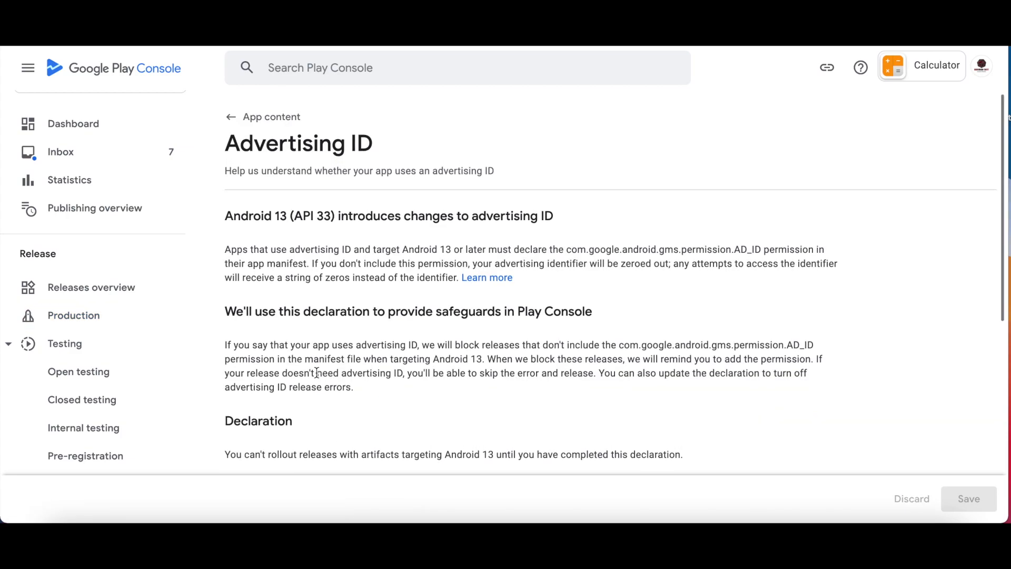
{"action": "scroll", "coordinate": [317, 373], "scroll_direction": "down", "scroll_amount": 5}
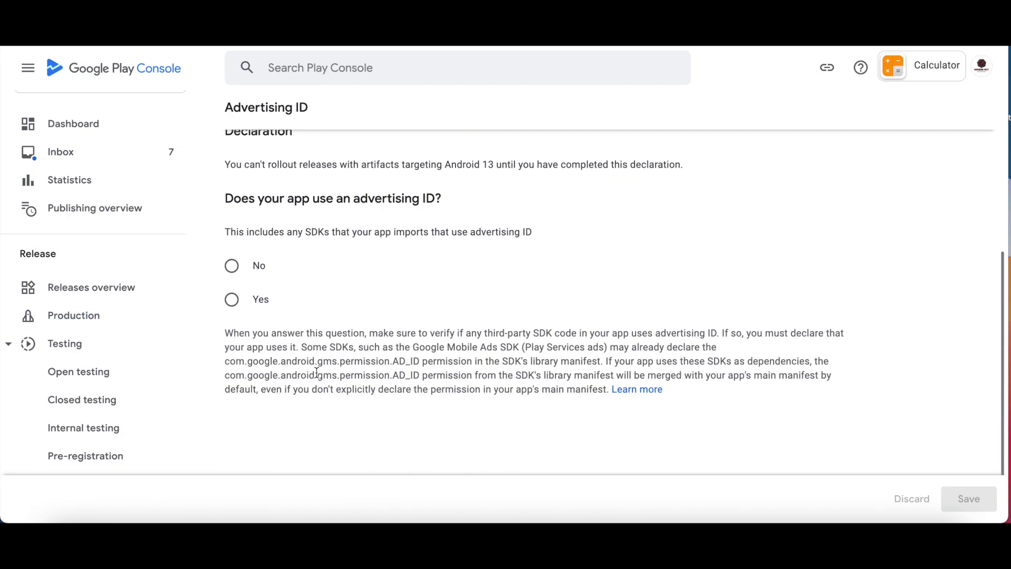
{"action": "left_click", "coordinate": [232, 266]}
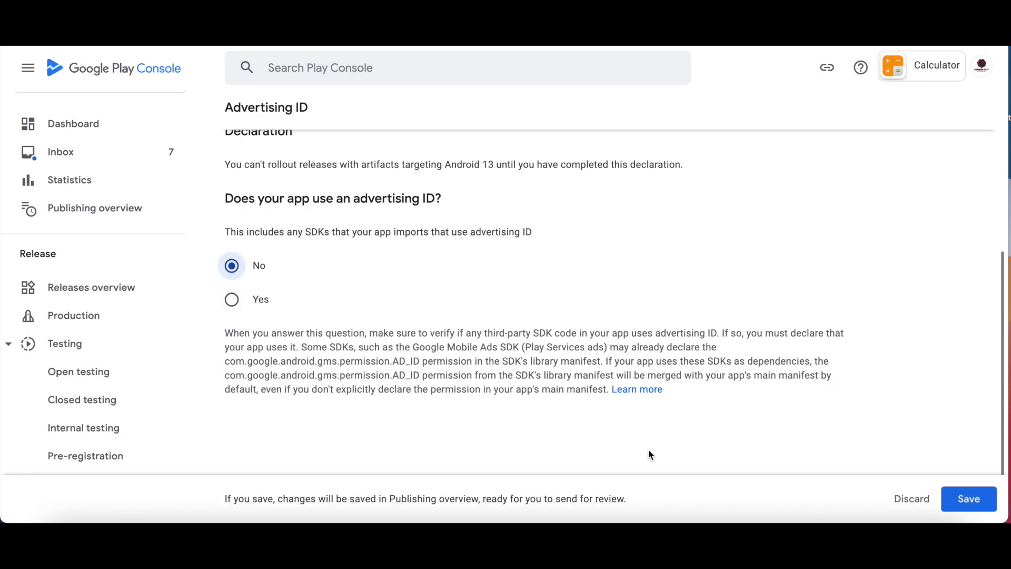
{"action": "left_click", "coordinate": [990, 506]}
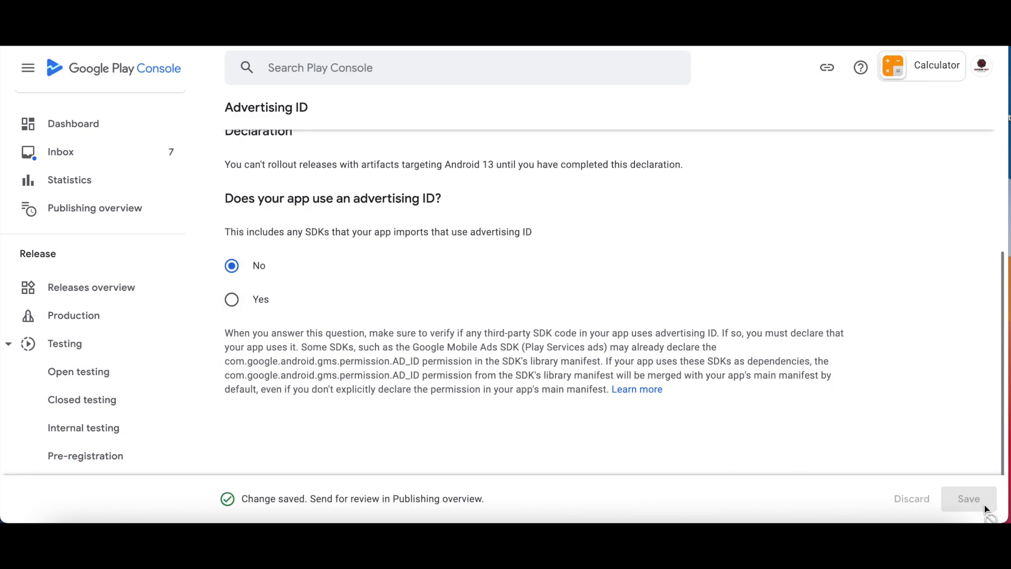
Return to the release review and expand the remaining no-countries error.
{"action": "scroll", "coordinate": [319, 184], "scroll_direction": "up", "scroll_amount": 2}
{"action": "key", "text": "alt+Left"}
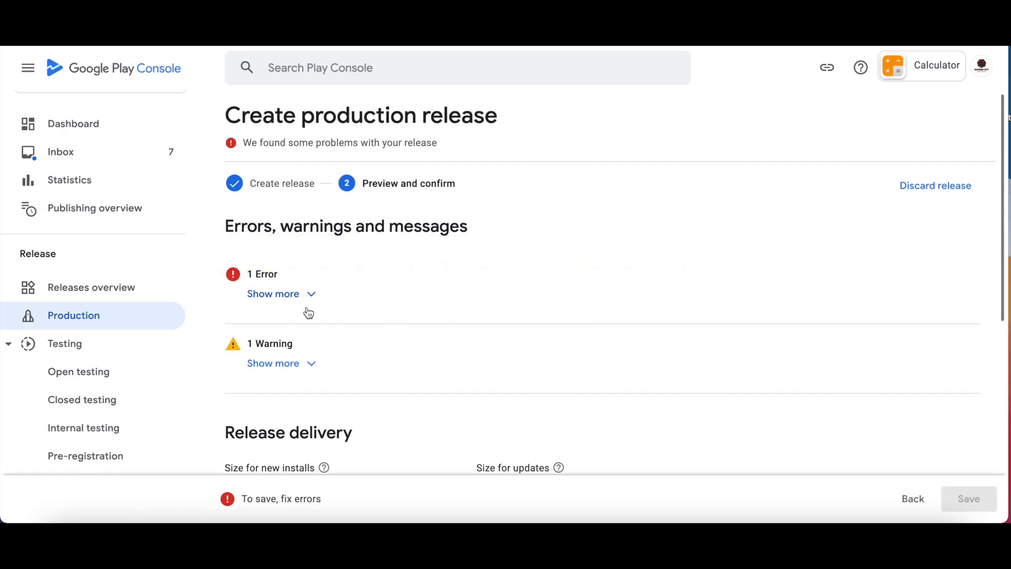
{"action": "left_click", "coordinate": [305, 298]}
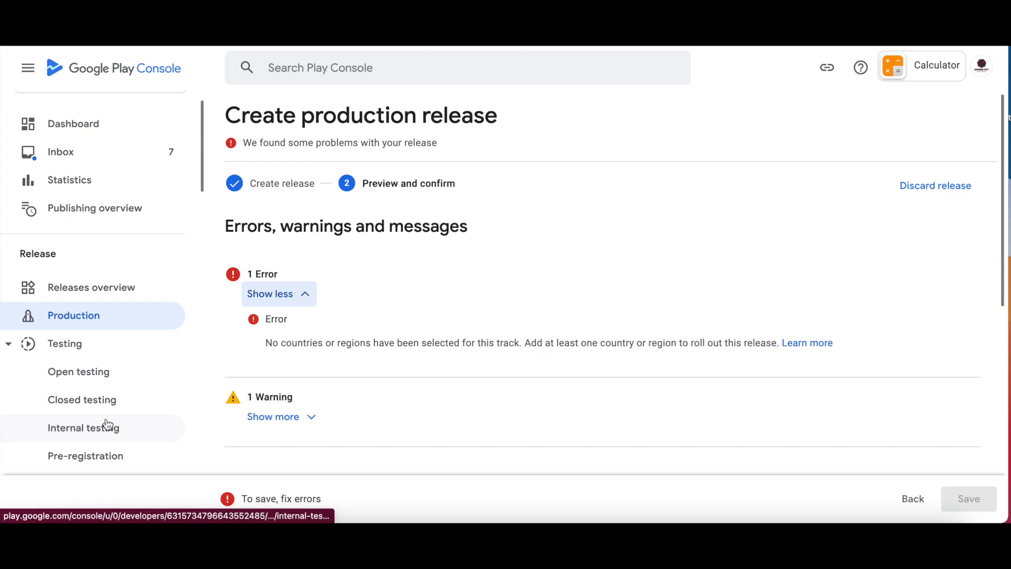
{"action": "scroll", "coordinate": [107, 424], "scroll_direction": "down", "scroll_amount": 3}
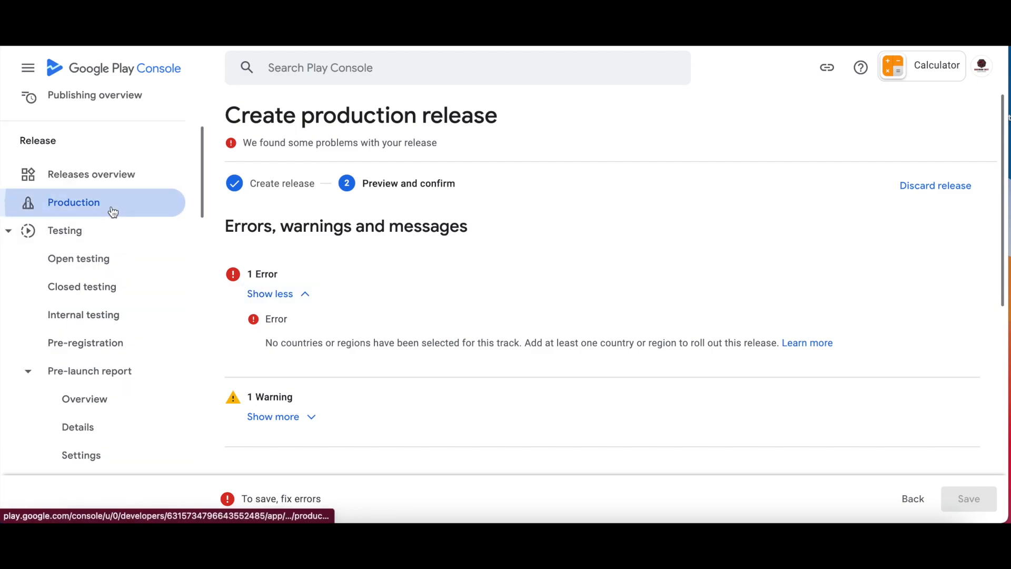
Target all 177 countries/regions for the production track and save.
{"action": "left_click", "coordinate": [111, 207]}
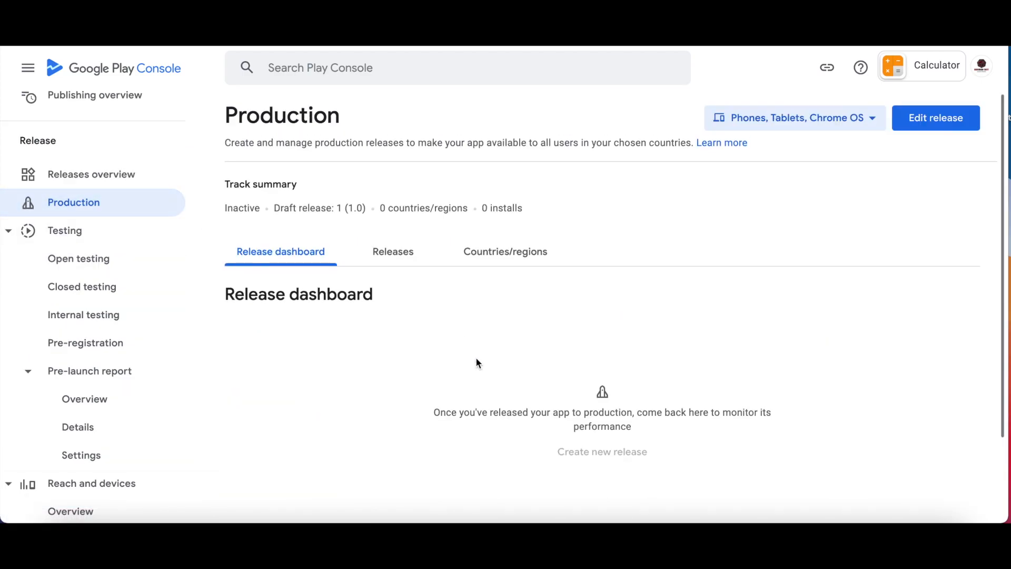
{"action": "left_click", "coordinate": [494, 258]}
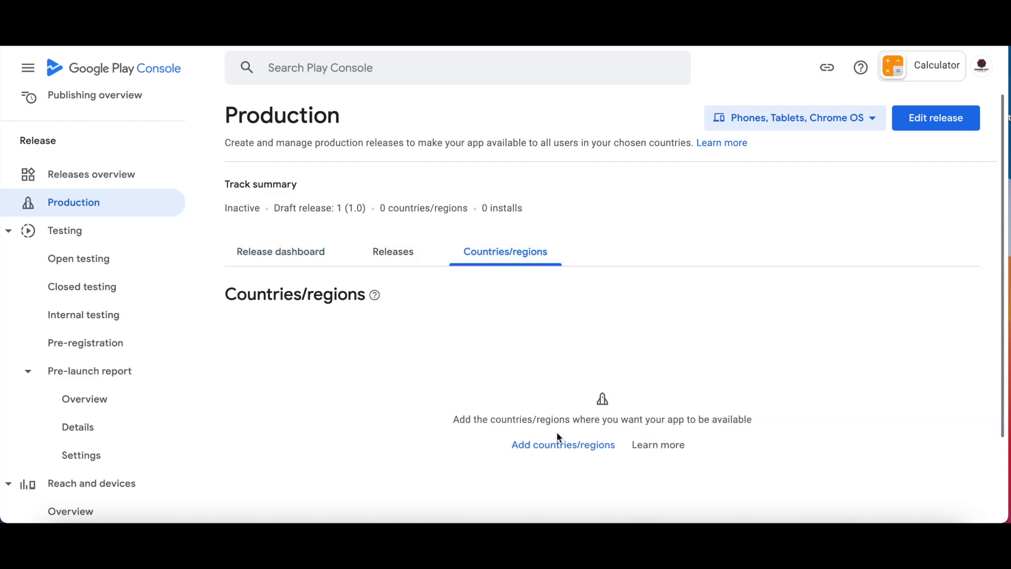
{"action": "left_click", "coordinate": [564, 445]}
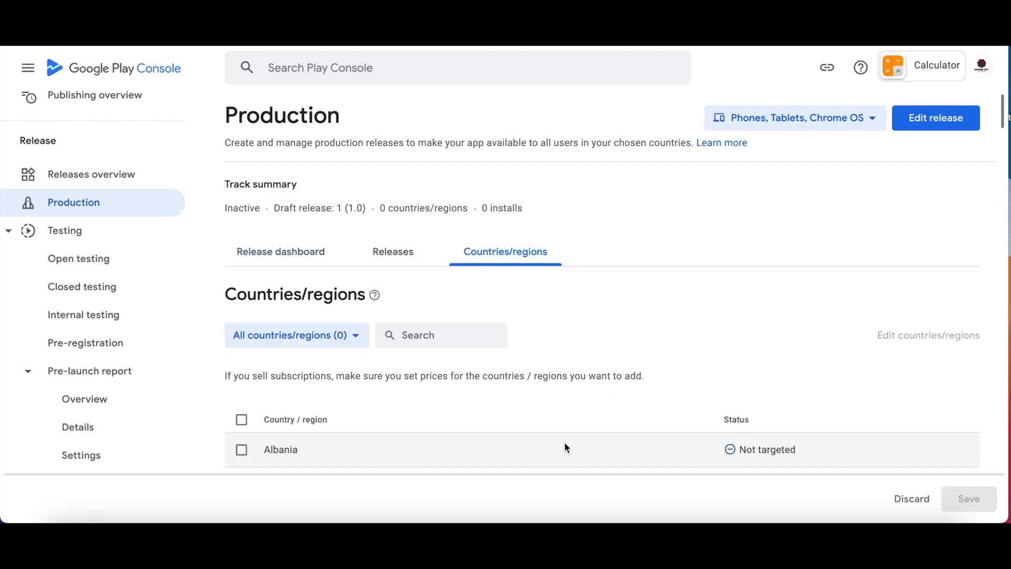
{"action": "scroll", "coordinate": [566, 447], "scroll_direction": "down", "scroll_amount": 3}
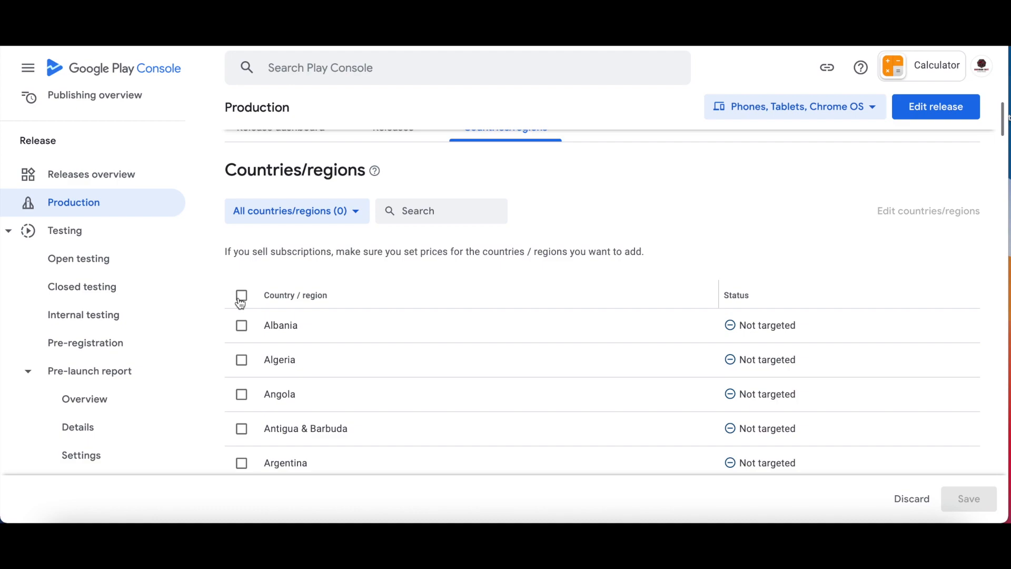
{"action": "left_click", "coordinate": [241, 296]}
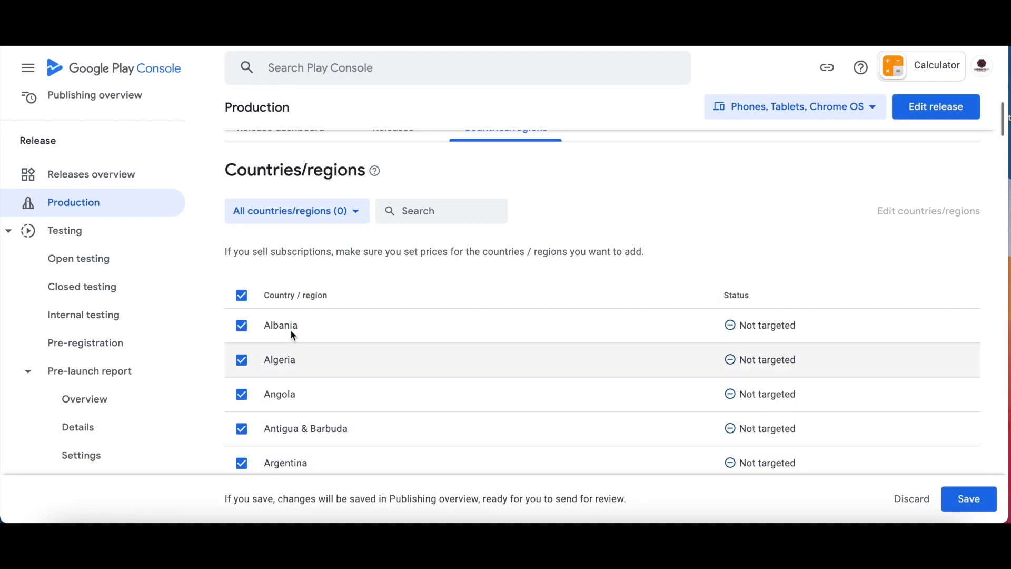
{"action": "left_click", "coordinate": [967, 498]}
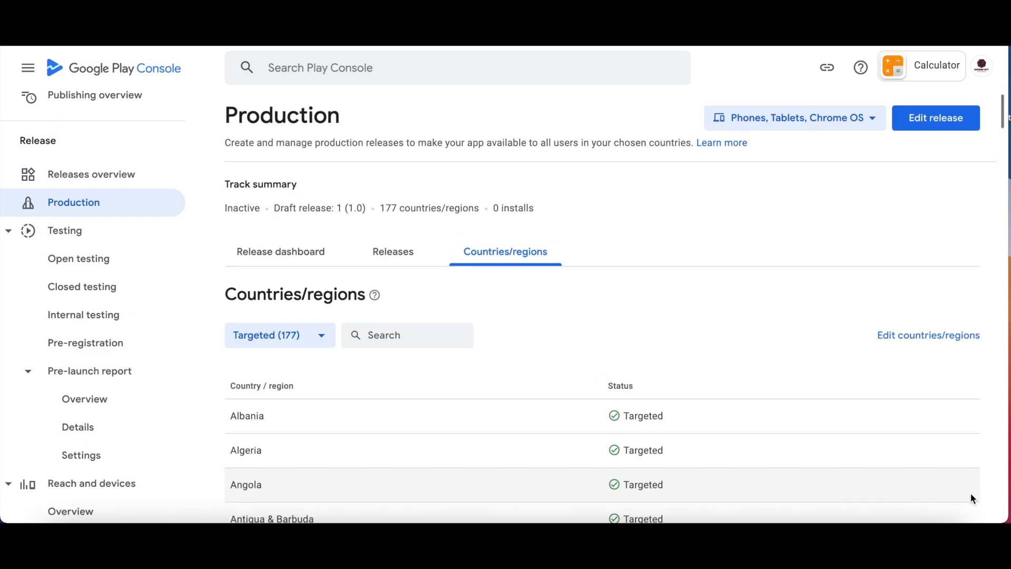
Open the Releases overview of all release tracks.
{"action": "left_click", "coordinate": [60, 175]}
{"action": "scroll", "coordinate": [413, 331], "scroll_direction": "down", "scroll_amount": 6}
{"action": "scroll", "coordinate": [413, 331], "scroll_direction": "up", "scroll_amount": 7}
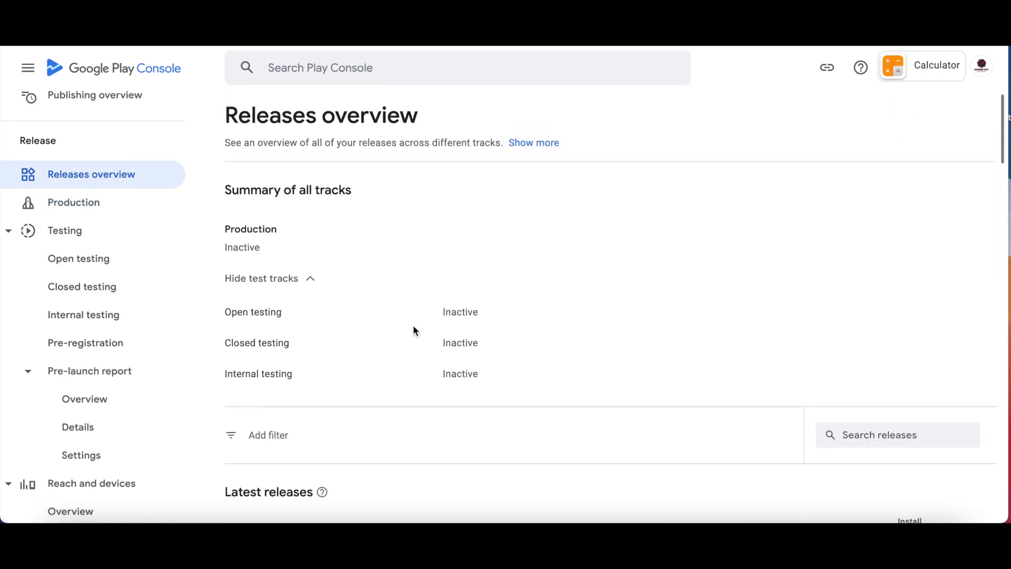
Go from Publishing overview to the dashboard and open draft production release 1 (1.0).
{"action": "scroll", "coordinate": [108, 221], "scroll_direction": "up", "scroll_amount": 3}
{"action": "left_click", "coordinate": [118, 206]}
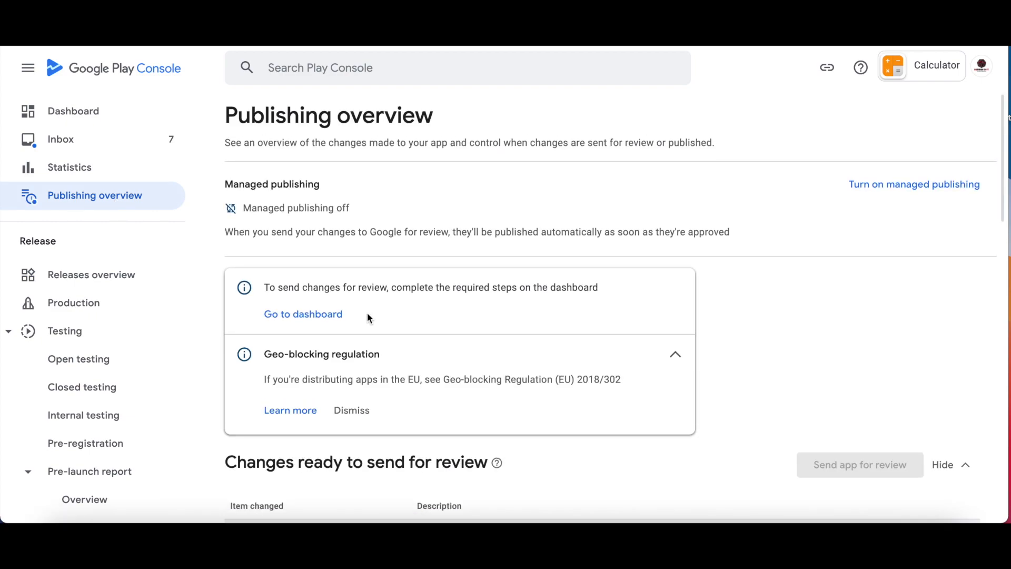
{"action": "left_click", "coordinate": [316, 318]}
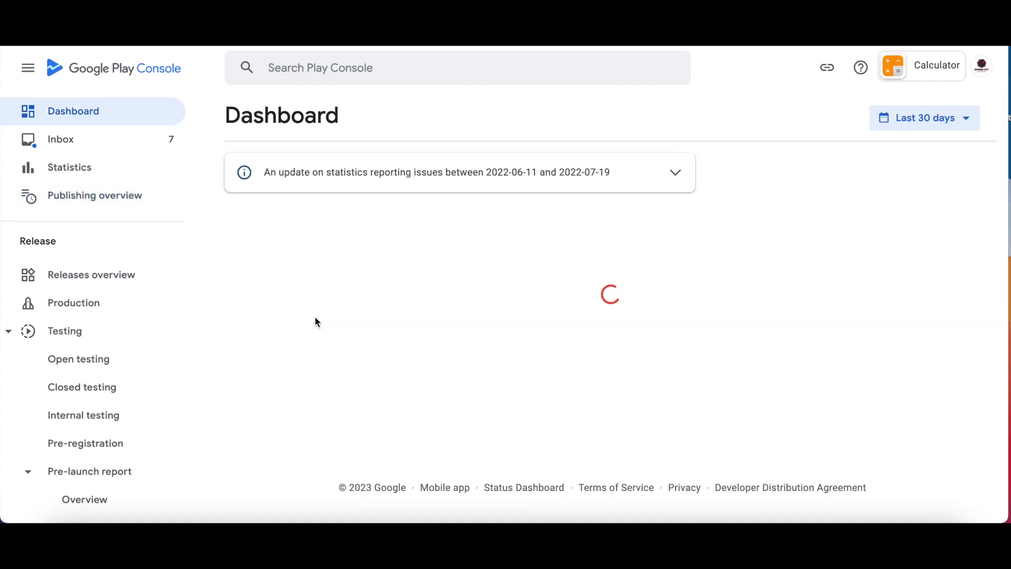
{"action": "scroll", "coordinate": [322, 340], "scroll_direction": "down", "scroll_amount": 5}
{"action": "scroll", "coordinate": [325, 348], "scroll_direction": "down", "scroll_amount": 6}
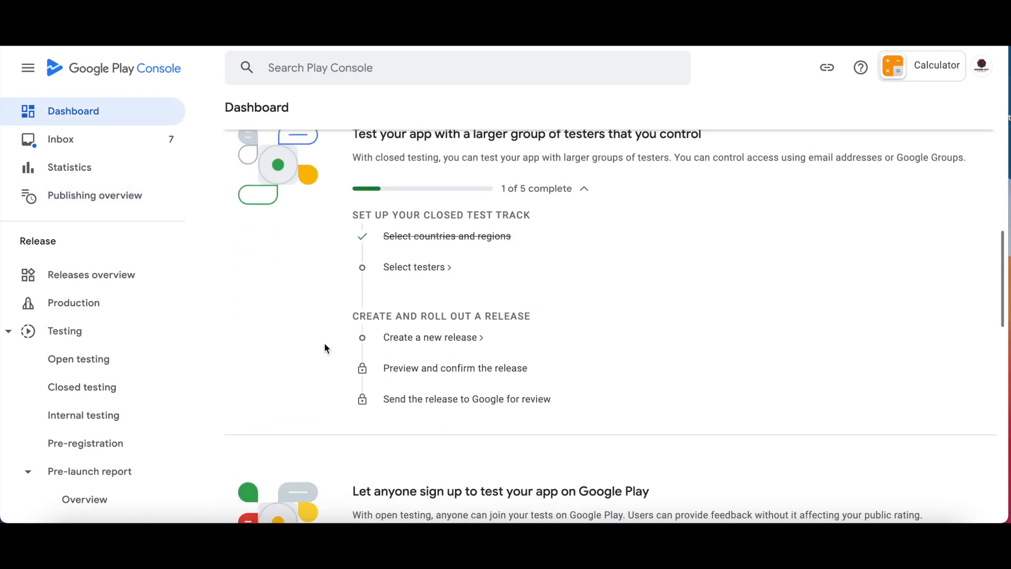
{"action": "scroll", "coordinate": [324, 343], "scroll_direction": "up", "scroll_amount": 1}
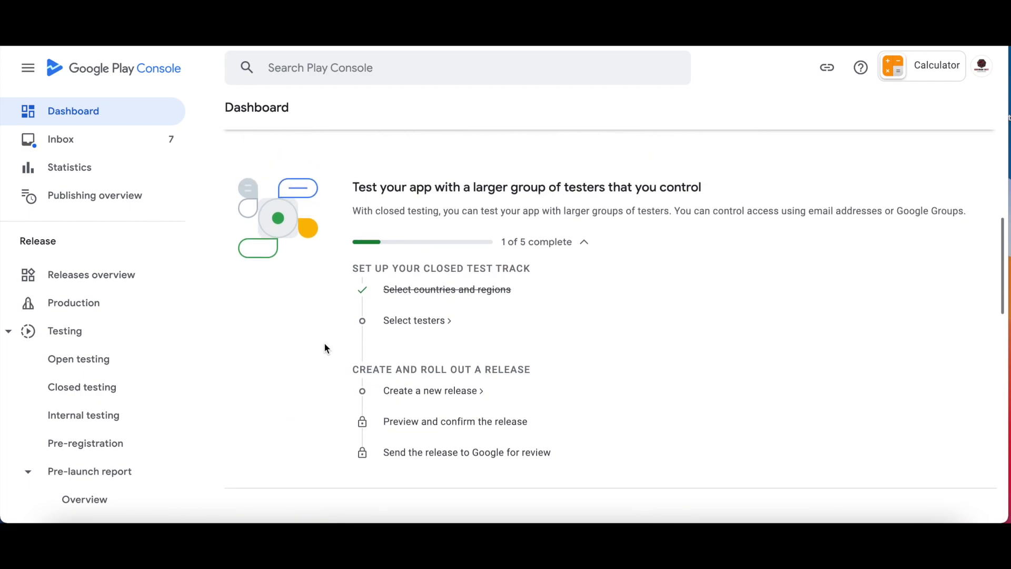
{"action": "scroll", "coordinate": [324, 342], "scroll_direction": "up", "scroll_amount": 1}
{"action": "scroll", "coordinate": [324, 343], "scroll_direction": "down", "scroll_amount": 1}
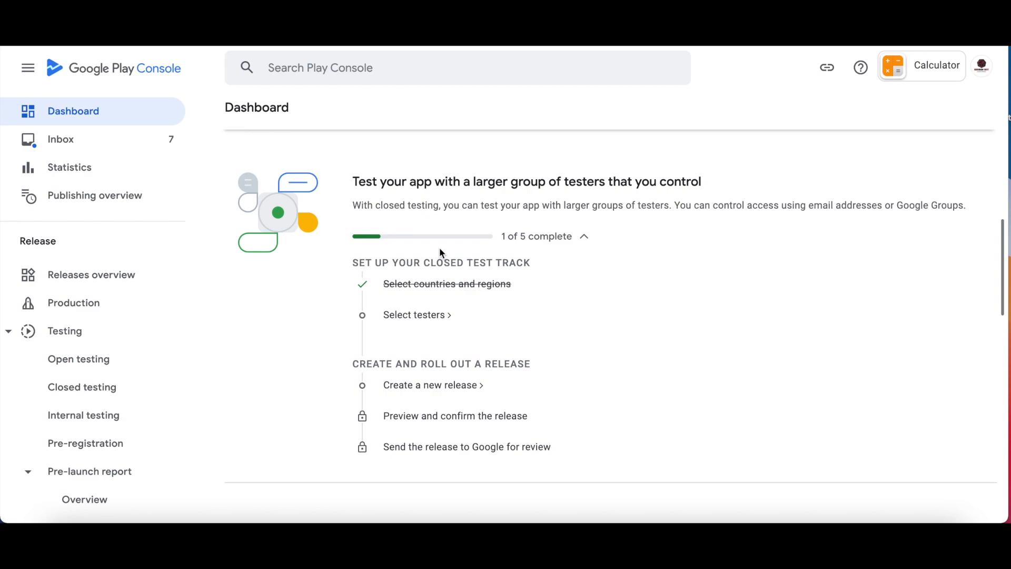
{"action": "scroll", "coordinate": [438, 404], "scroll_direction": "down", "scroll_amount": 12}
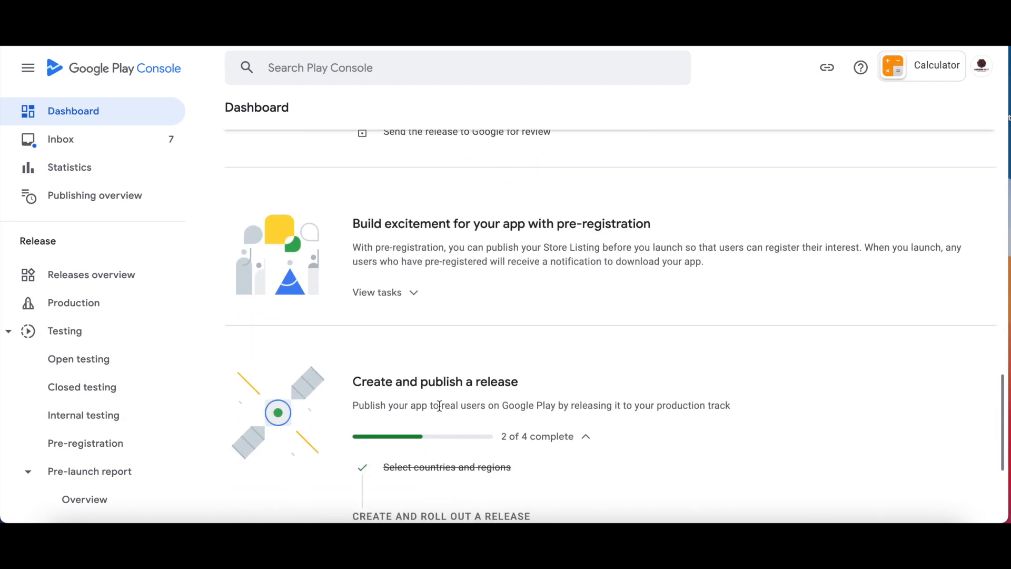
{"action": "scroll", "coordinate": [439, 406], "scroll_direction": "down", "scroll_amount": 4}
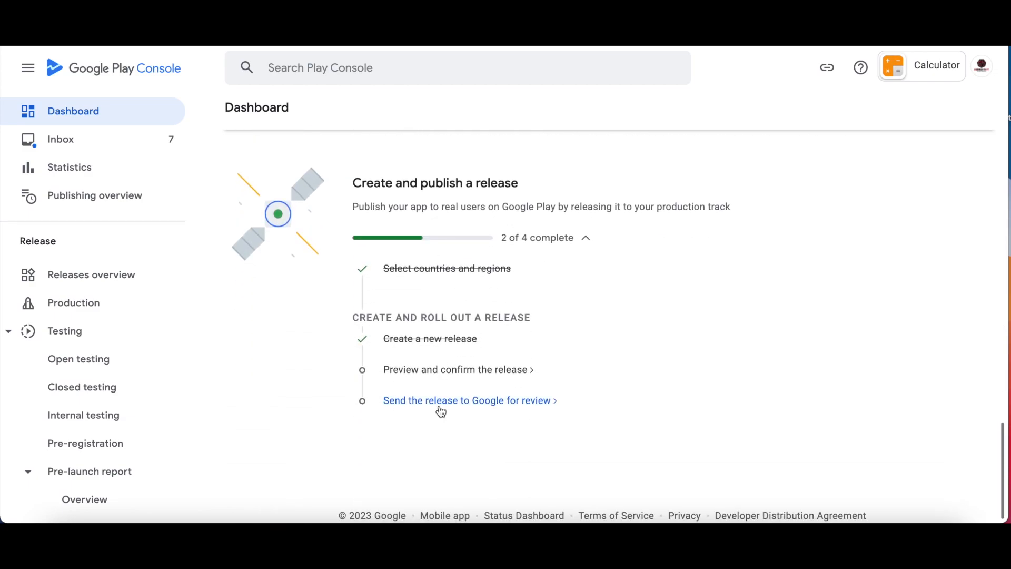
{"action": "left_click", "coordinate": [429, 370]}
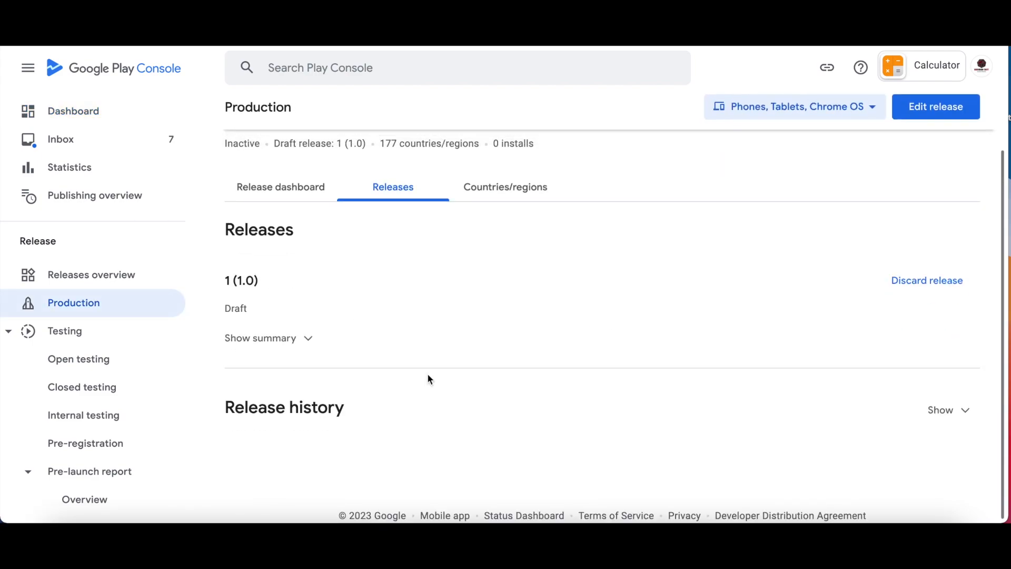
Edit draft release 1 (1.0), proceed to Preview and confirm, and save it.
{"action": "left_click", "coordinate": [929, 115]}
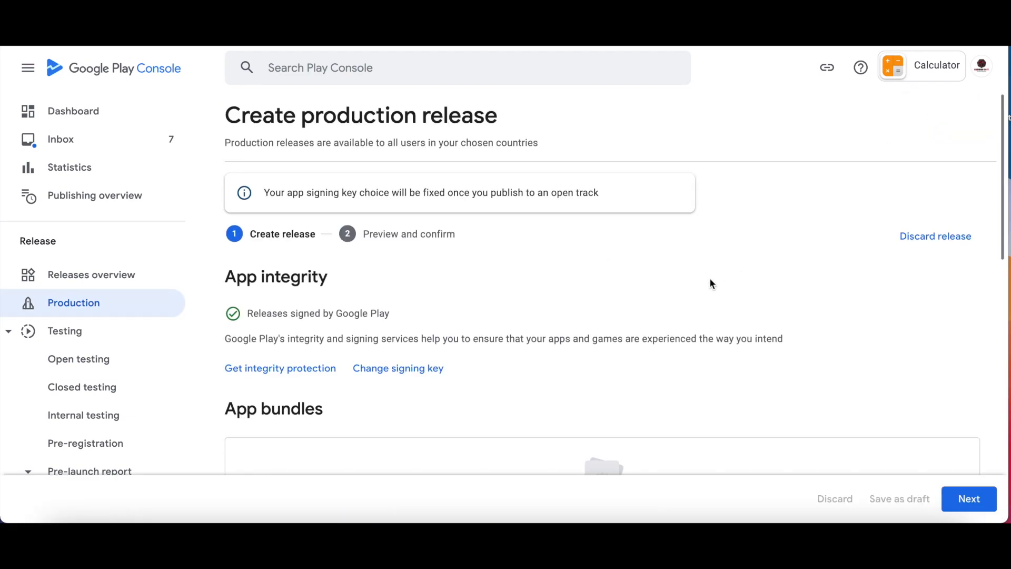
{"action": "scroll", "coordinate": [709, 283], "scroll_direction": "down", "scroll_amount": 10}
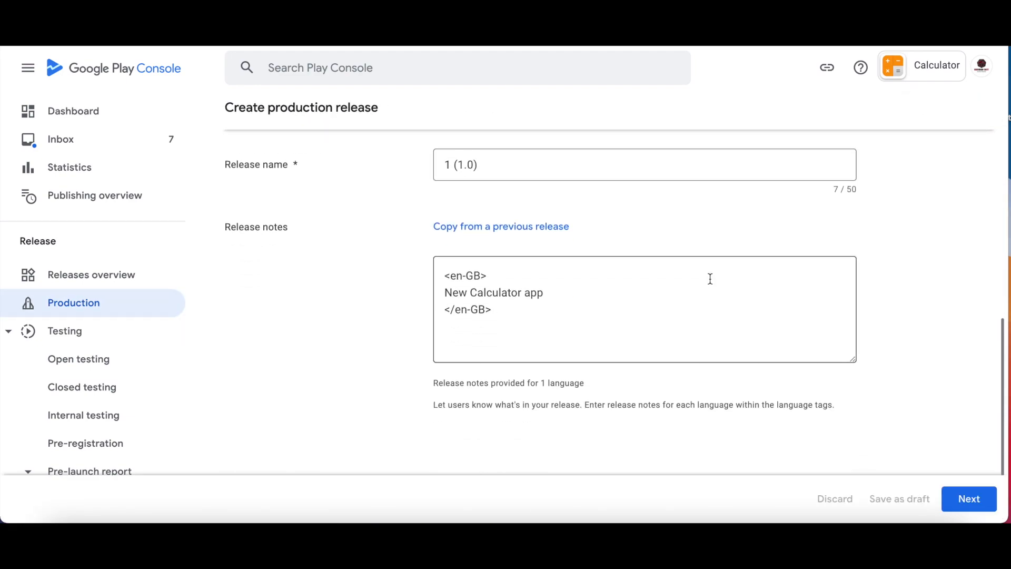
{"action": "scroll", "coordinate": [710, 278], "scroll_direction": "down", "scroll_amount": 2}
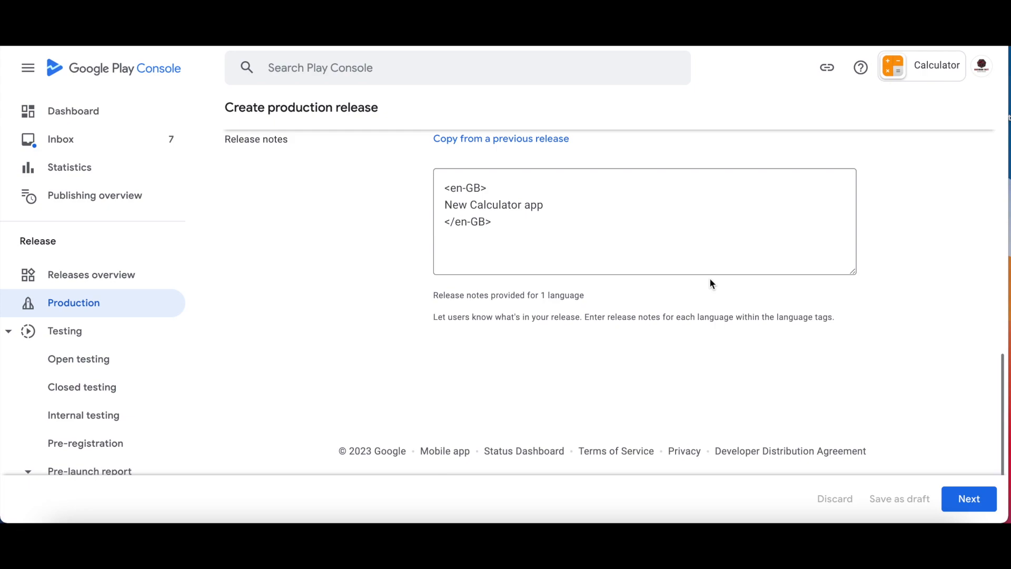
{"action": "left_click", "coordinate": [974, 504]}
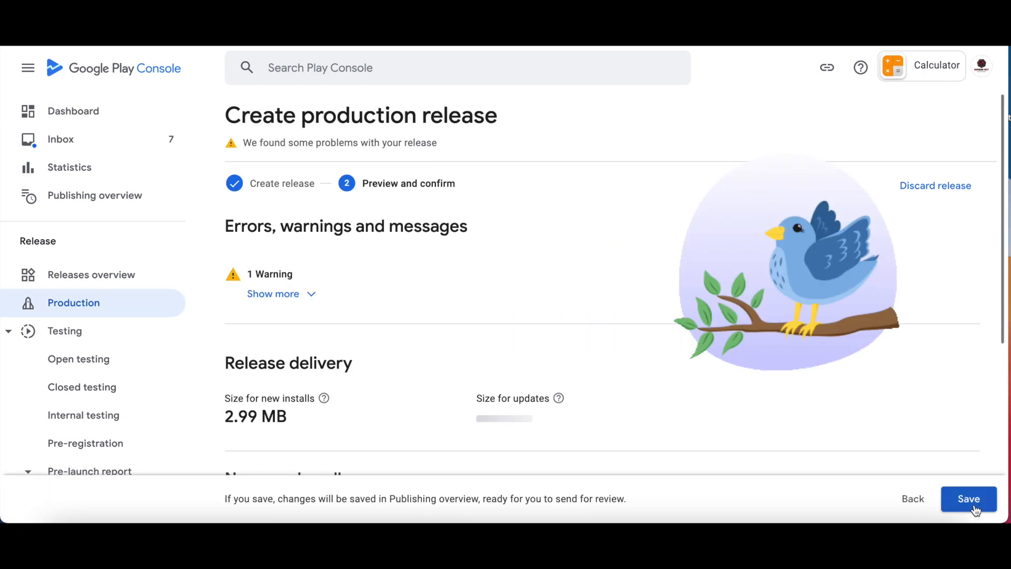
{"action": "scroll", "coordinate": [637, 374], "scroll_direction": "down", "scroll_amount": 1}
{"action": "scroll", "coordinate": [637, 375], "scroll_direction": "up", "scroll_amount": 1}
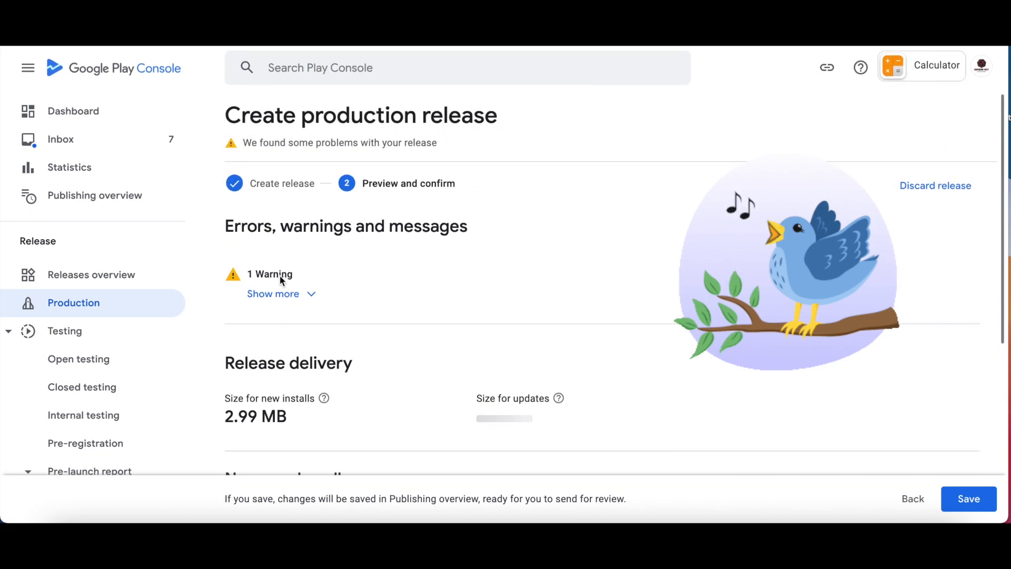
{"action": "left_click", "coordinate": [965, 499]}
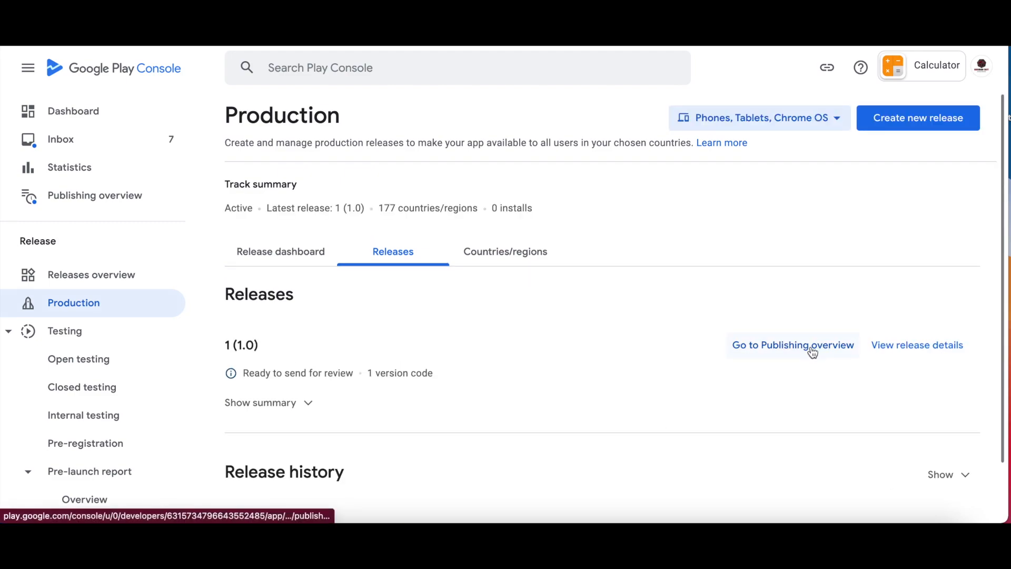
Browse the 14 changes ready for review, including production's full rollout.
{"action": "left_click", "coordinate": [811, 349]}
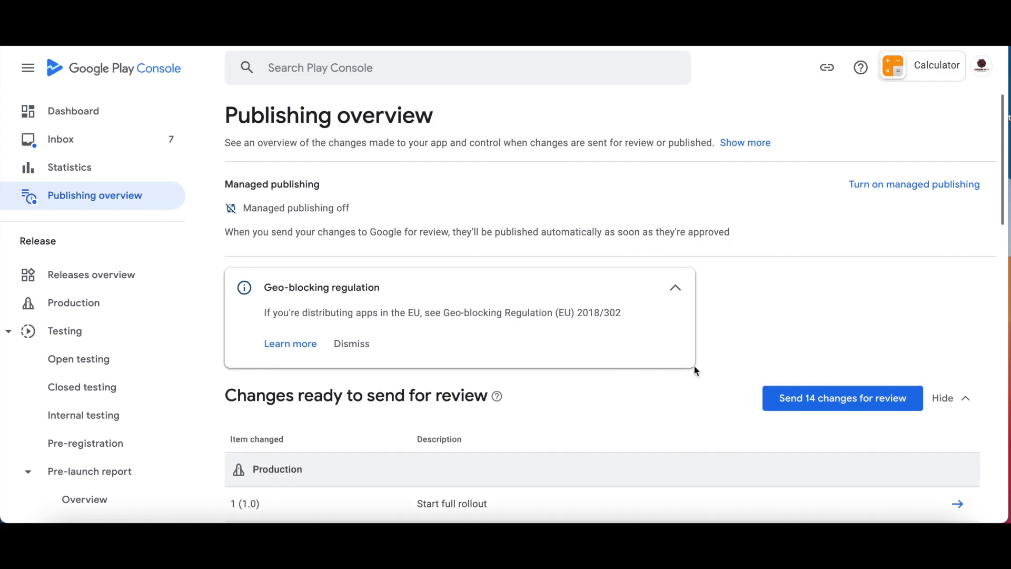
{"action": "scroll", "coordinate": [626, 372], "scroll_direction": "down", "scroll_amount": 5}
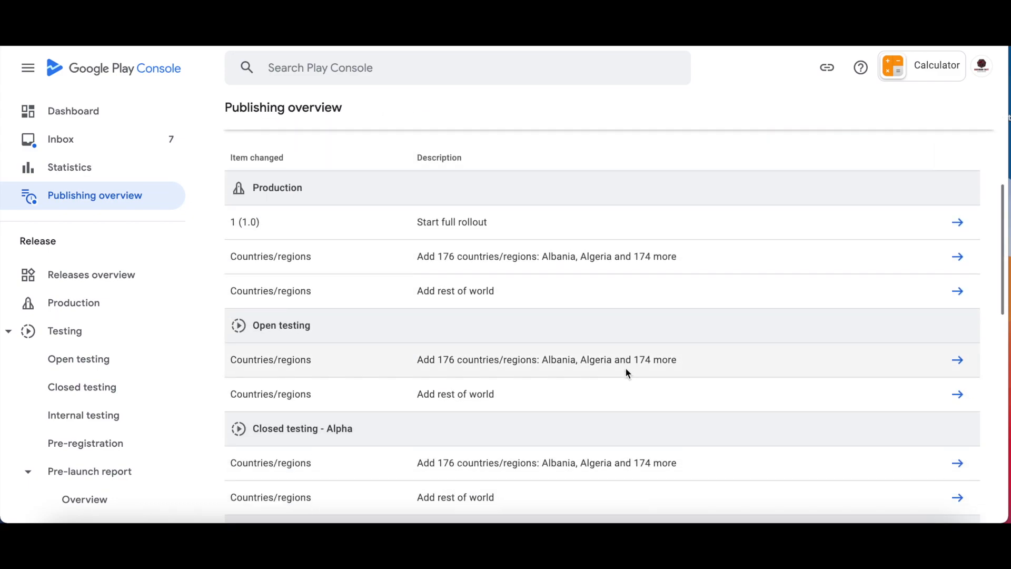
{"action": "scroll", "coordinate": [625, 372], "scroll_direction": "up", "scroll_amount": 2}
{"action": "scroll", "coordinate": [625, 367], "scroll_direction": "up", "scroll_amount": 3}
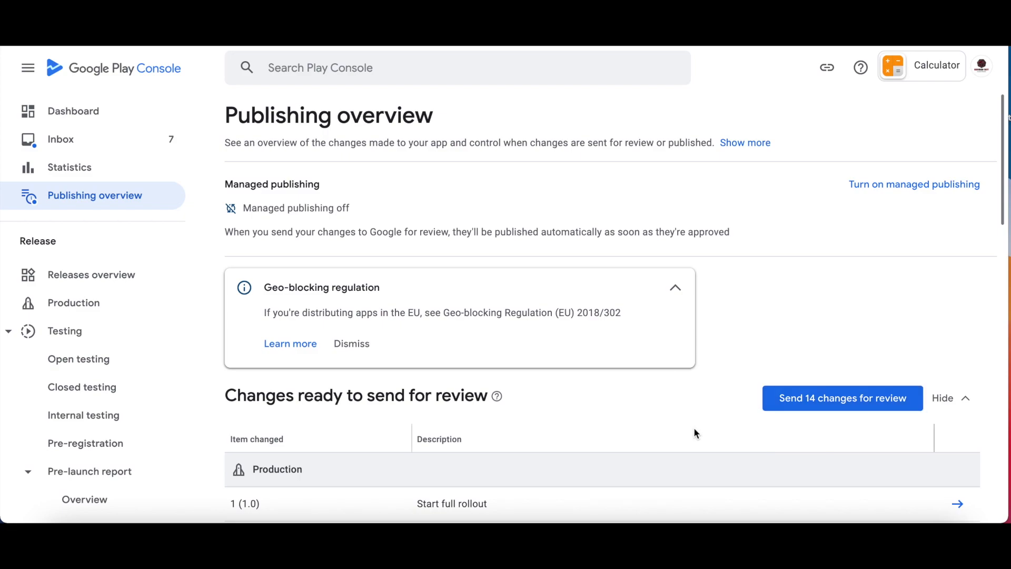
{"action": "scroll", "coordinate": [693, 431], "scroll_direction": "down", "scroll_amount": 10}
{"action": "scroll", "coordinate": [694, 429], "scroll_direction": "up", "scroll_amount": 5}
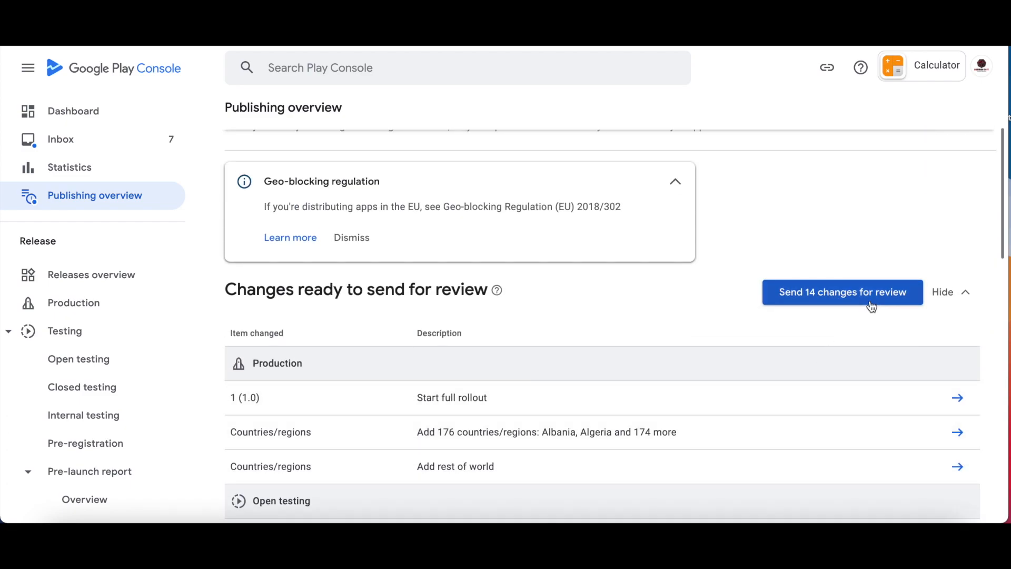
{"action": "scroll", "coordinate": [620, 327], "scroll_direction": "down", "scroll_amount": 5}
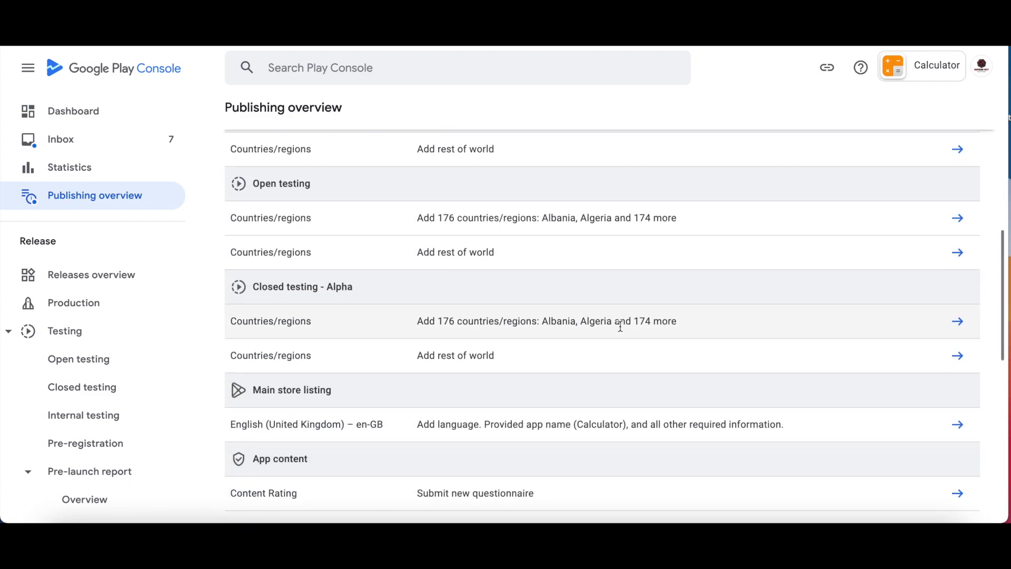
{"action": "scroll", "coordinate": [620, 327], "scroll_direction": "down", "scroll_amount": 5}
{"action": "scroll", "coordinate": [620, 326], "scroll_direction": "up", "scroll_amount": 10}
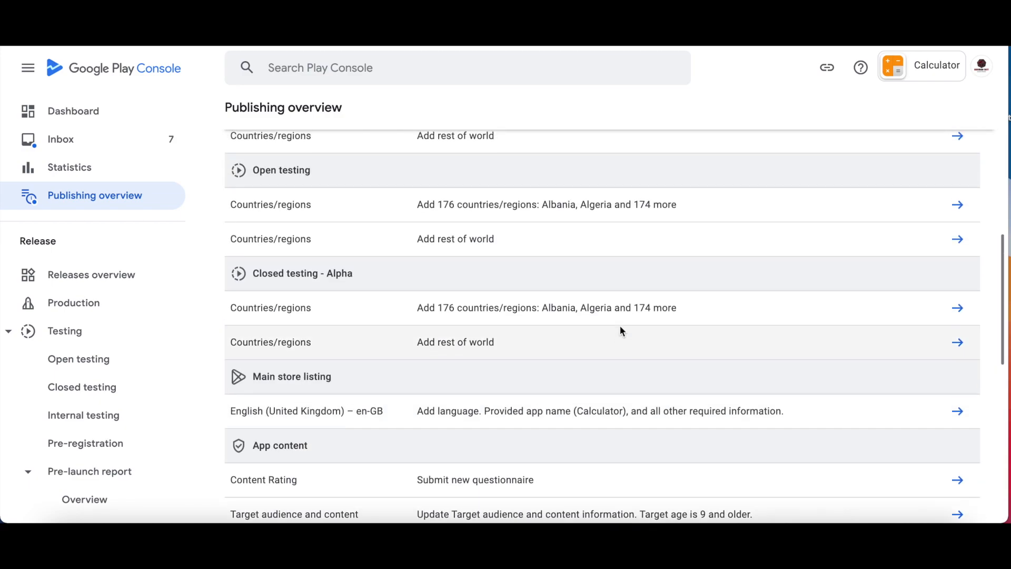